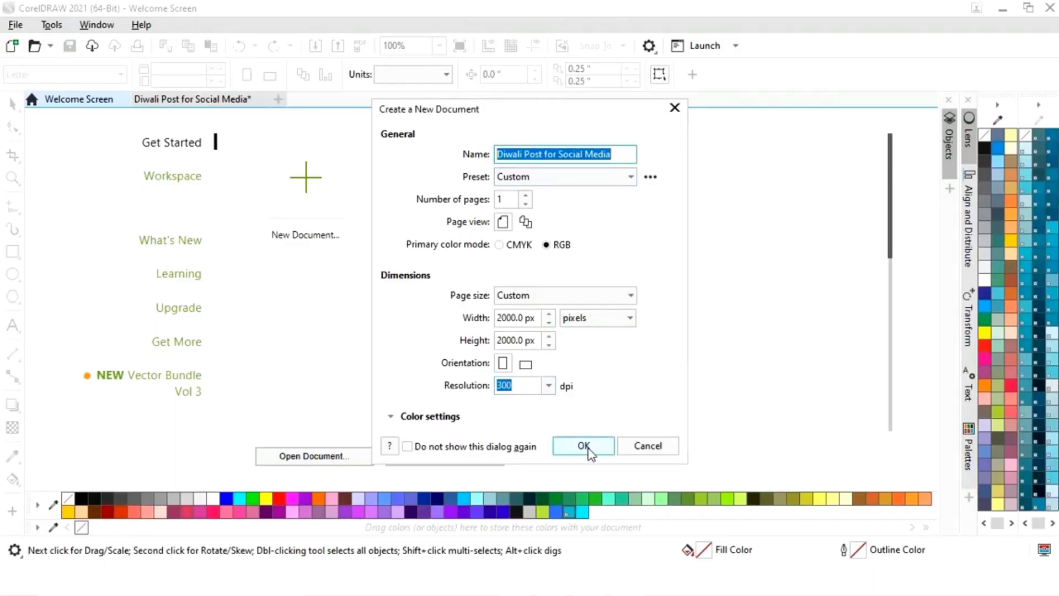
# Step: Confirm the new 2000 × 2000 px, RGB, 300 dpi document 'Diwali Post for Social Media'
pyautogui.click(584, 447)
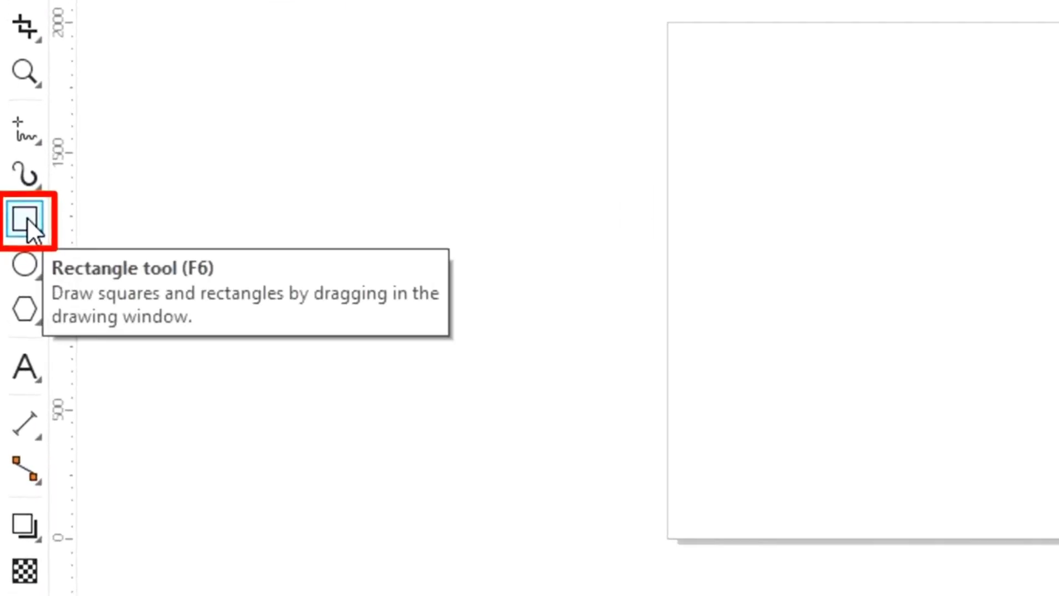
# Step: Draw a rectangle across the page with the Rectangle tool
pyautogui.click(28, 218)
pyautogui.moveTo(771, 112); pyautogui.dragTo(1058, 493)
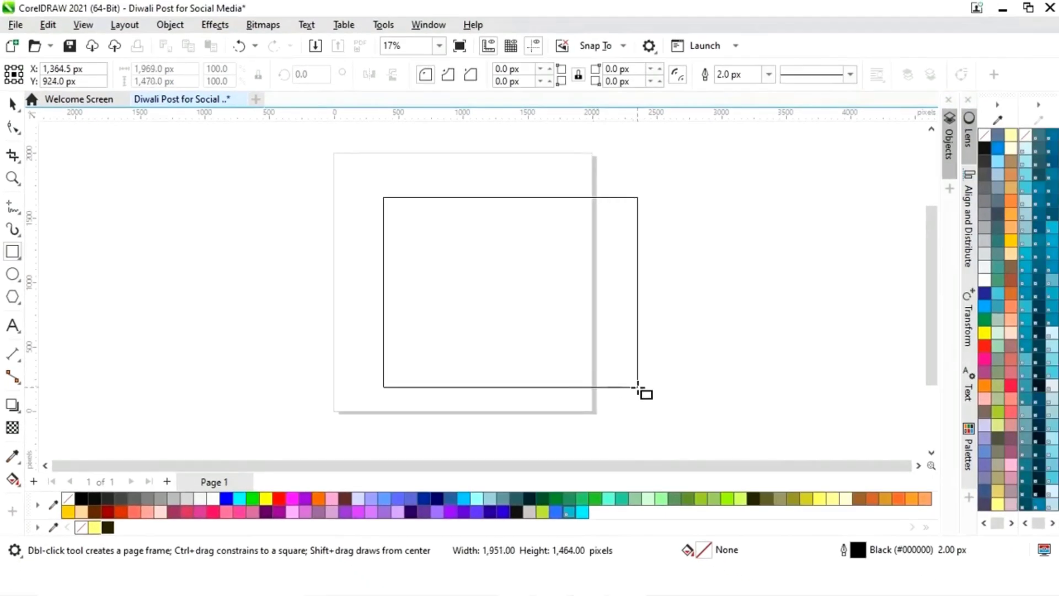
pyautogui.moveTo(638, 387); pyautogui.dragTo(639, 387)
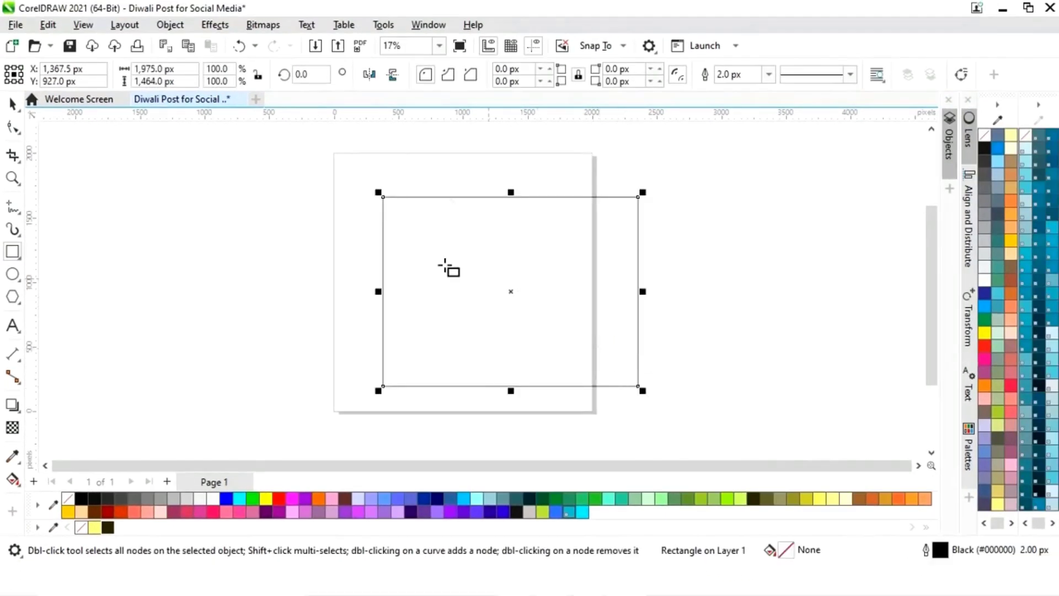
# Step: Set the rectangle's width and height to 2000 px
pyautogui.click(155, 68)
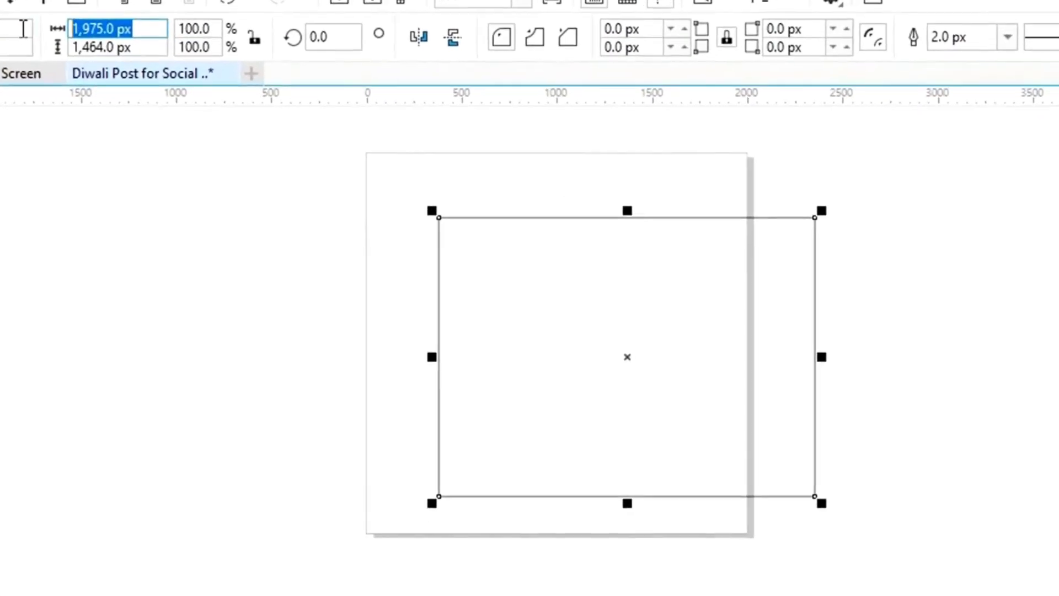
pyautogui.write('2000')
pyautogui.press('Tab')
pyautogui.write('2,')
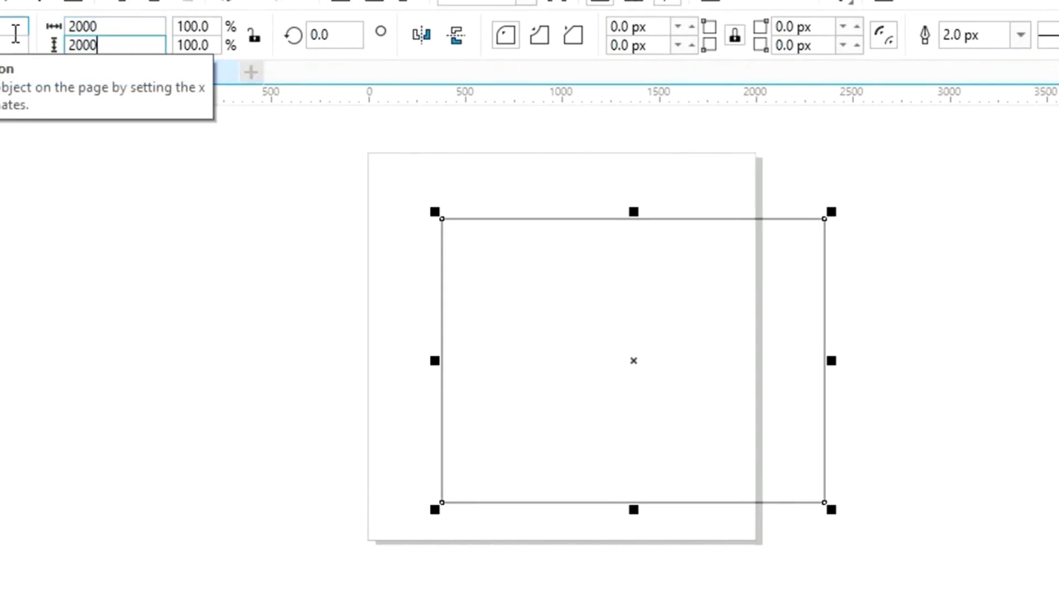
pyautogui.write('000')
pyautogui.press('Return')
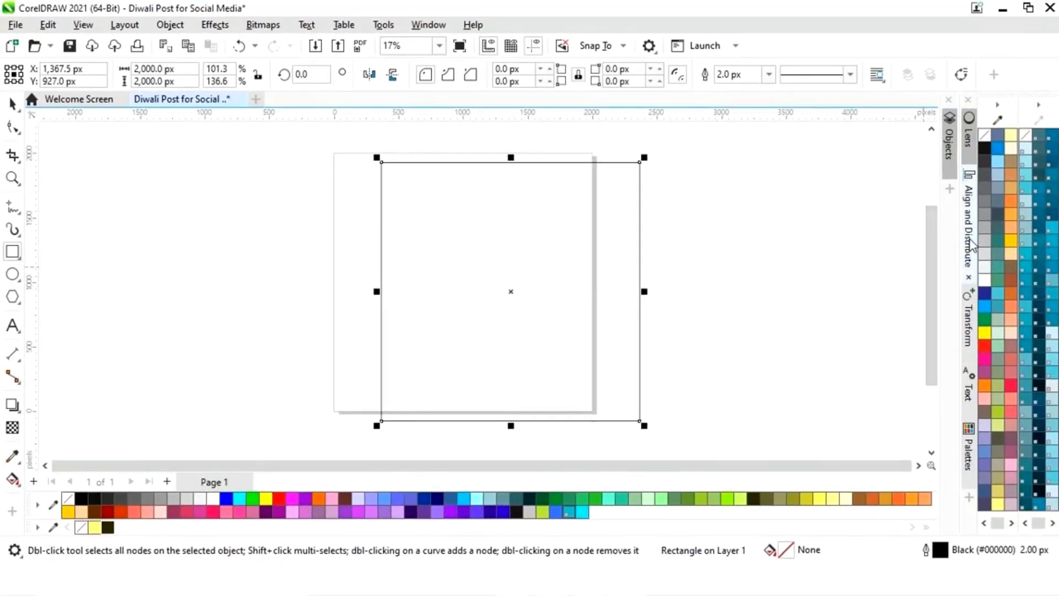
pyautogui.click(971, 246)
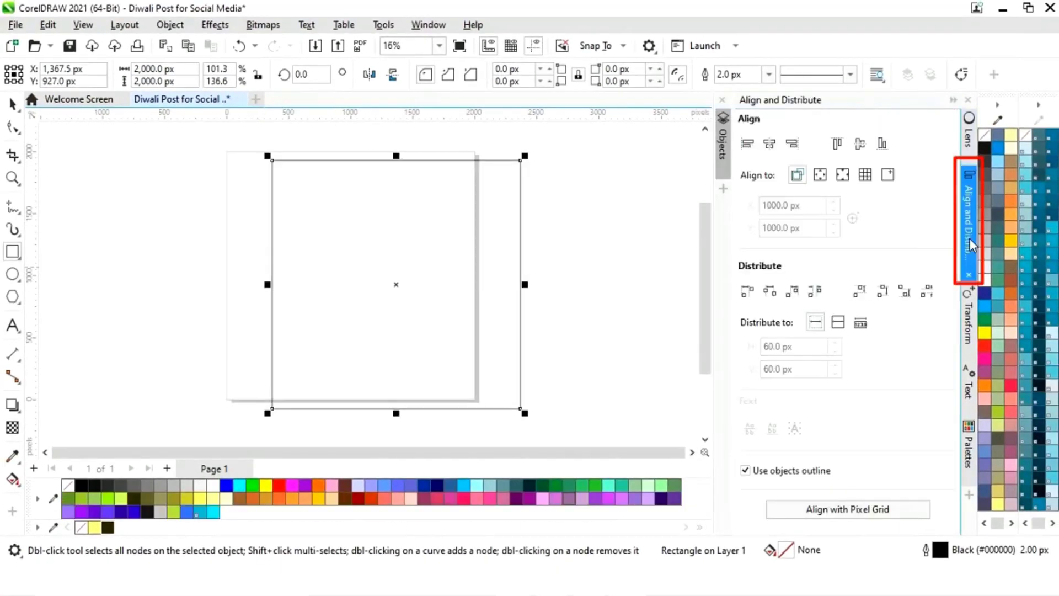
# Step: Center the square horizontally and vertically on the specified point 1000, 1000 px
pyautogui.click(888, 175)
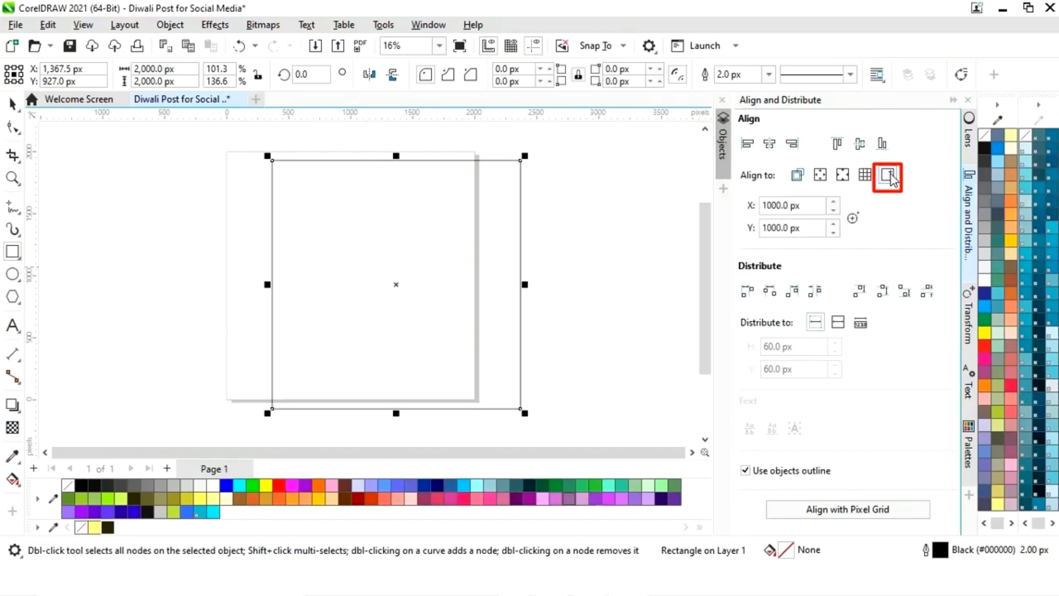
pyautogui.click(768, 148)
pyautogui.click(860, 150)
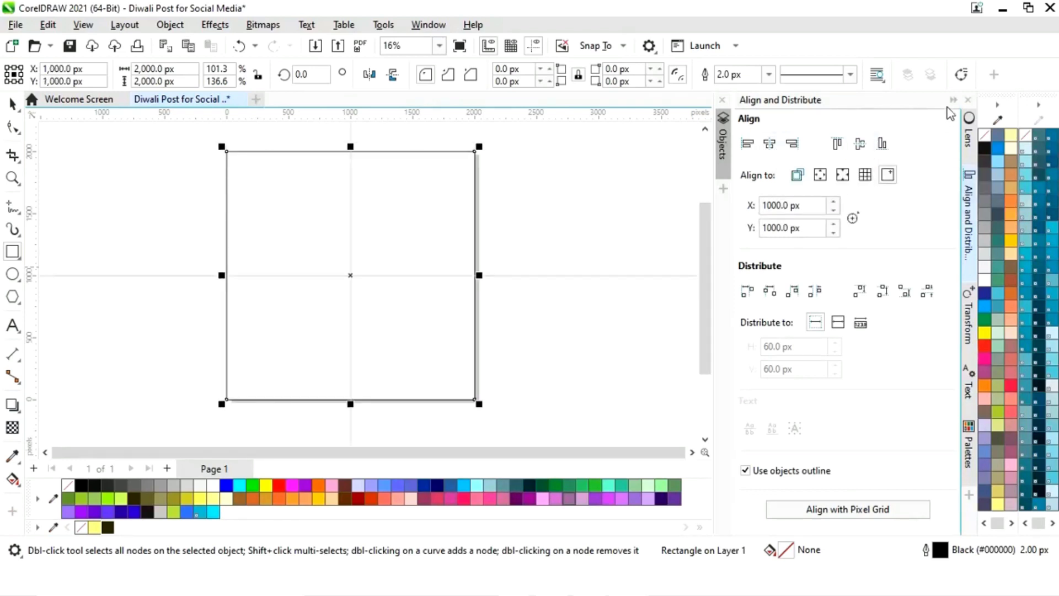
pyautogui.click(953, 101)
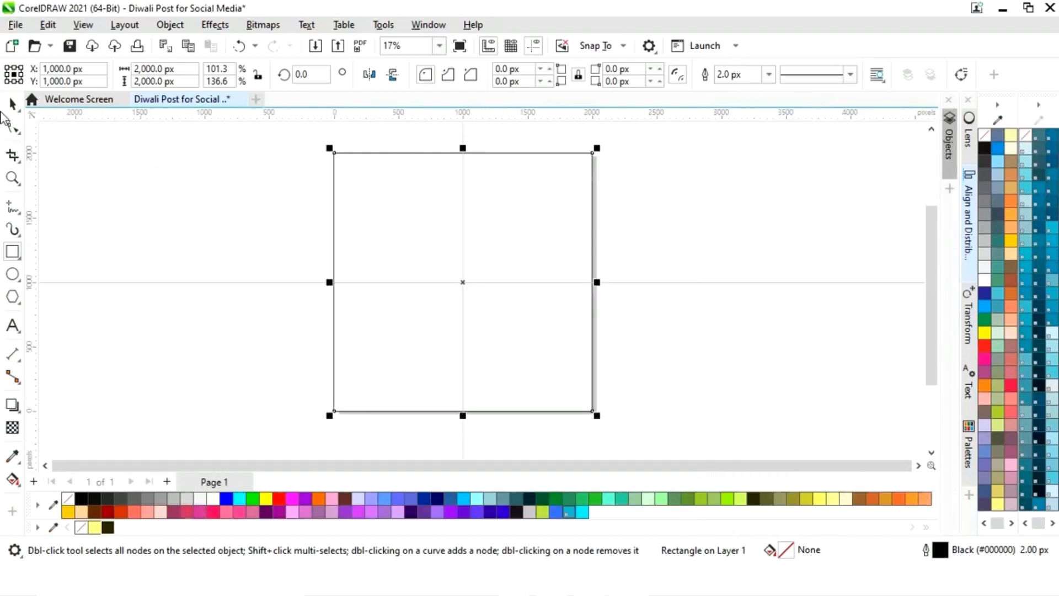
pyautogui.click(292, 221)
pyautogui.click(517, 286)
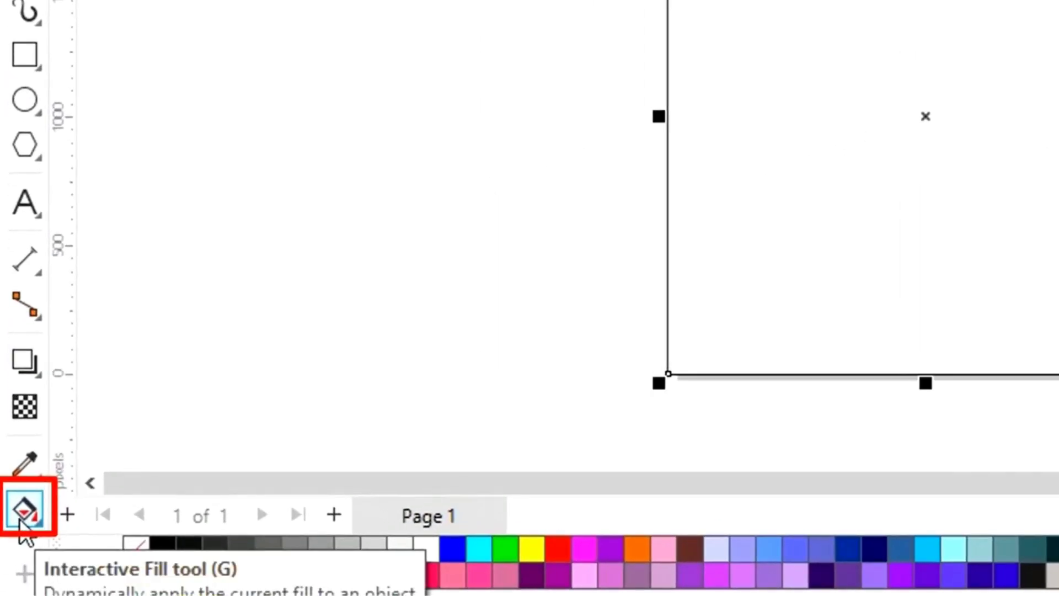
# Step: Apply an elliptical fountain fill to the square, centred on the page
pyautogui.click(23, 513)
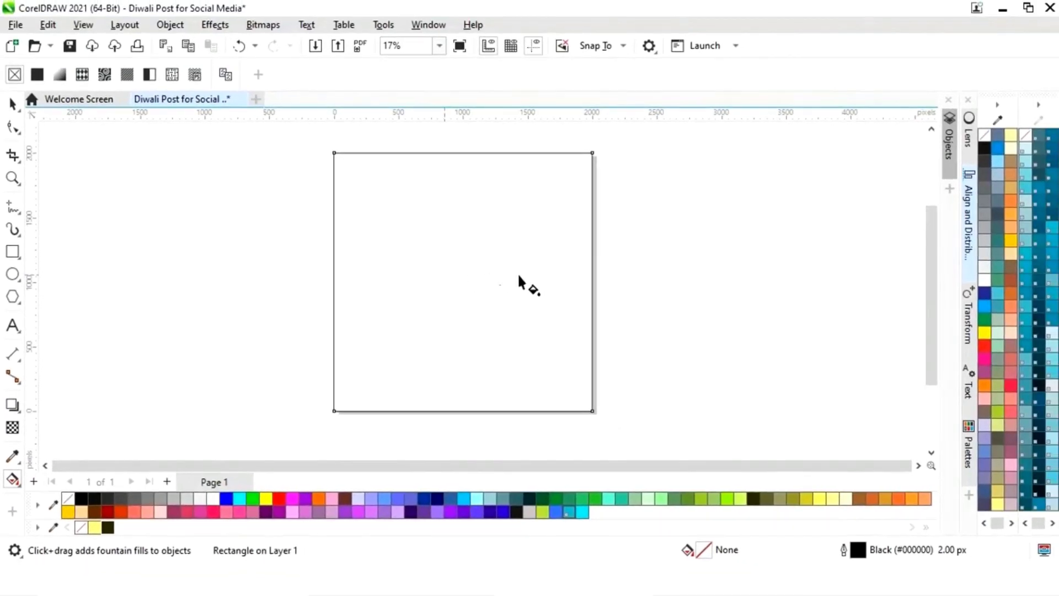
pyautogui.moveTo(443, 274); pyautogui.dragTo(592, 273)
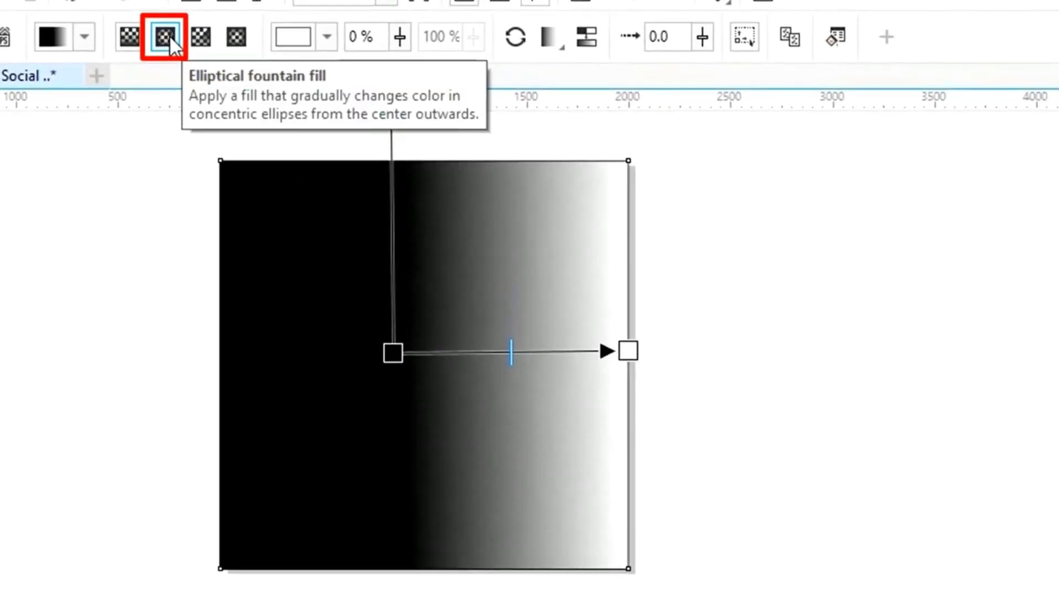
pyautogui.click(165, 37)
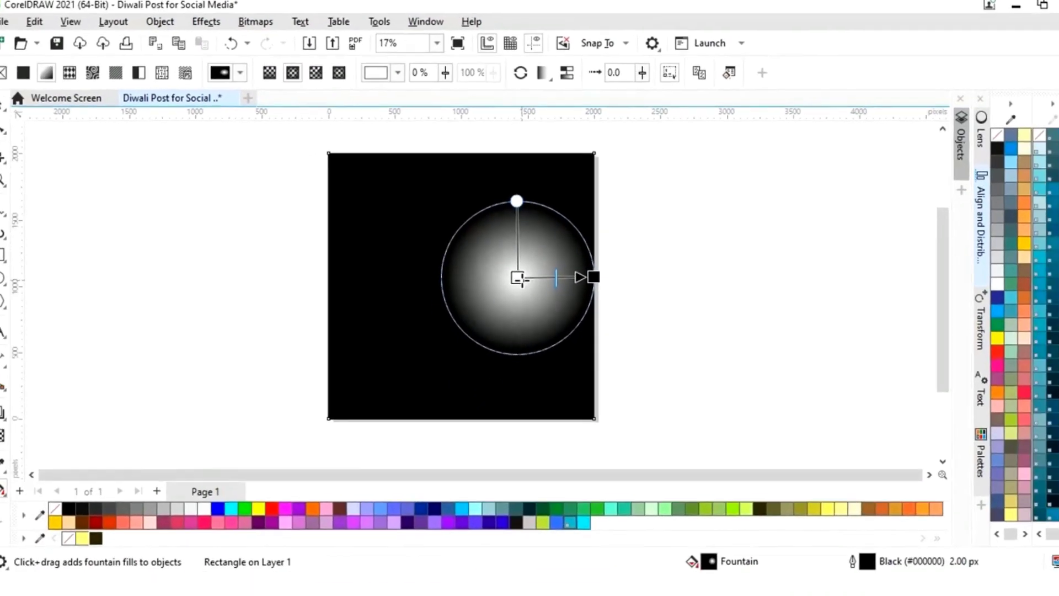
pyautogui.moveTo(520, 280); pyautogui.dragTo(462, 287)
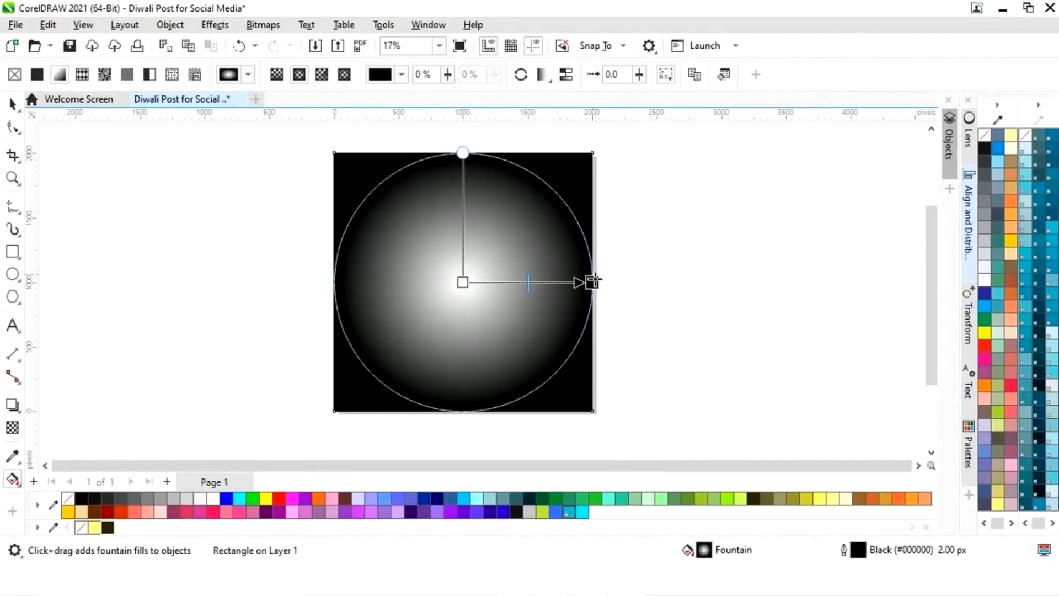
# Step: Set the gradient's outer node to dark olive #333300
pyautogui.click(592, 282)
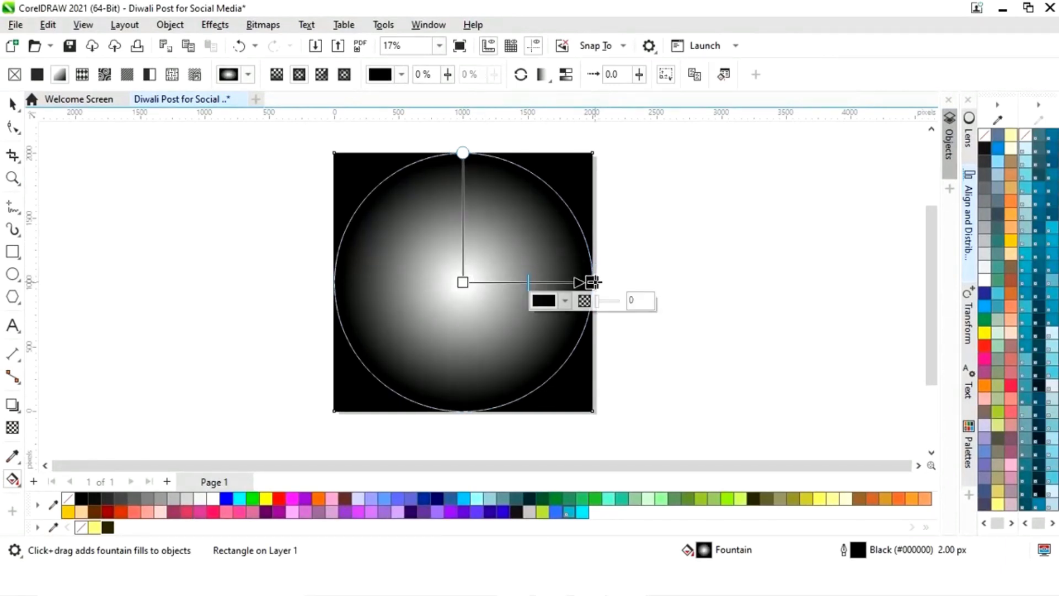
pyautogui.click(565, 302)
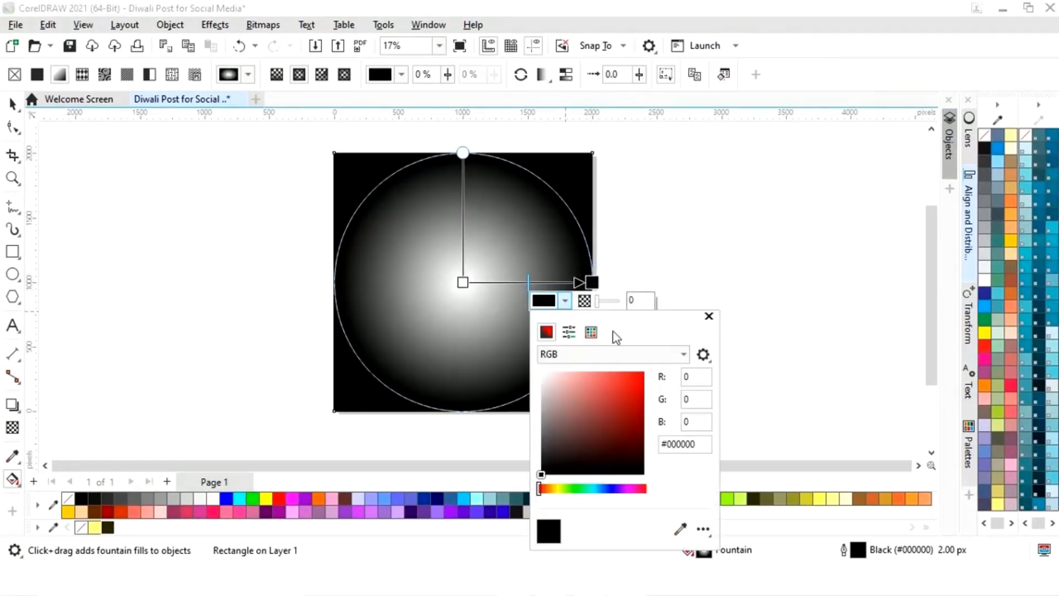
pyautogui.click(680, 529)
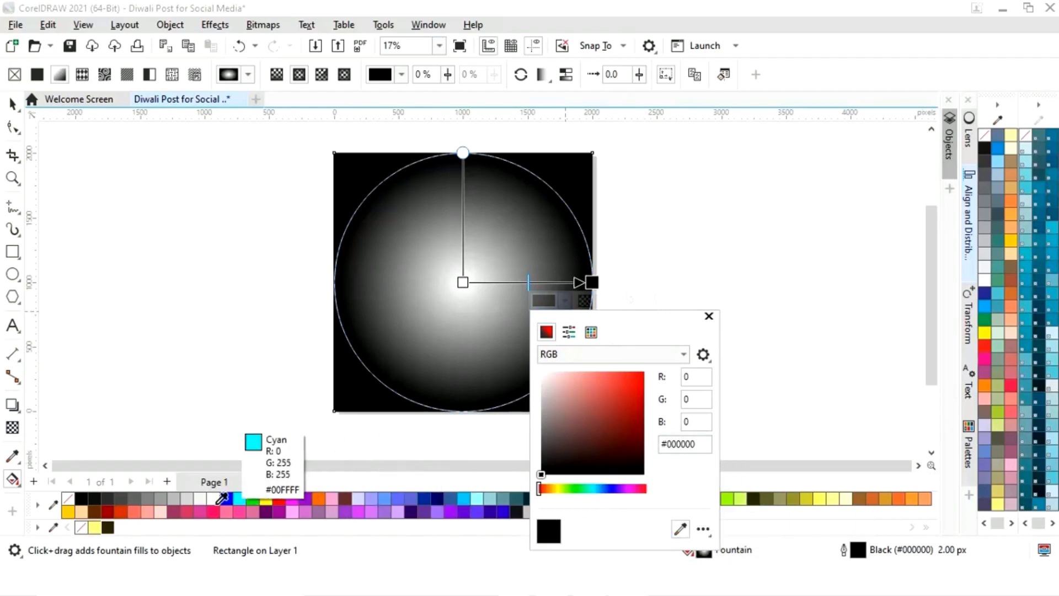
pyautogui.click(110, 527)
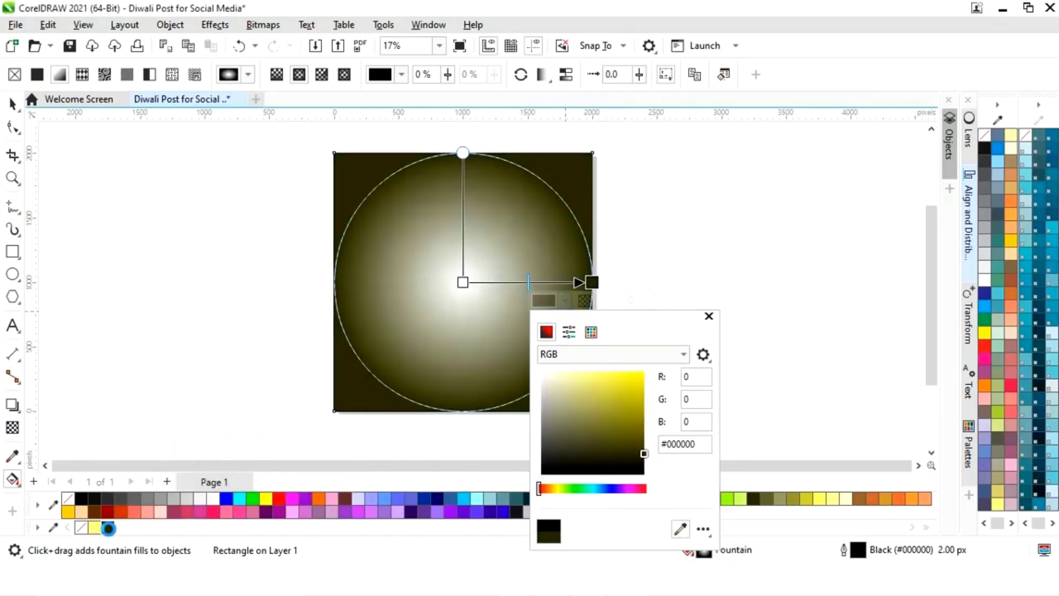
pyautogui.click(709, 307)
# Step: Set the gradient's centre node to pale yellow #FFF980
pyautogui.click(462, 282)
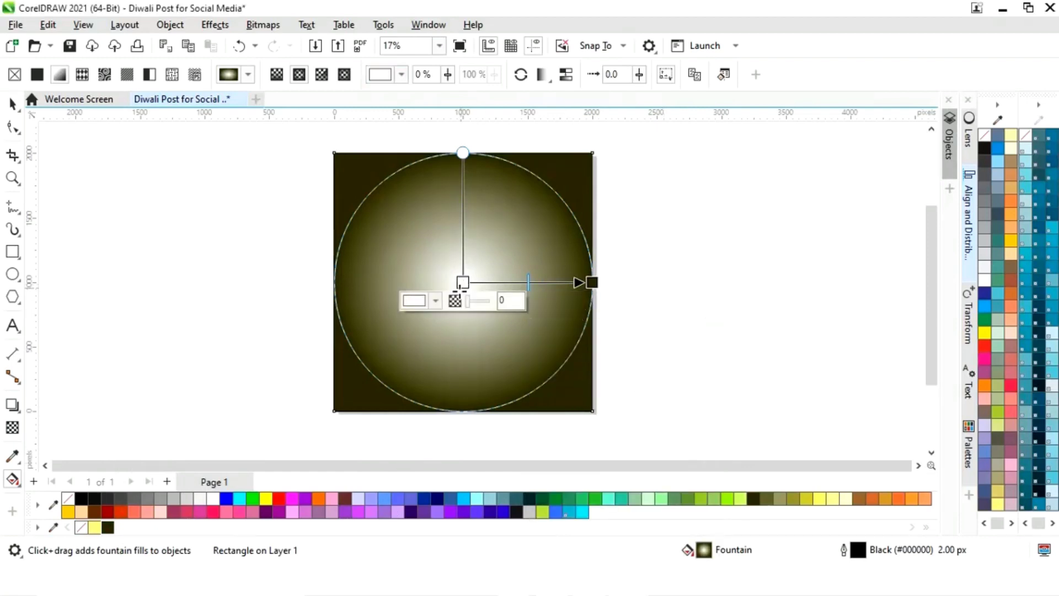
pyautogui.click(435, 301)
pyautogui.click(550, 249)
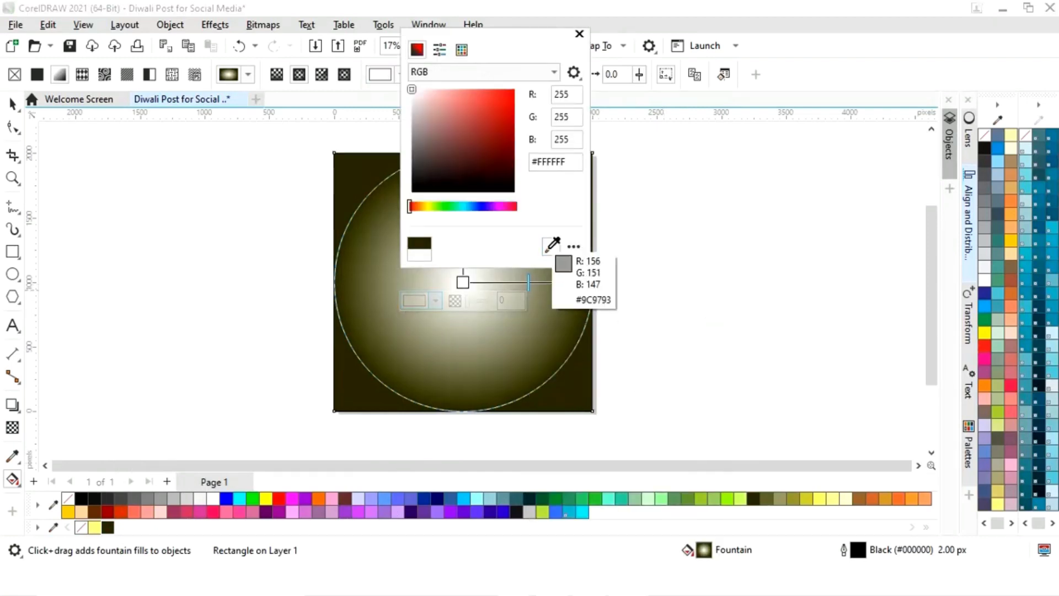
pyautogui.click(95, 524)
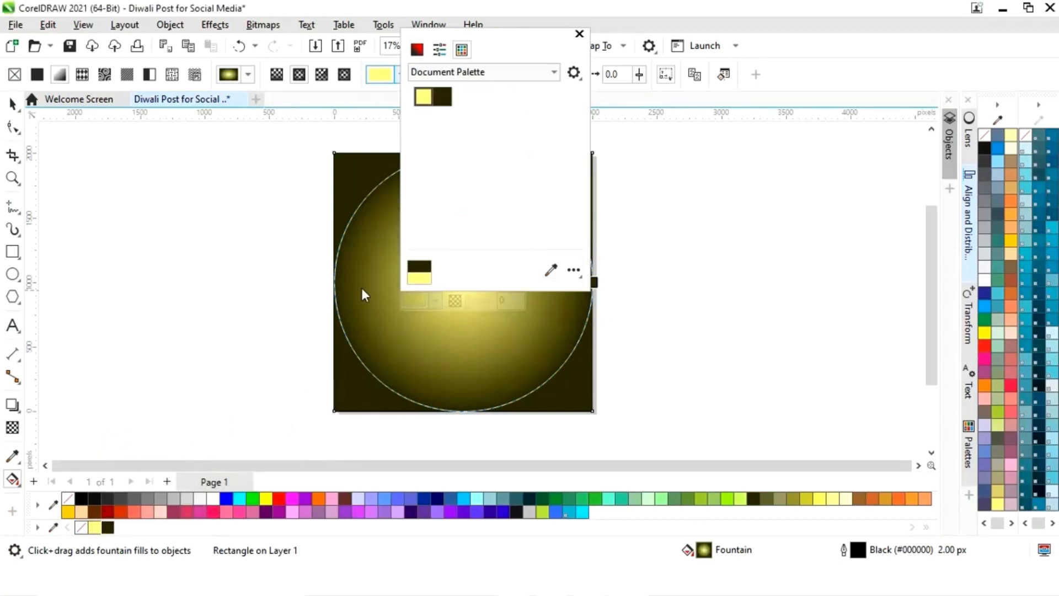
pyautogui.click(579, 33)
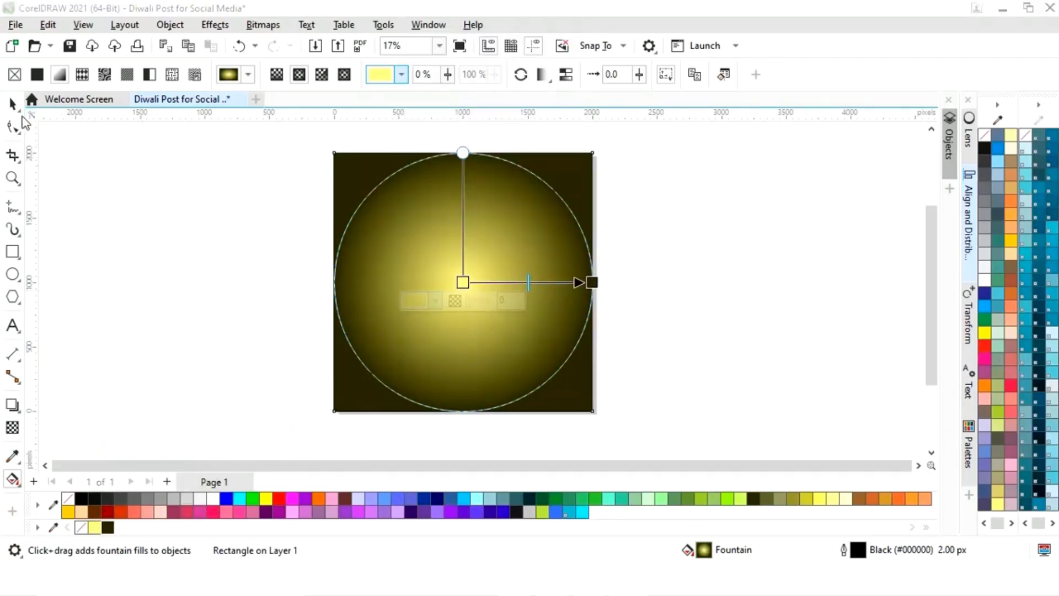
pyautogui.click(12, 103)
pyautogui.click(194, 227)
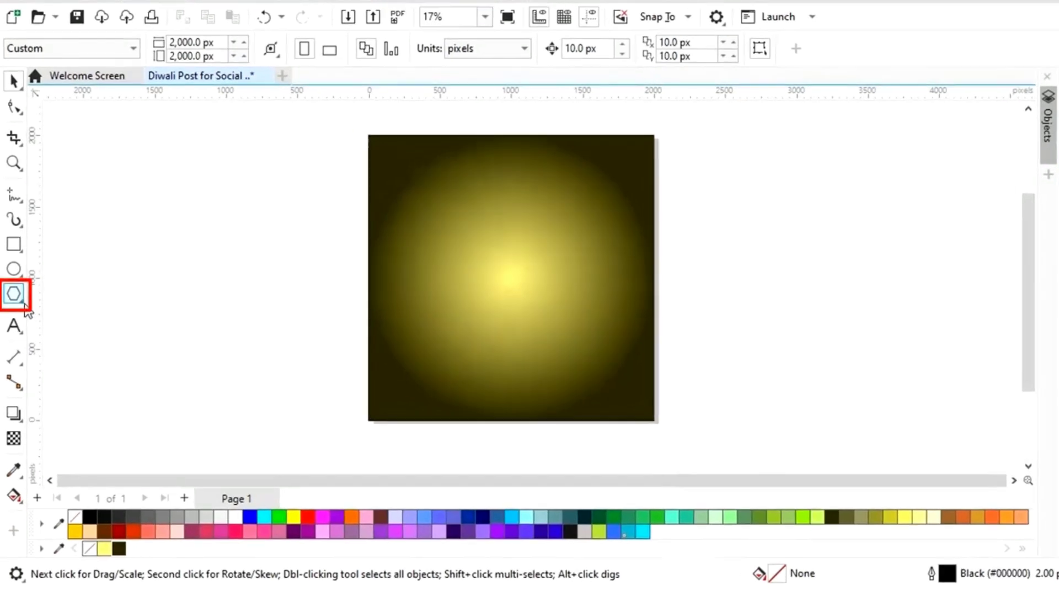
# Step: Draw an impact-ray burst at the page centre with a light yellow #FFF980 outline
pyautogui.click(20, 304)
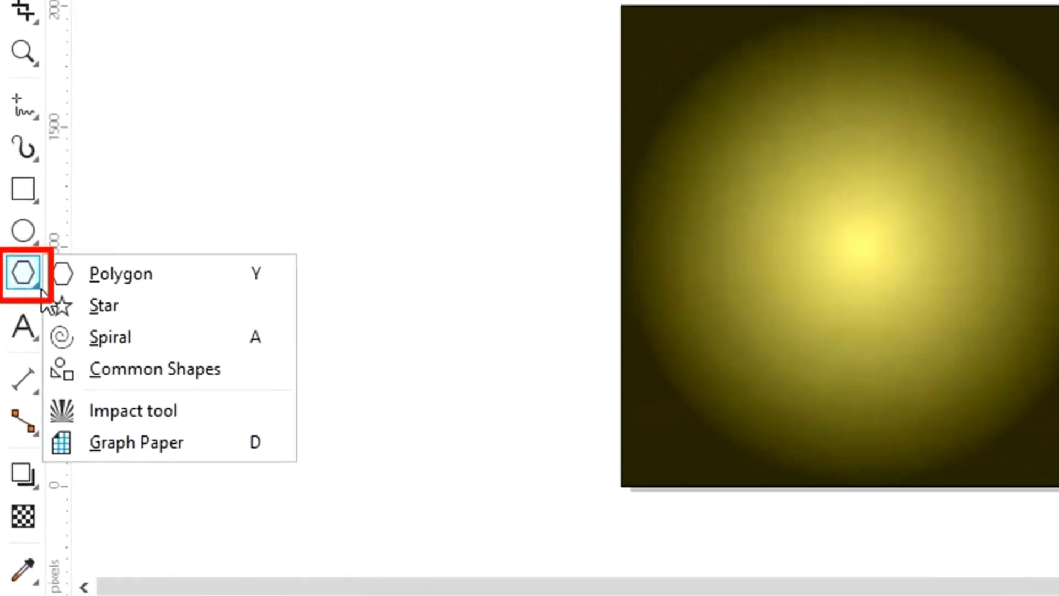
pyautogui.click(134, 425)
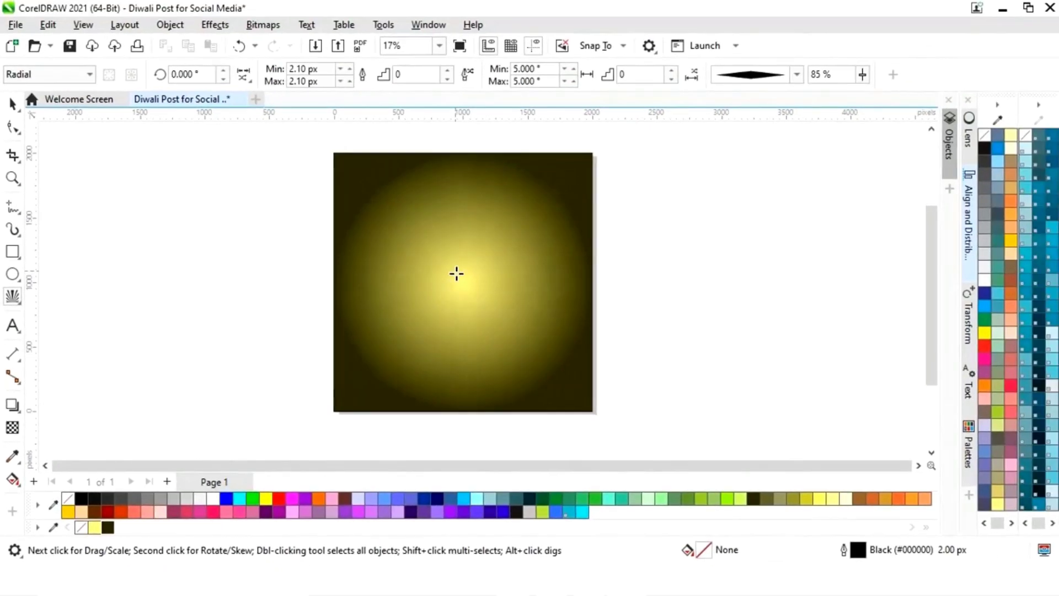
pyautogui.moveTo(513, 332); pyautogui.dragTo(537, 342)
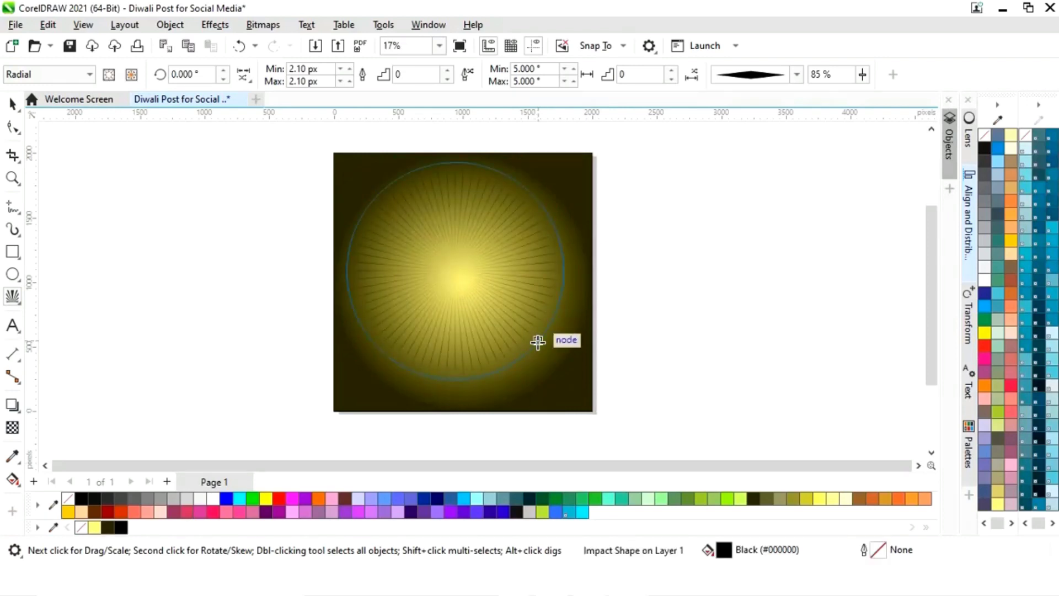
pyautogui.click(12, 104)
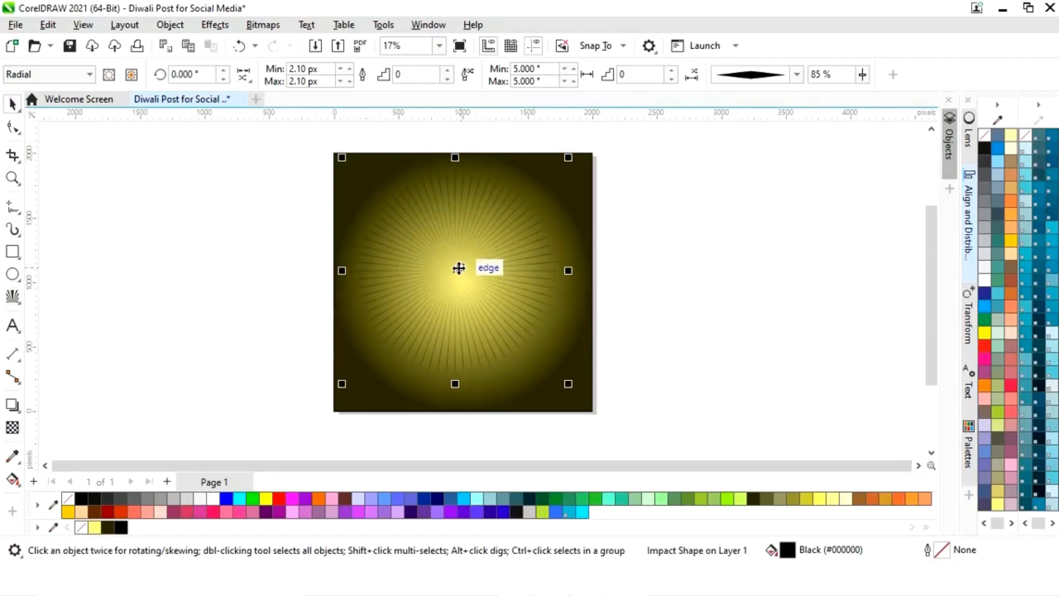
pyautogui.moveTo(458, 270); pyautogui.dragTo(461, 284)
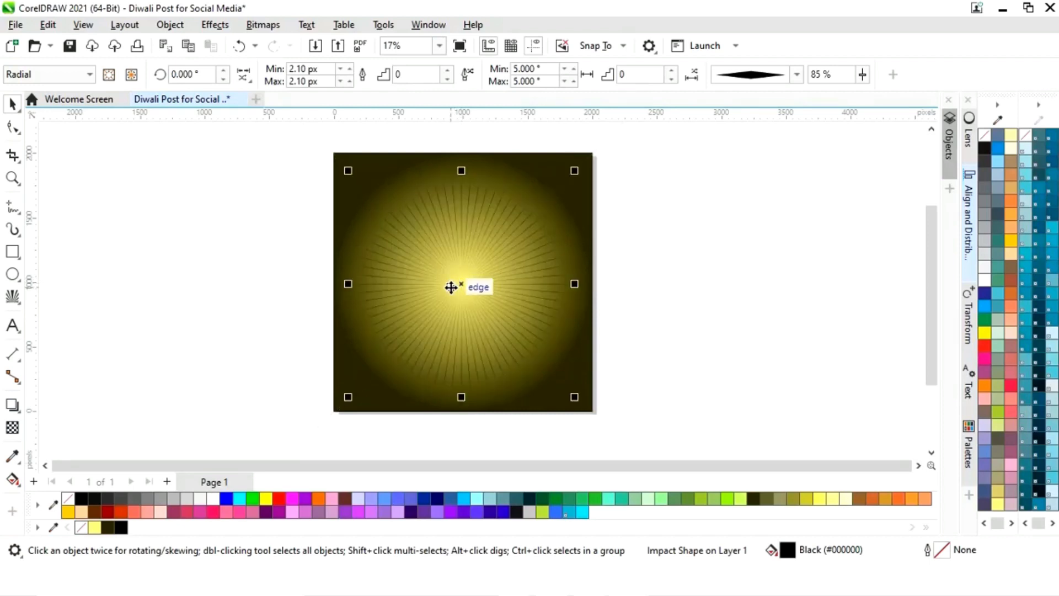
pyautogui.rightClick(96, 531)
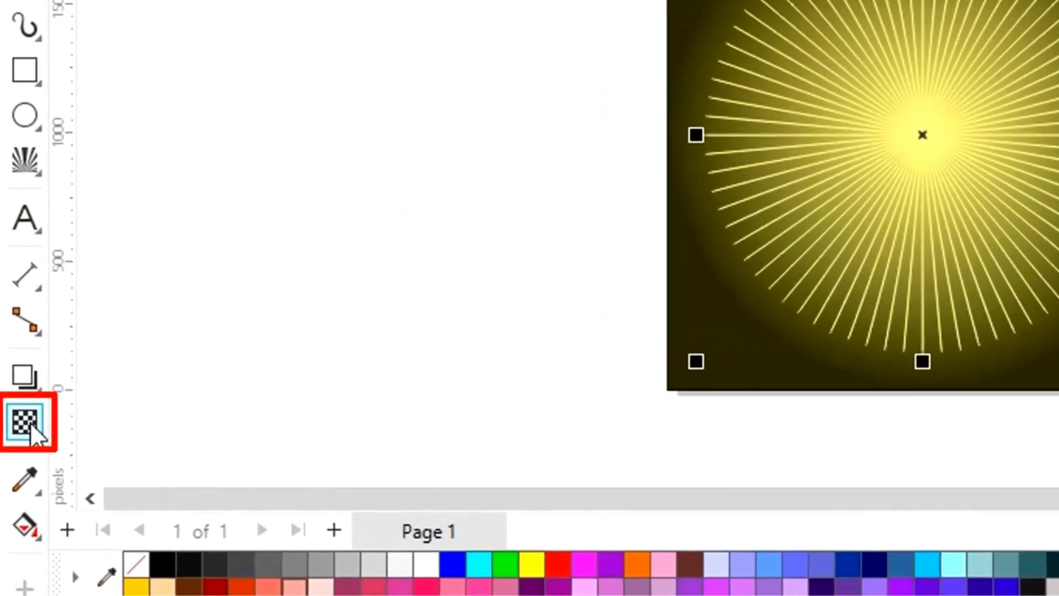
# Step: Give the ray burst a transparency of 45
pyautogui.click(29, 422)
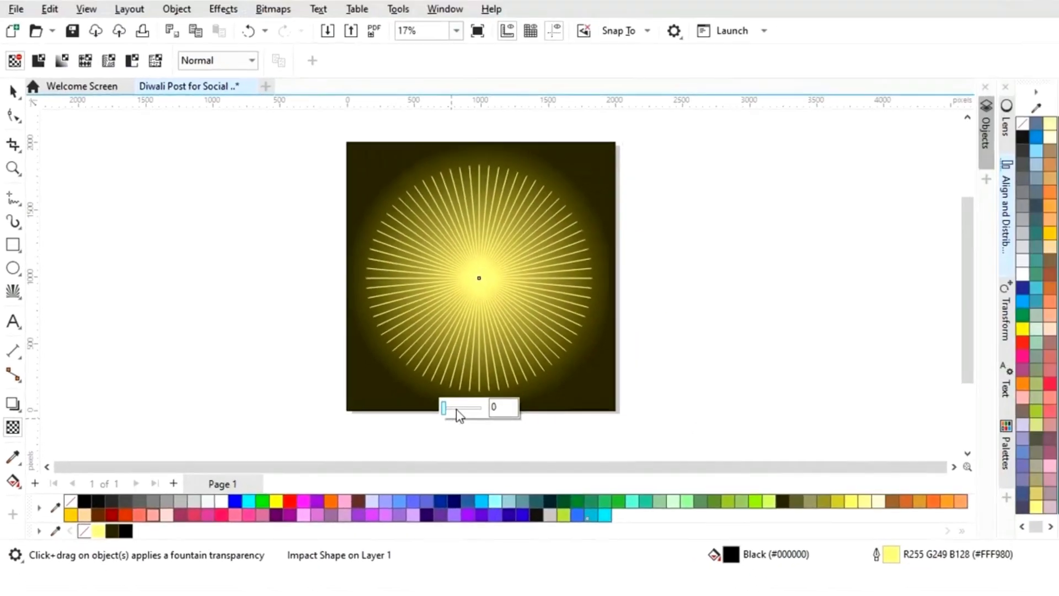
pyautogui.click(455, 408)
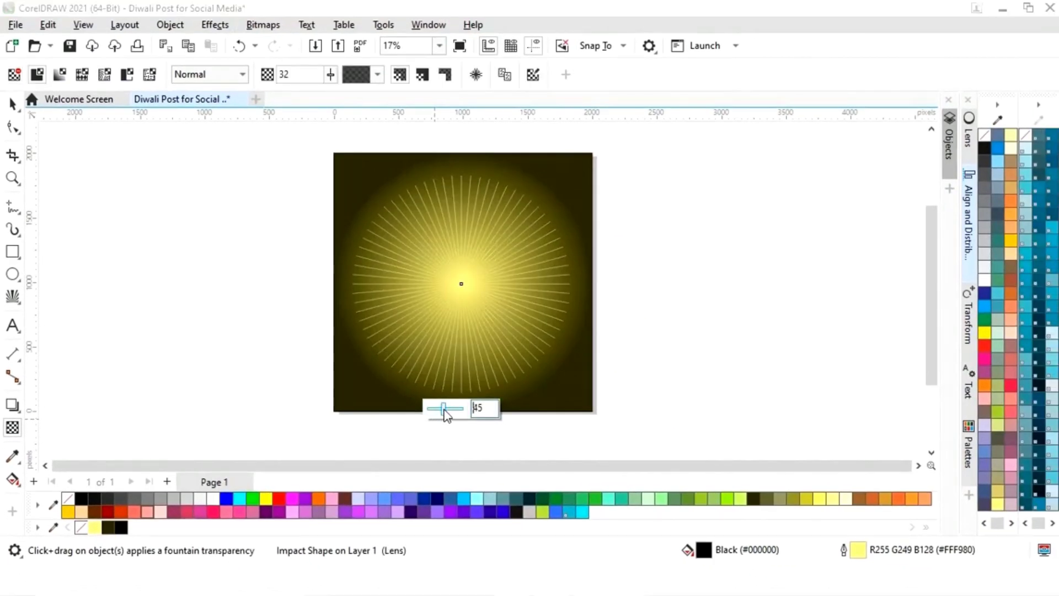
pyautogui.moveTo(444, 409); pyautogui.dragTo(449, 410)
pyautogui.click(450, 409)
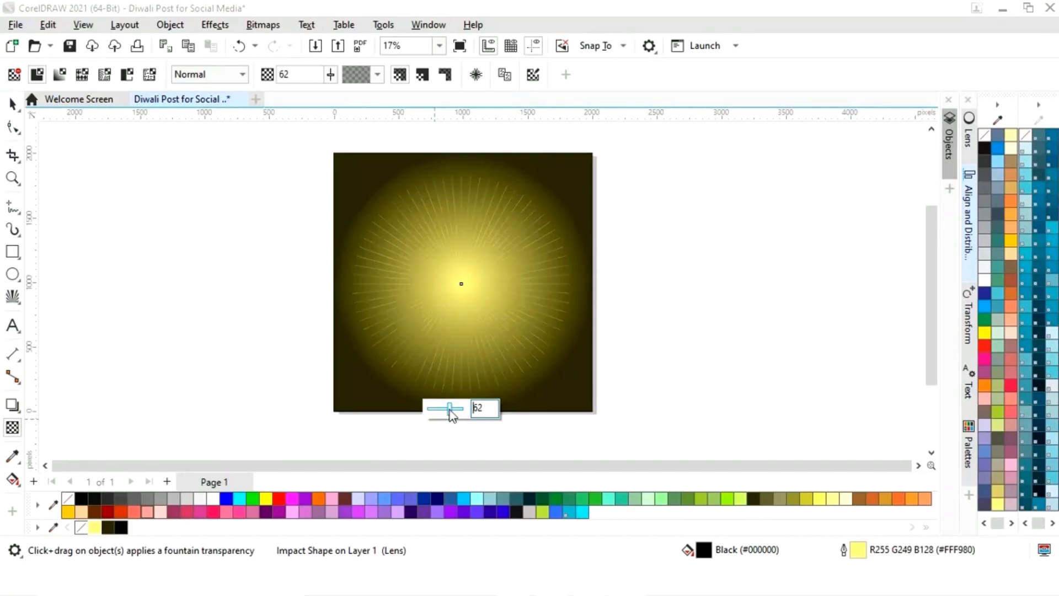
pyautogui.click(445, 409)
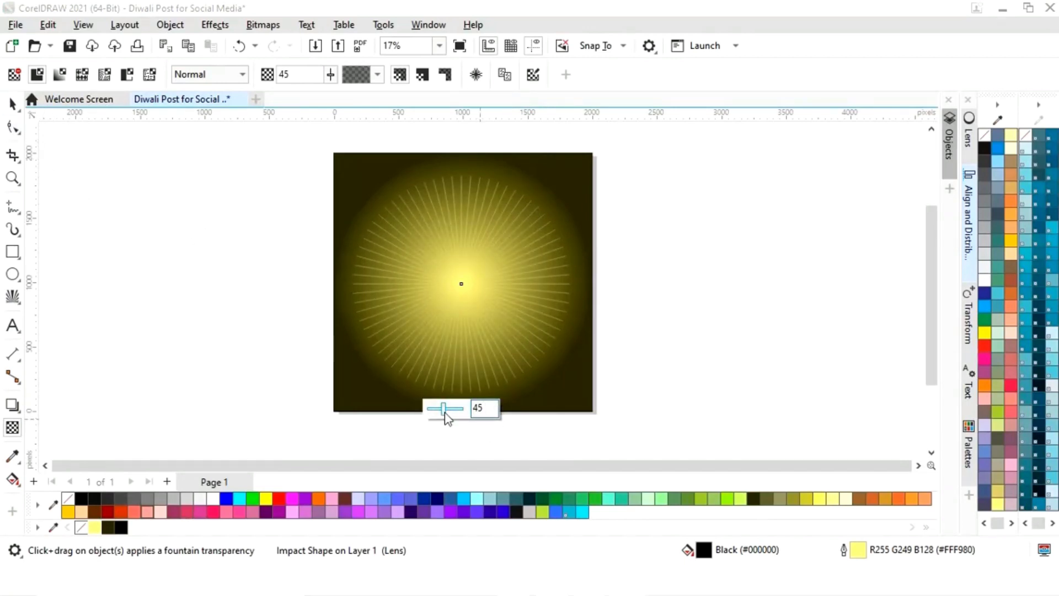
pyautogui.click(16, 104)
# Step: Scale the ray burst down slightly, to about 91%
pyautogui.click(191, 258)
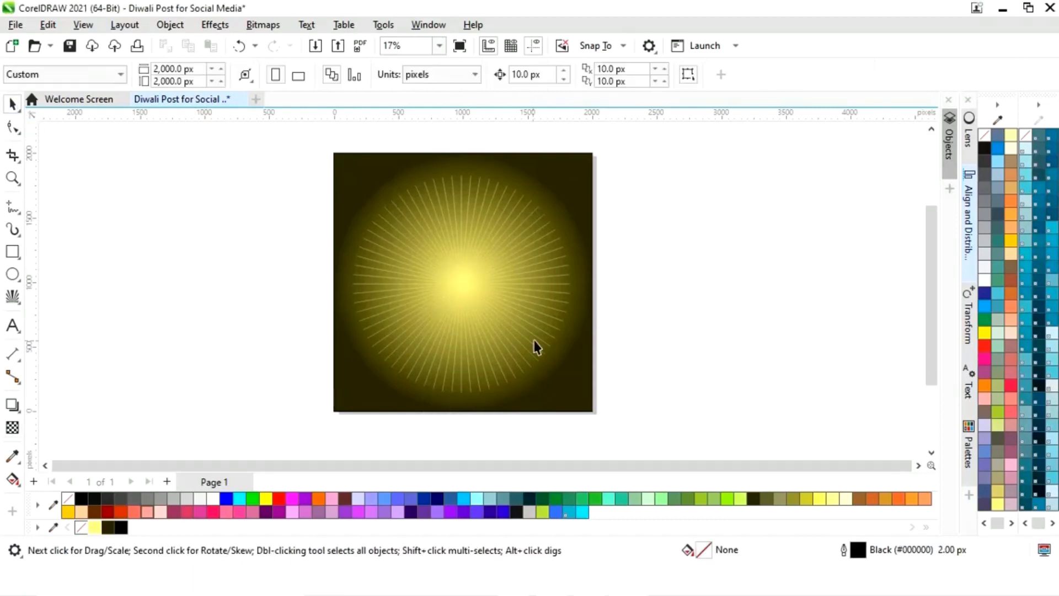
pyautogui.click(482, 289)
pyautogui.moveTo(575, 171); pyautogui.dragTo(562, 185)
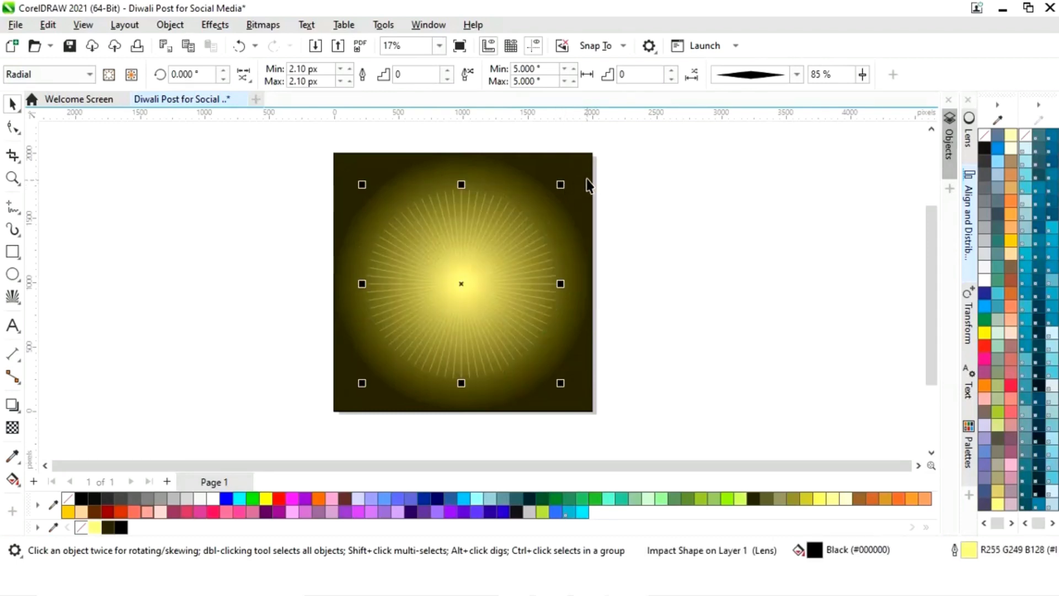
# Step: Drag the background fountain fill's midpoint to tighten the yellow glow around the centre
pyautogui.click(589, 186)
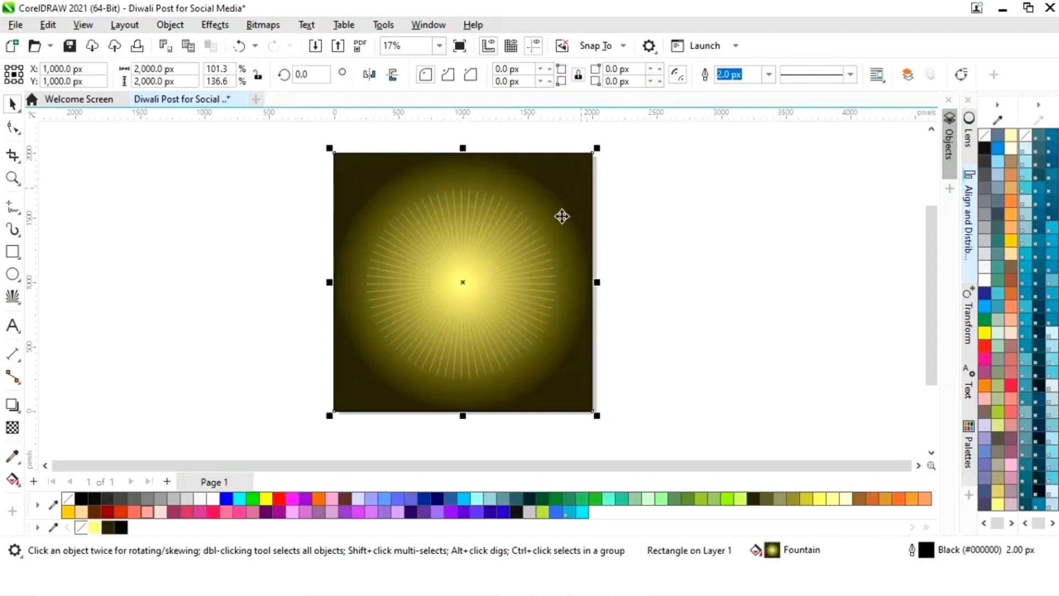
pyautogui.click(12, 480)
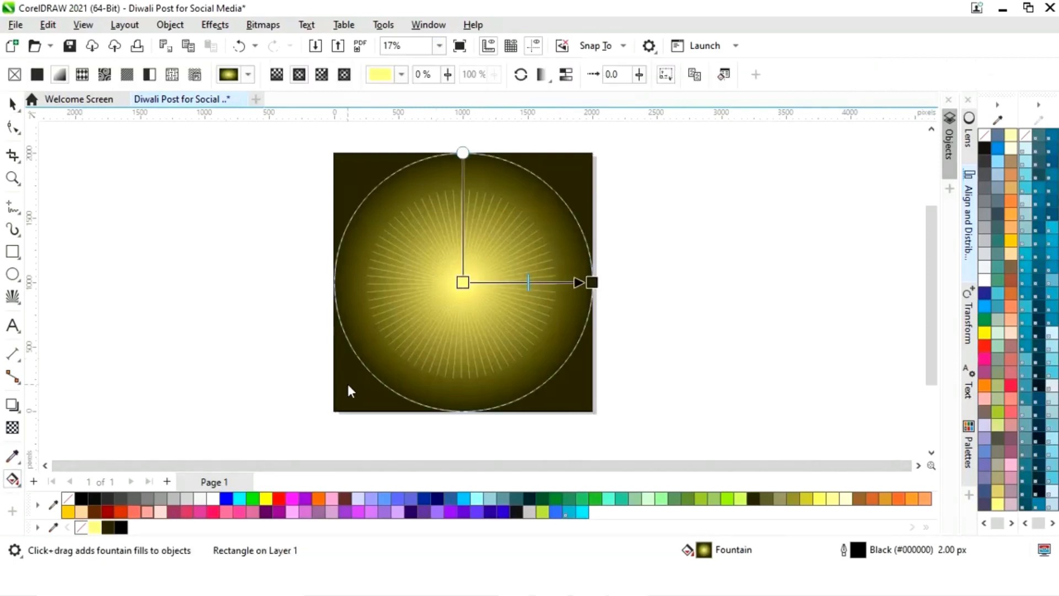
pyautogui.click(518, 284)
pyautogui.moveTo(517, 285)
pyautogui.mouseDown()
pyautogui.moveTo(500, 286)
pyautogui.moveTo(514, 286)
pyautogui.mouseUp()
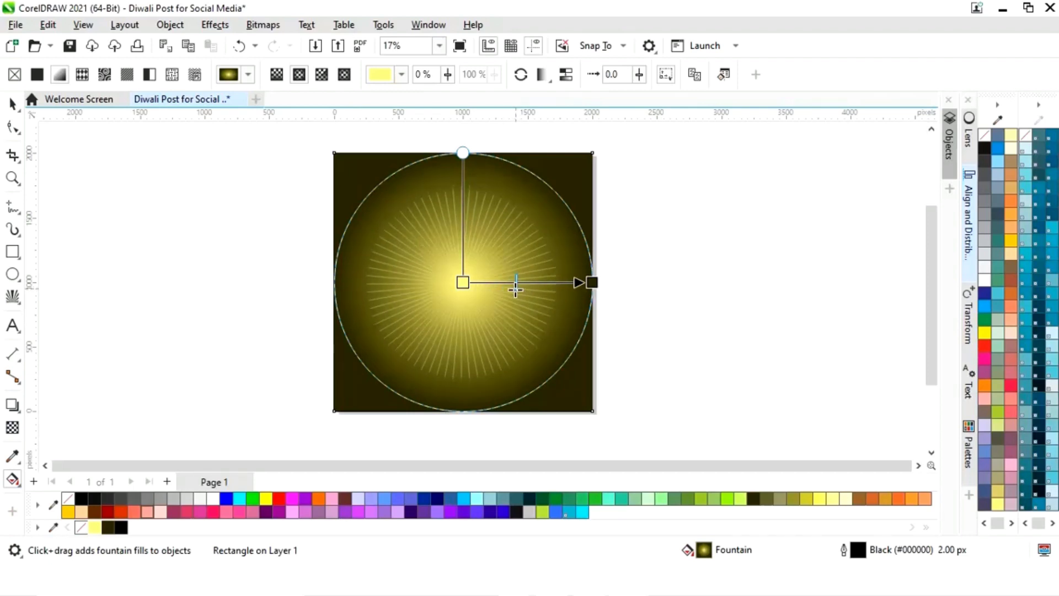
pyautogui.click(13, 105)
pyautogui.click(156, 217)
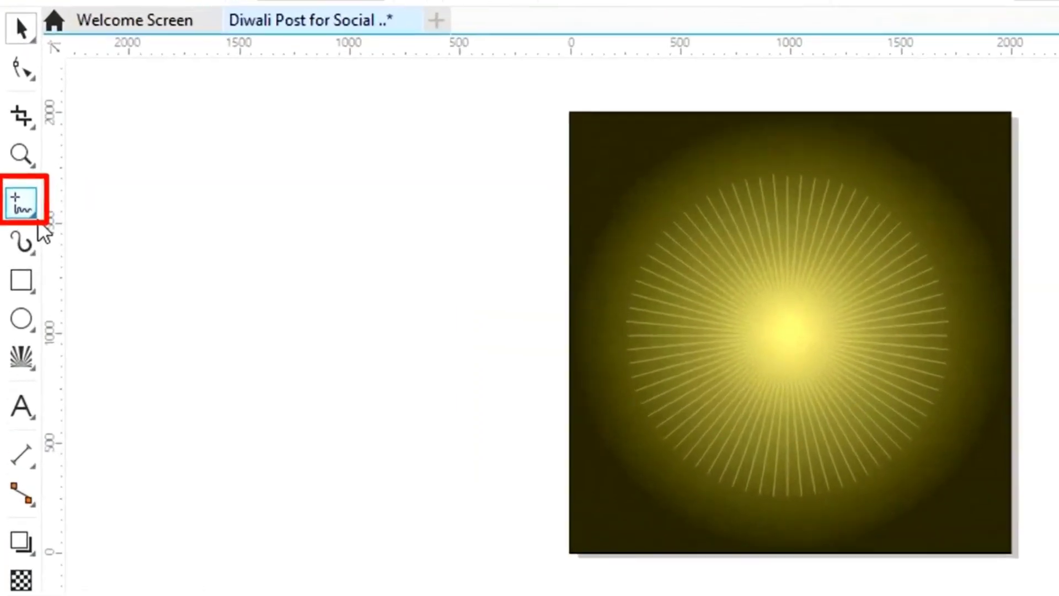
pyautogui.click(18, 213)
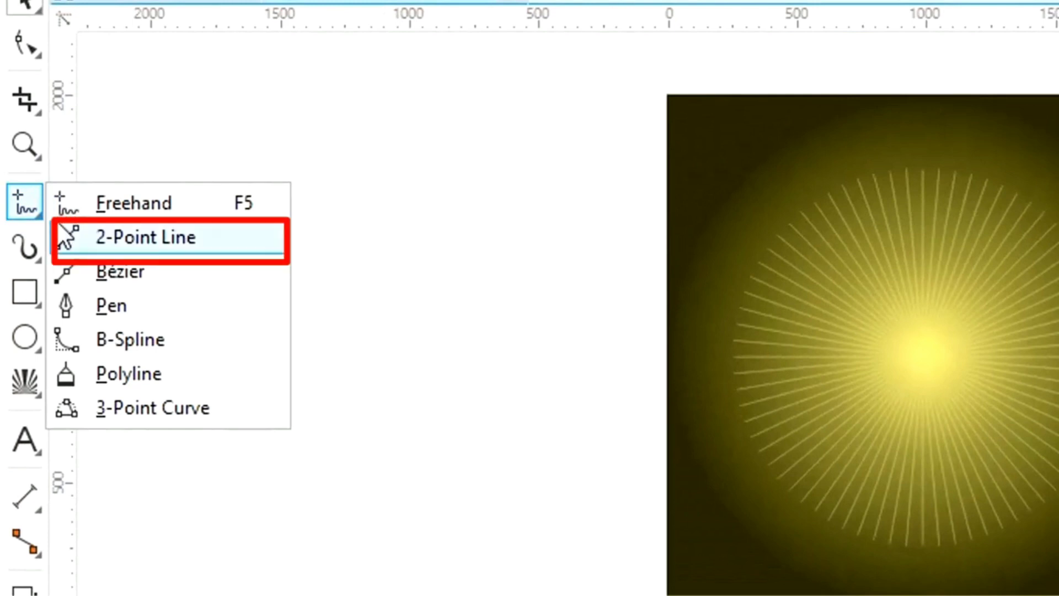
# Step: Draw a vertical 2-point line down from the top edge near the left side
pyautogui.click(158, 239)
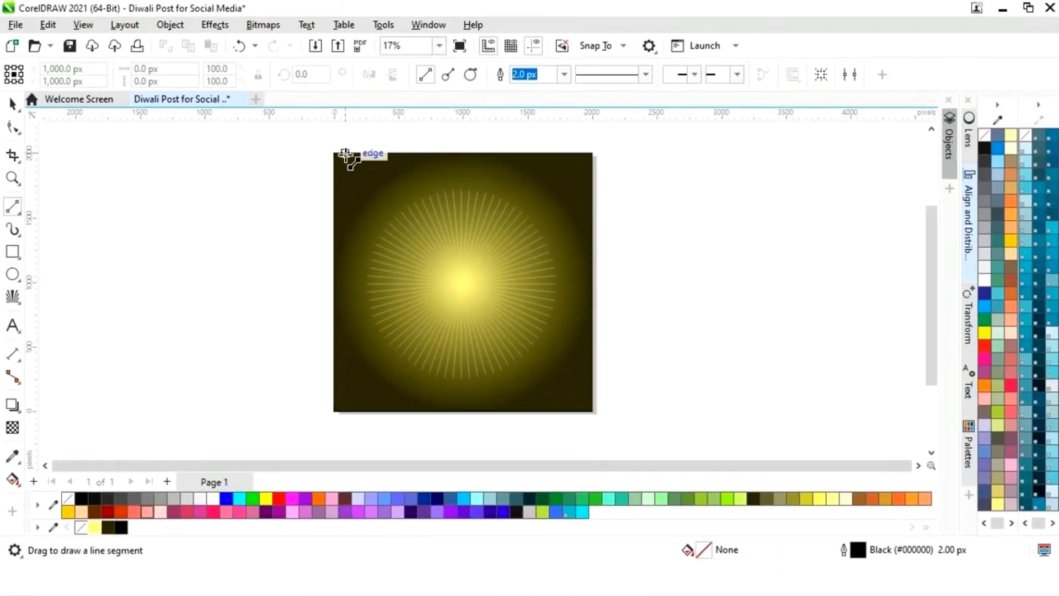
pyautogui.moveTo(345, 154); pyautogui.dragTo(345, 261)
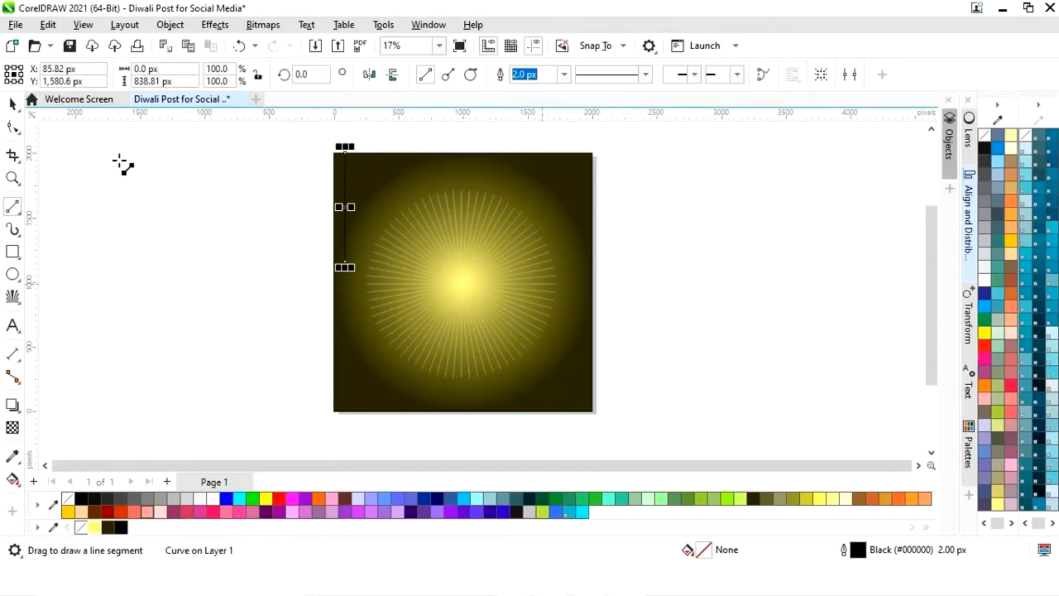
pyautogui.click(11, 105)
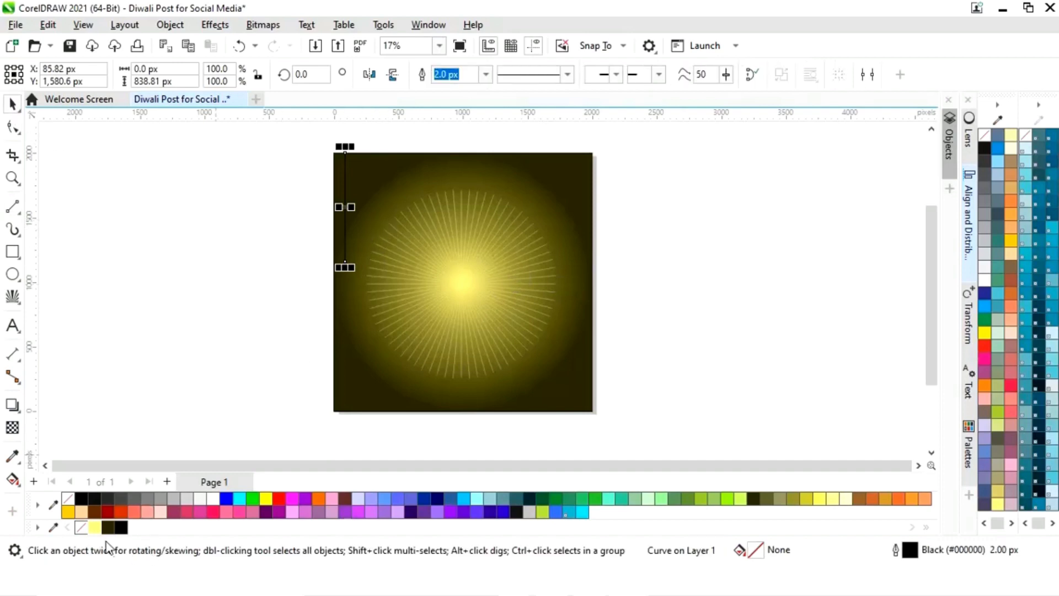
# Step: Give the line a light yellow outline 20 px wide
pyautogui.rightClick(94, 527)
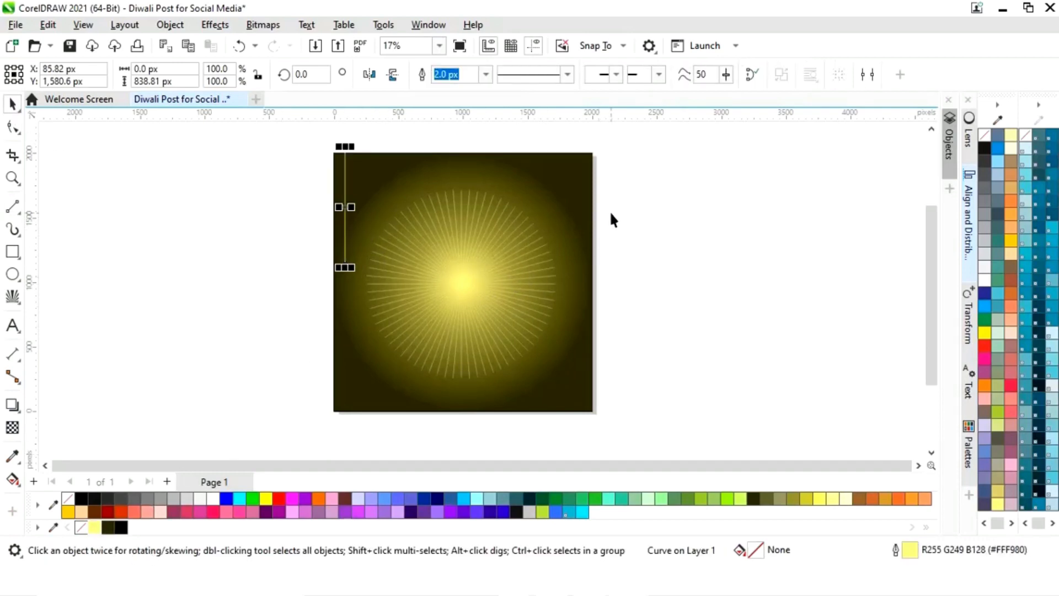
pyautogui.click(485, 74)
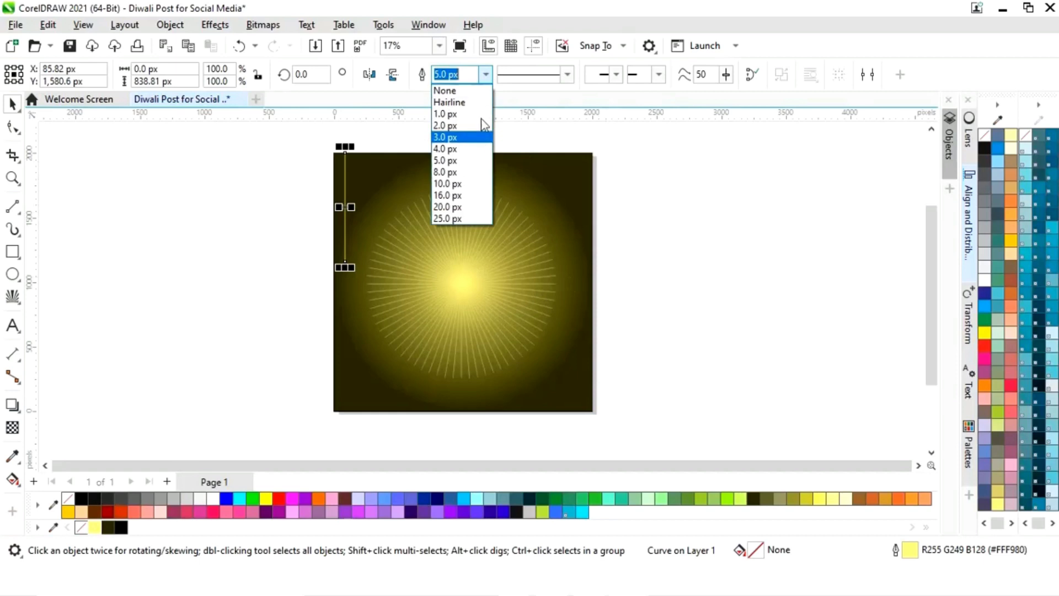
pyautogui.click(458, 196)
pyautogui.click(484, 77)
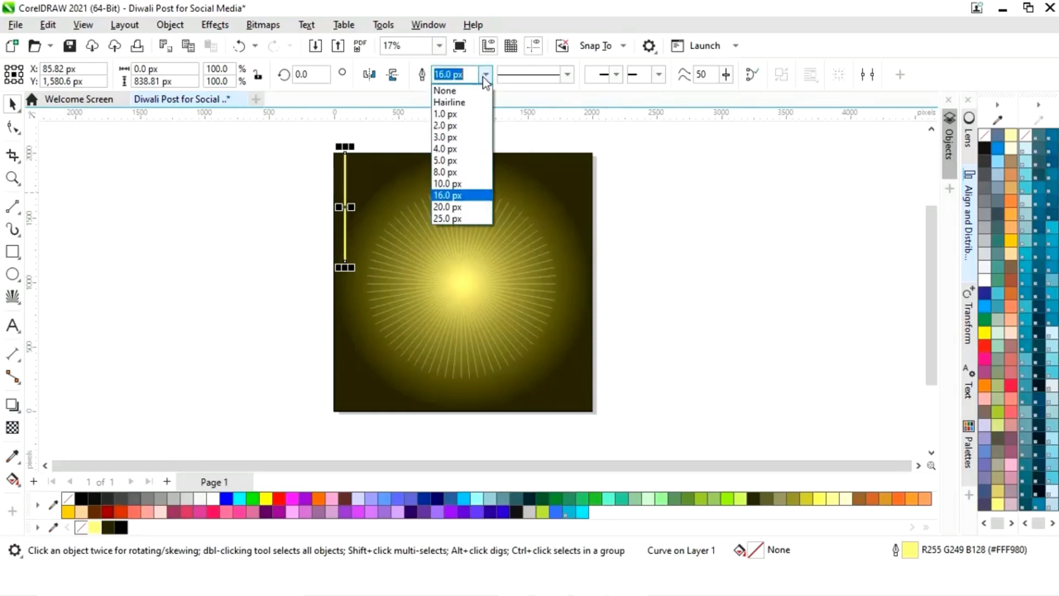
pyautogui.click(457, 207)
pyautogui.click(458, 216)
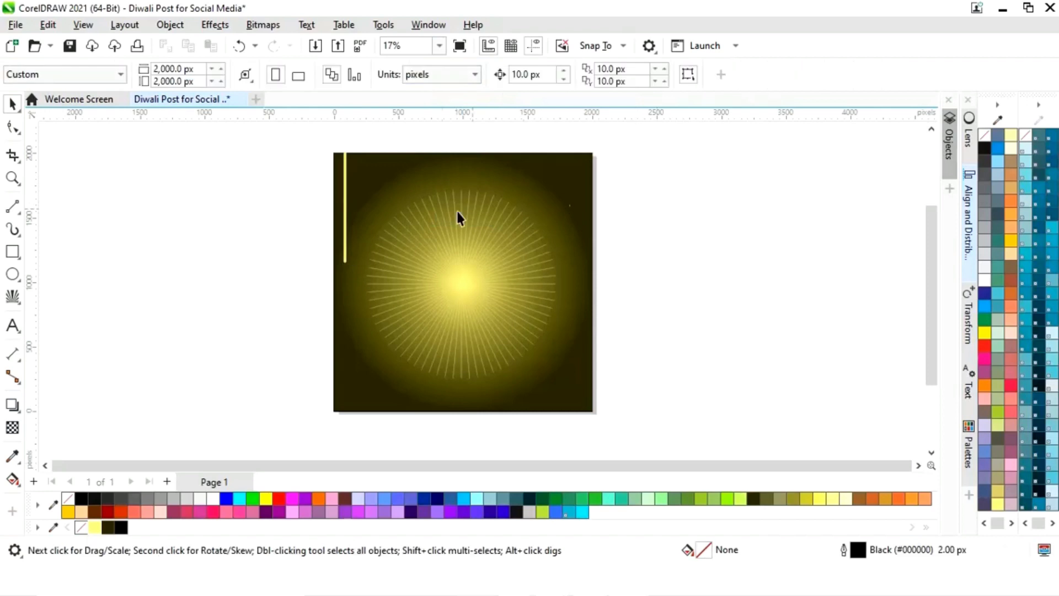
pyautogui.click(345, 216)
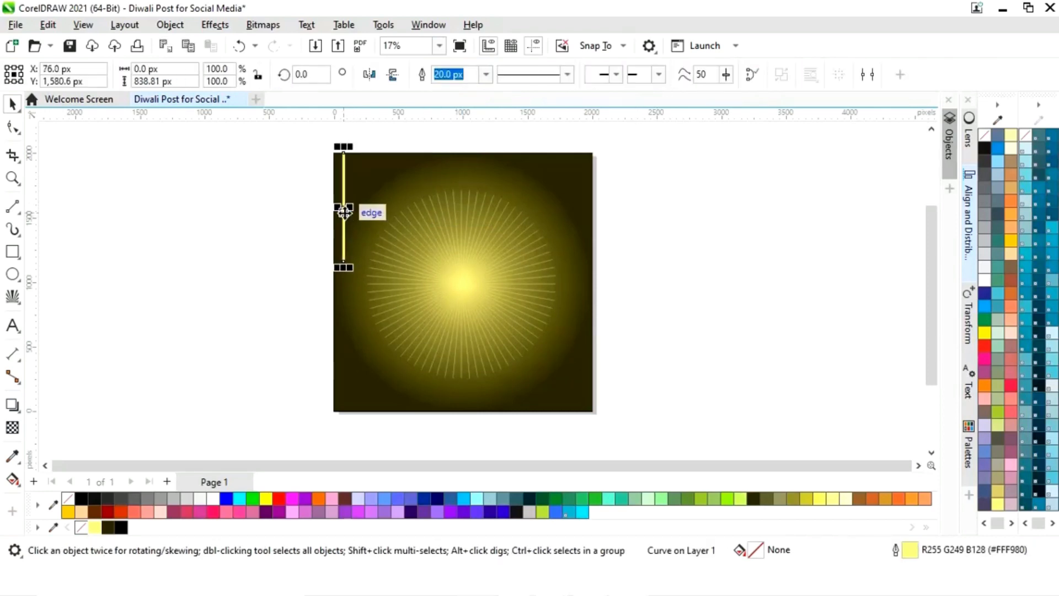
pyautogui.click(283, 212)
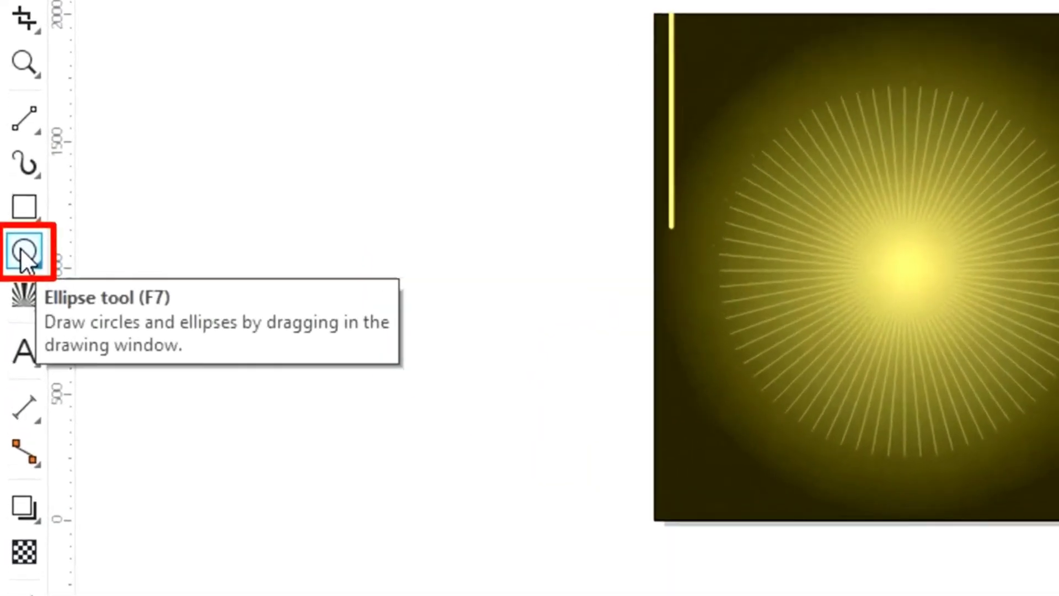
# Step: Draw an ellipse left of the page and size it to 200 × 200 px
pyautogui.click(13, 274)
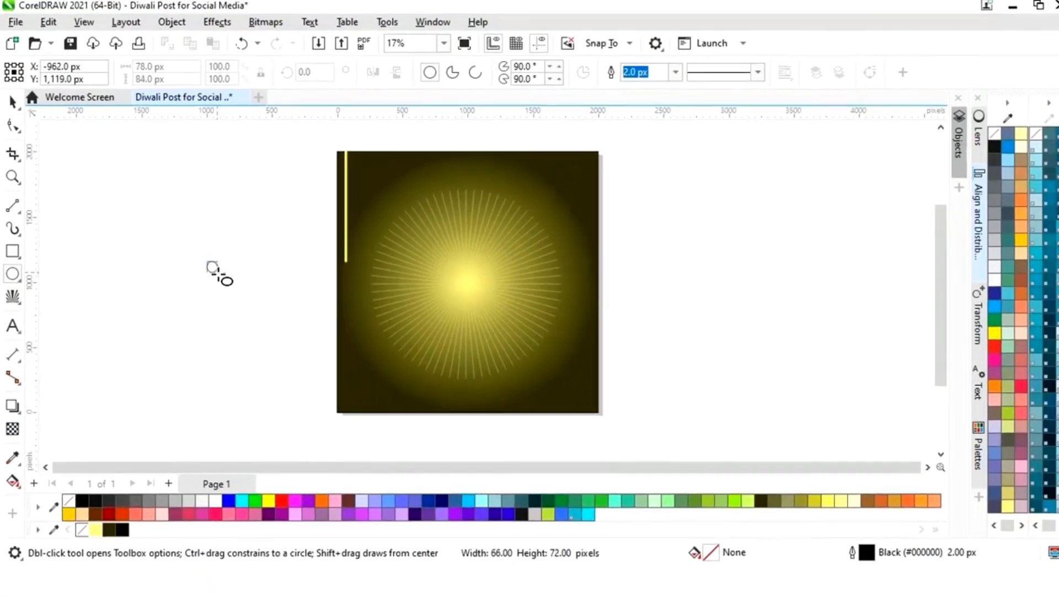
pyautogui.moveTo(409, 224); pyautogui.dragTo(459, 279)
pyautogui.moveTo(229, 287); pyautogui.dragTo(235, 291)
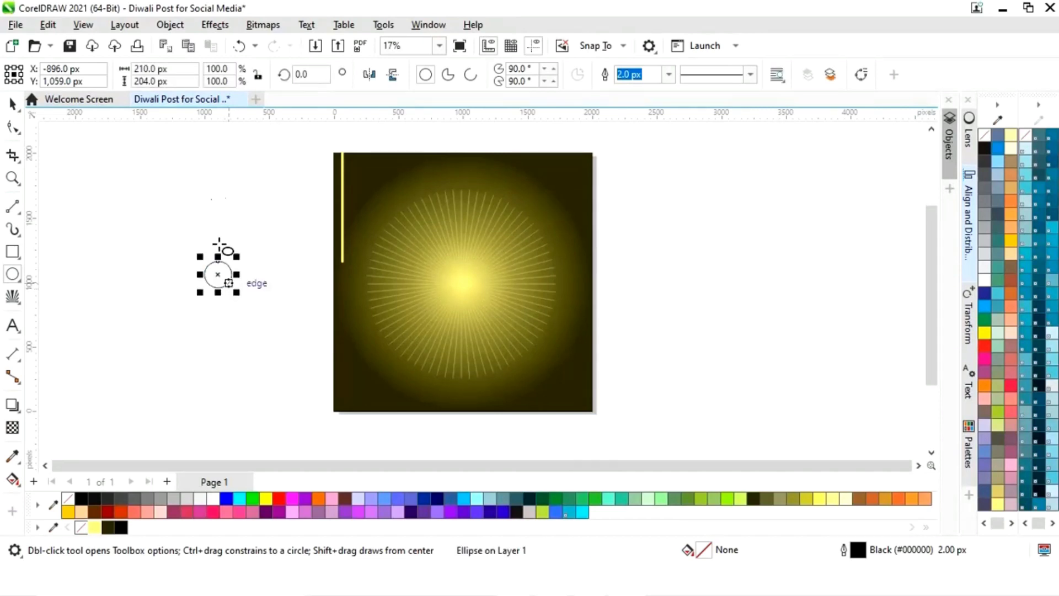
pyautogui.click(174, 69)
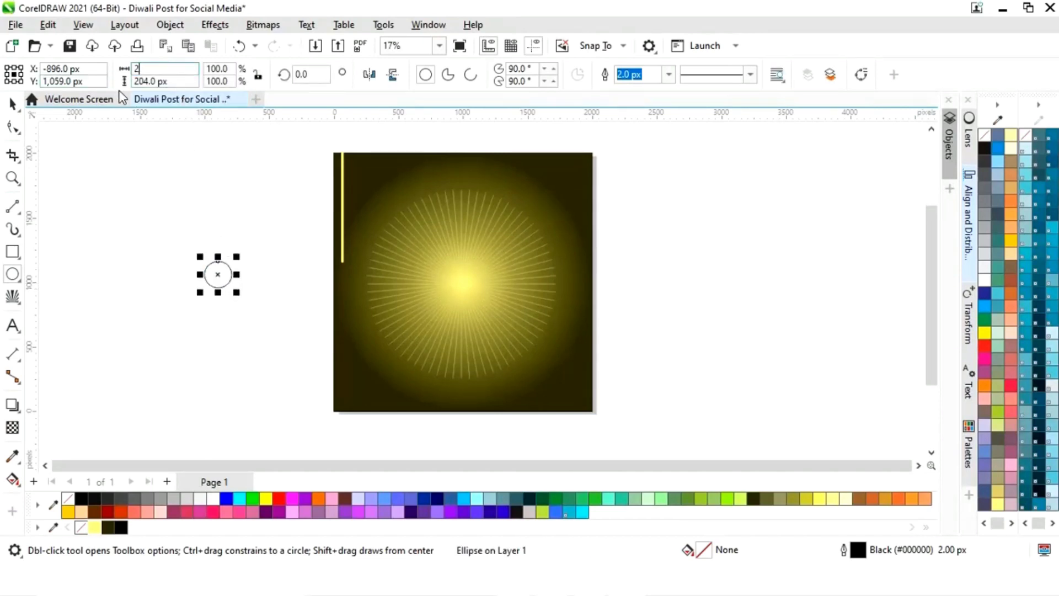
pyautogui.press('Tab')
pyautogui.write('200')
pyautogui.press('Return')
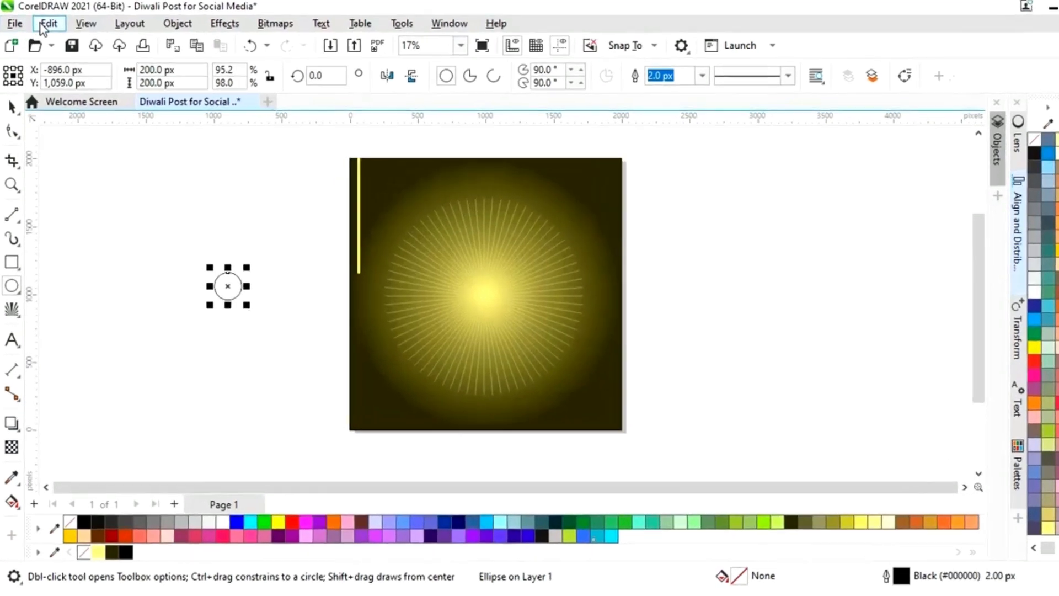
# Step: Copy the fill from the background rectangle onto the circle via Copy Properties From
pyautogui.click(48, 25)
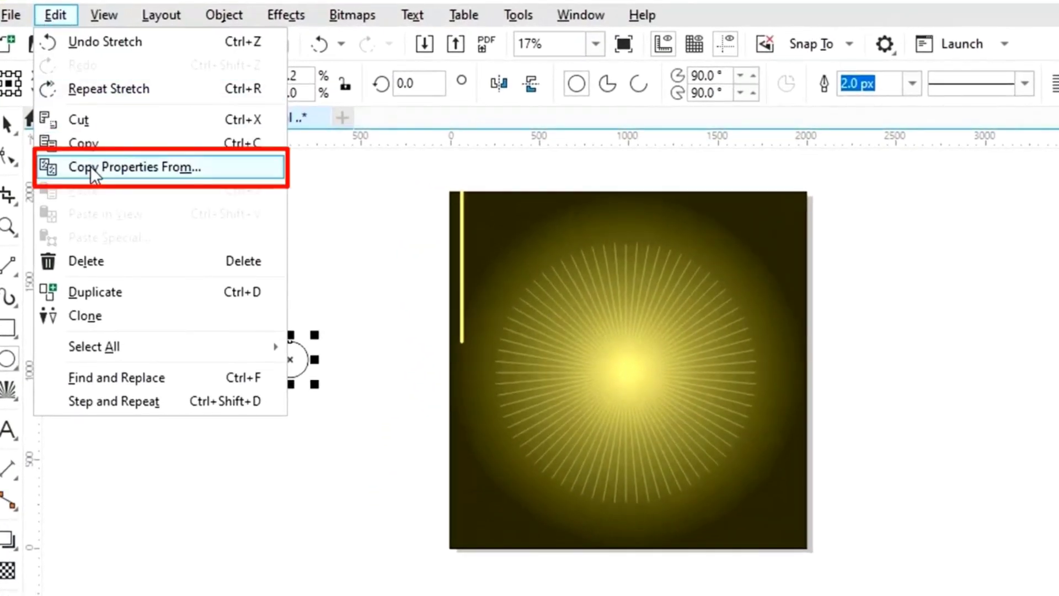
pyautogui.click(91, 166)
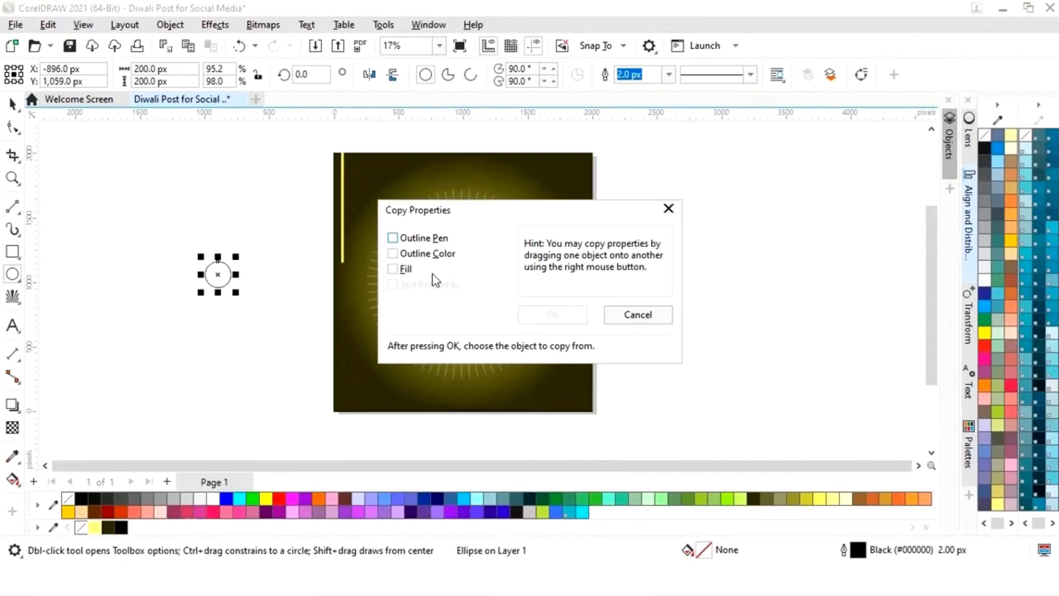
pyautogui.click(393, 269)
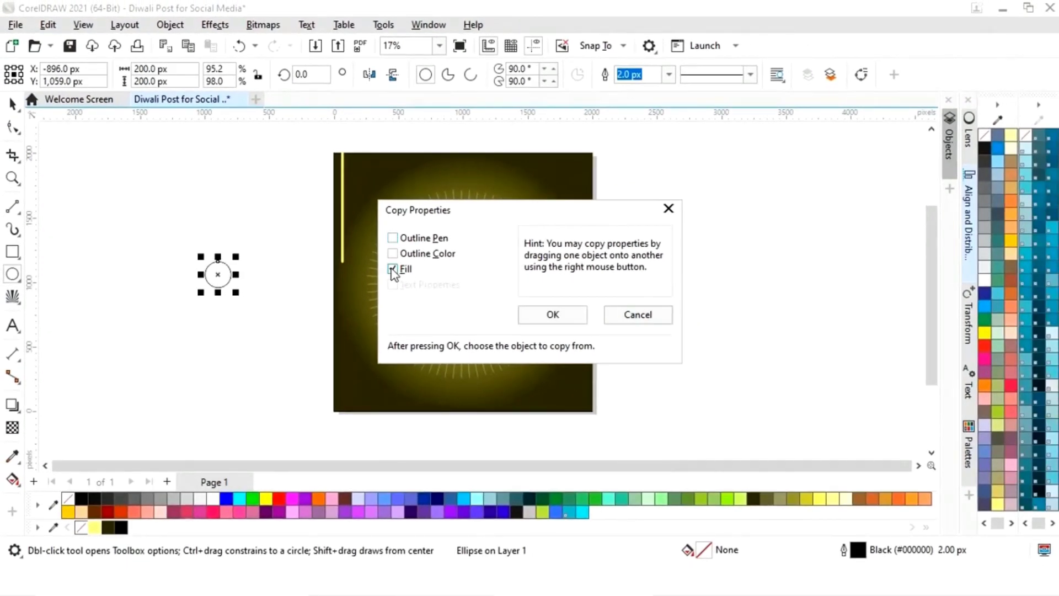
pyautogui.click(552, 315)
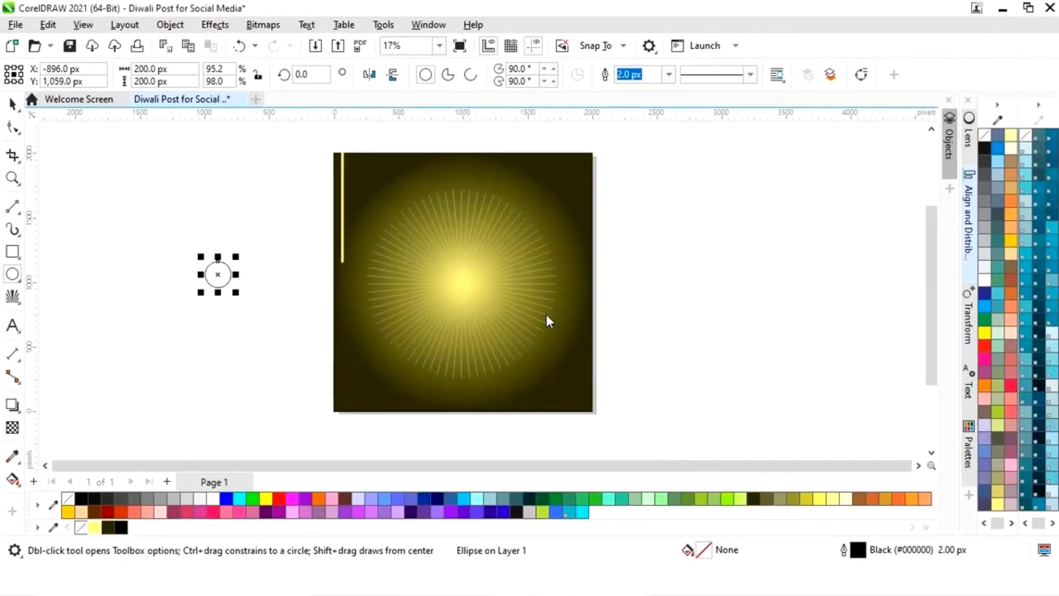
pyautogui.click(561, 177)
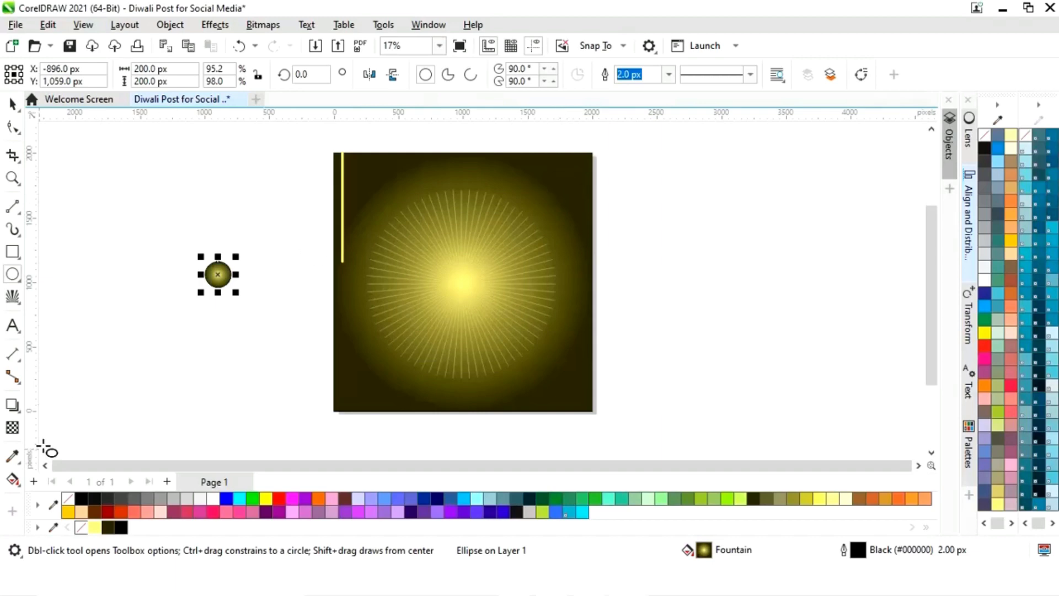
# Step: Reverse the circle's fountain fill so it runs dark centre to yellow edge
pyautogui.click(12, 479)
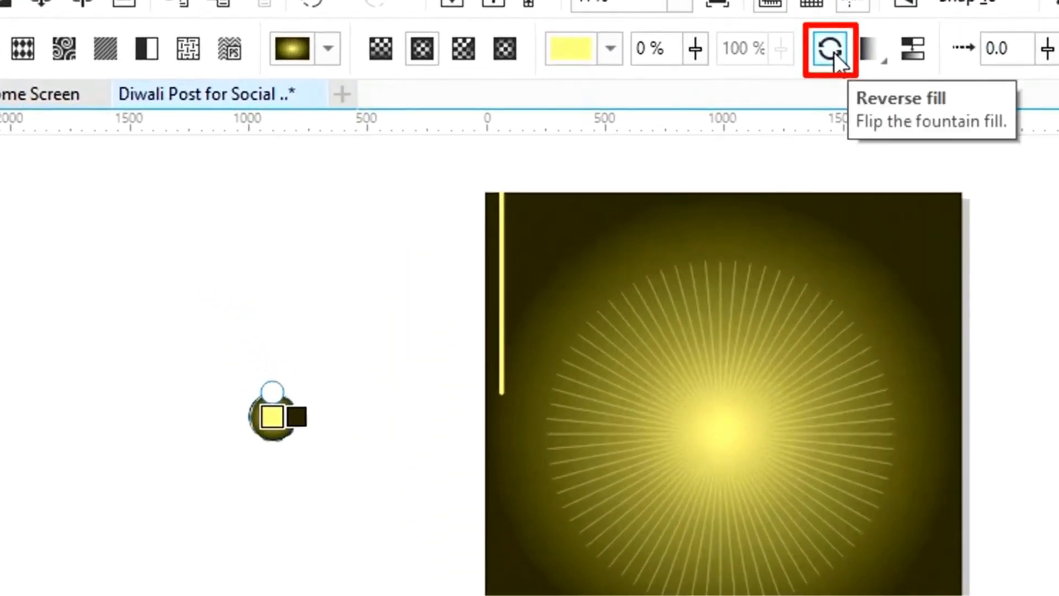
pyautogui.click(834, 52)
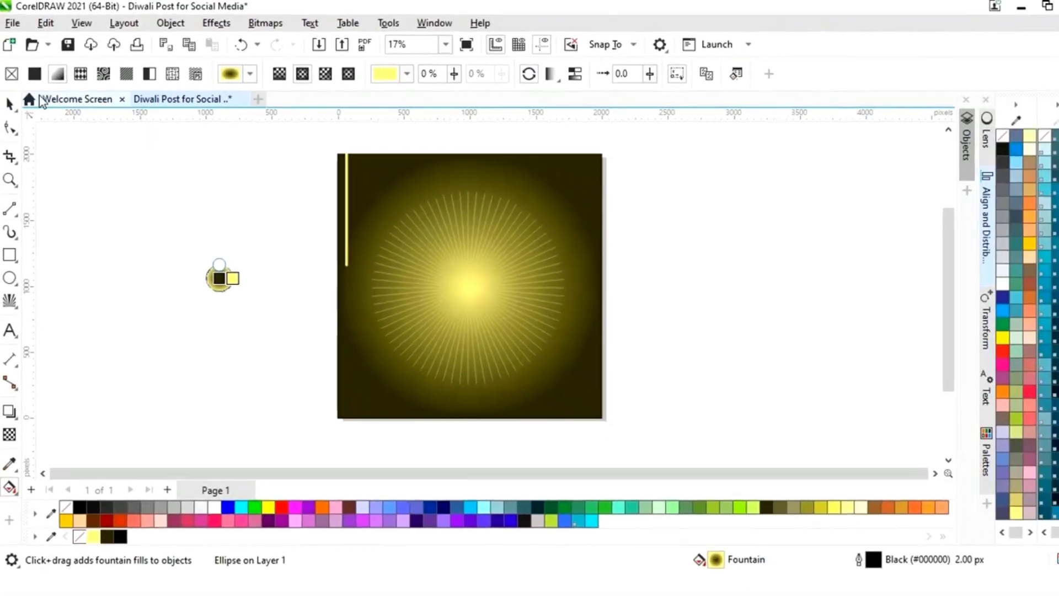
pyautogui.click(12, 103)
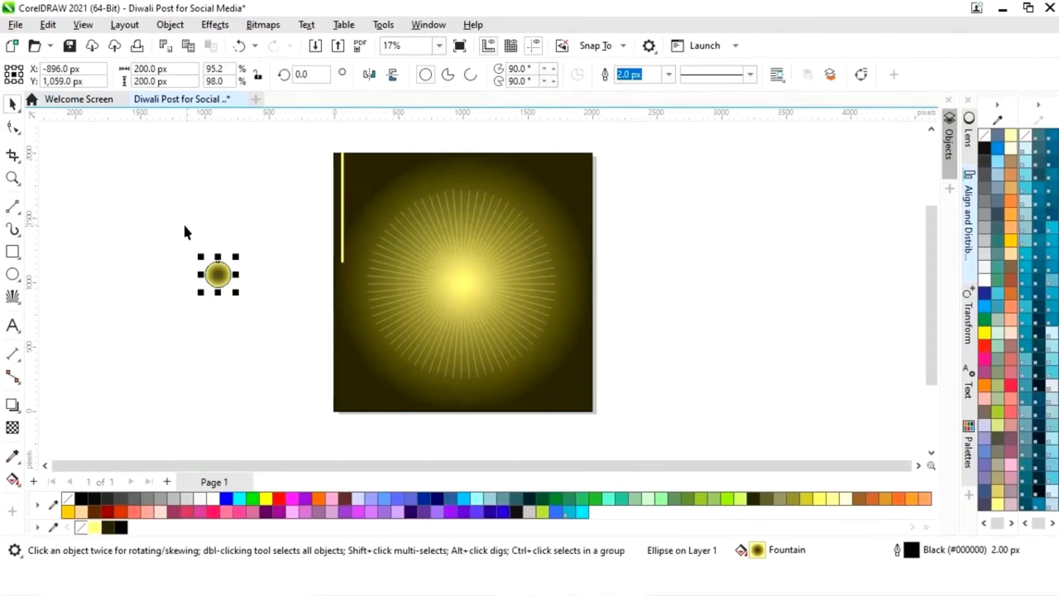
# Step: Shift the small circle's radial fill midpoint outward so it glows mostly yellow
pyautogui.press('z')
pyautogui.moveTo(311, 328); pyautogui.dragTo(310, 327)
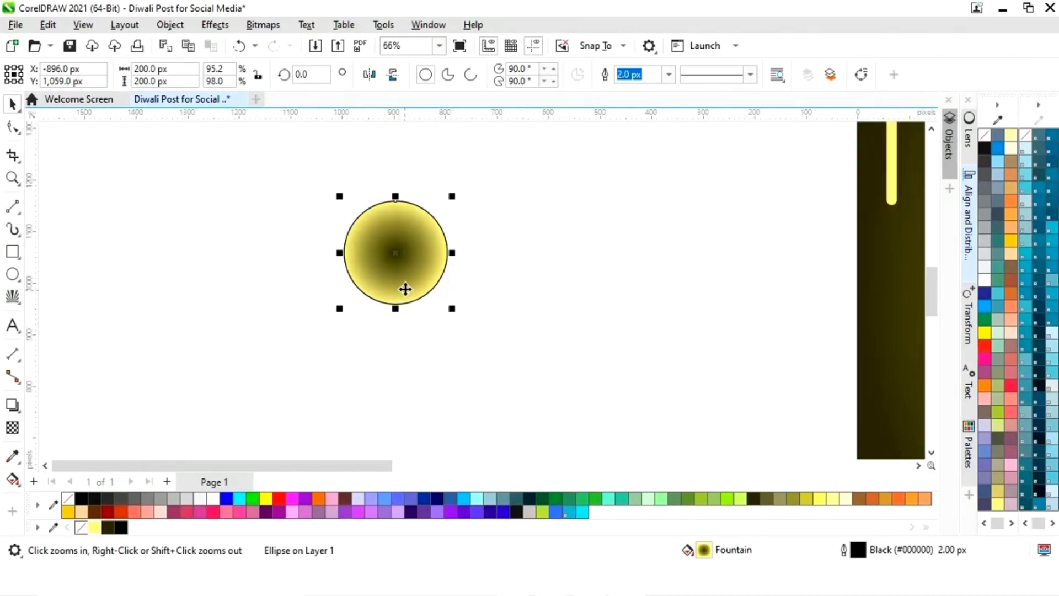
pyautogui.click(12, 478)
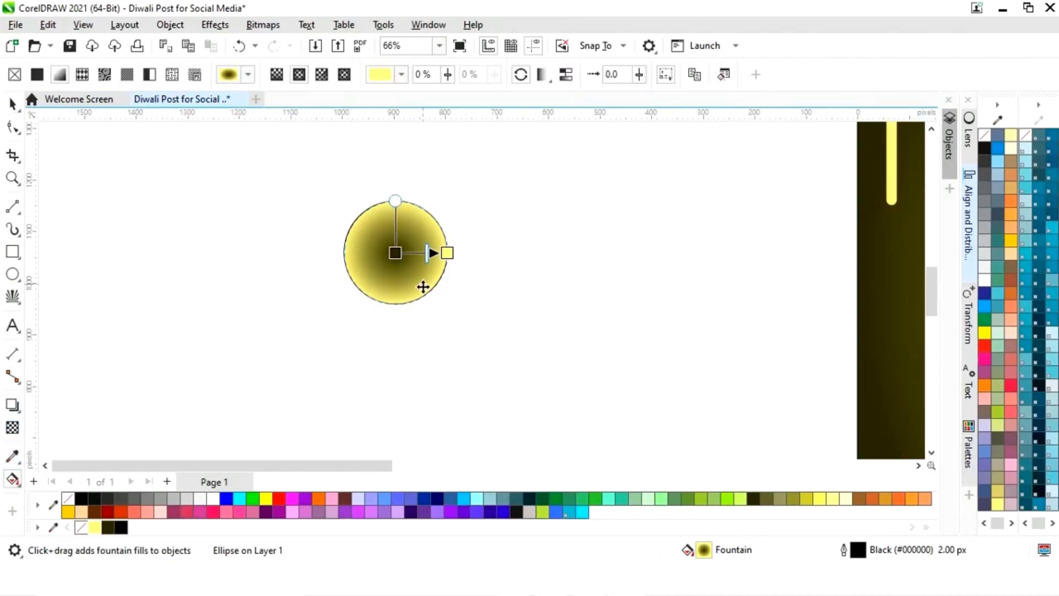
pyautogui.click(410, 255)
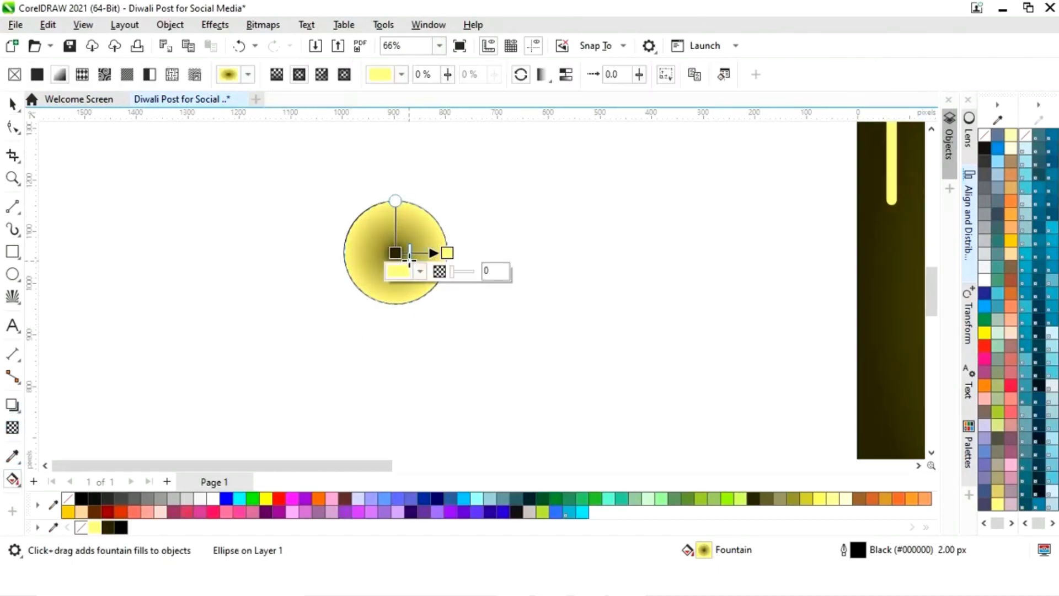
pyautogui.moveTo(410, 257); pyautogui.dragTo(411, 257)
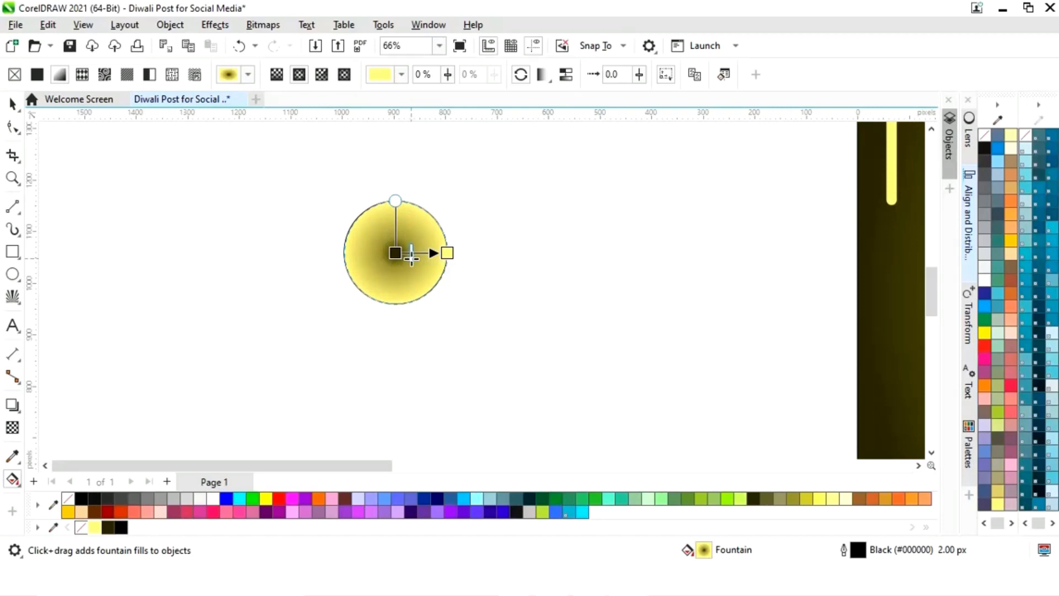
pyautogui.click(407, 256)
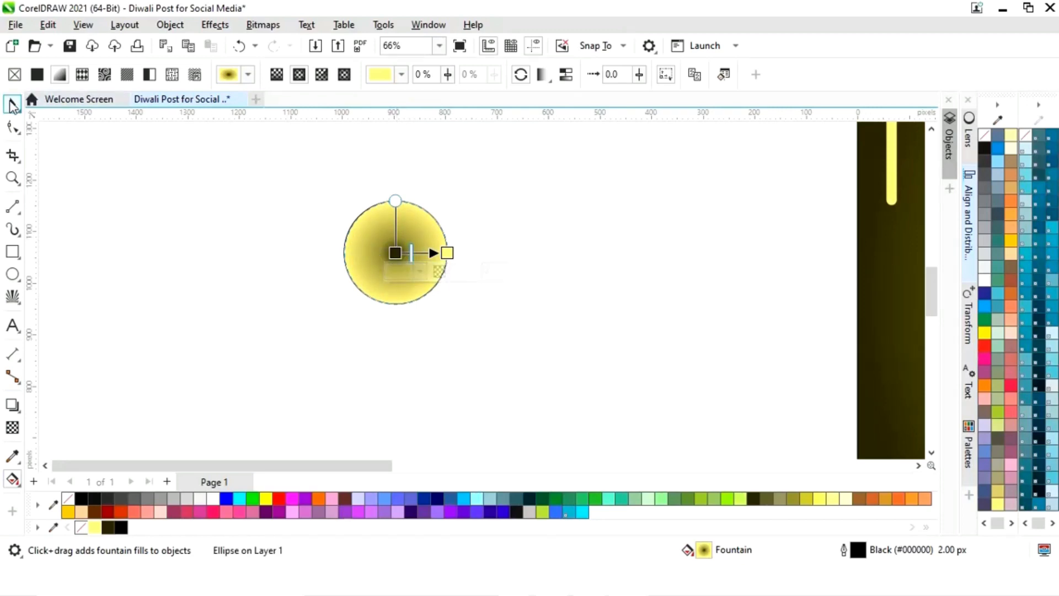
# Step: Remove the small glow circle's black outline
pyautogui.click(12, 103)
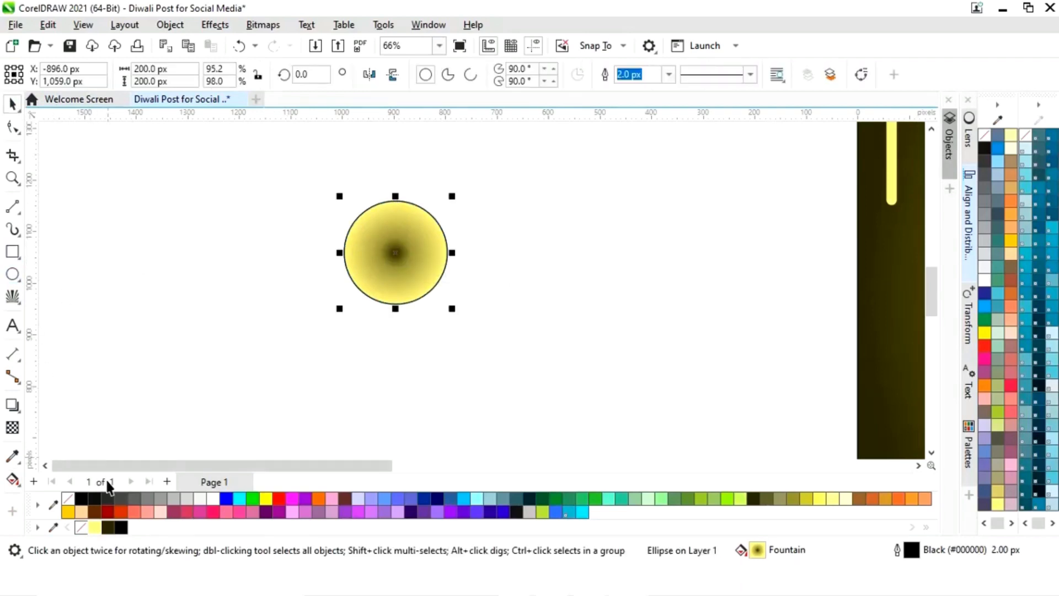
pyautogui.rightClick(67, 499)
pyautogui.click(150, 353)
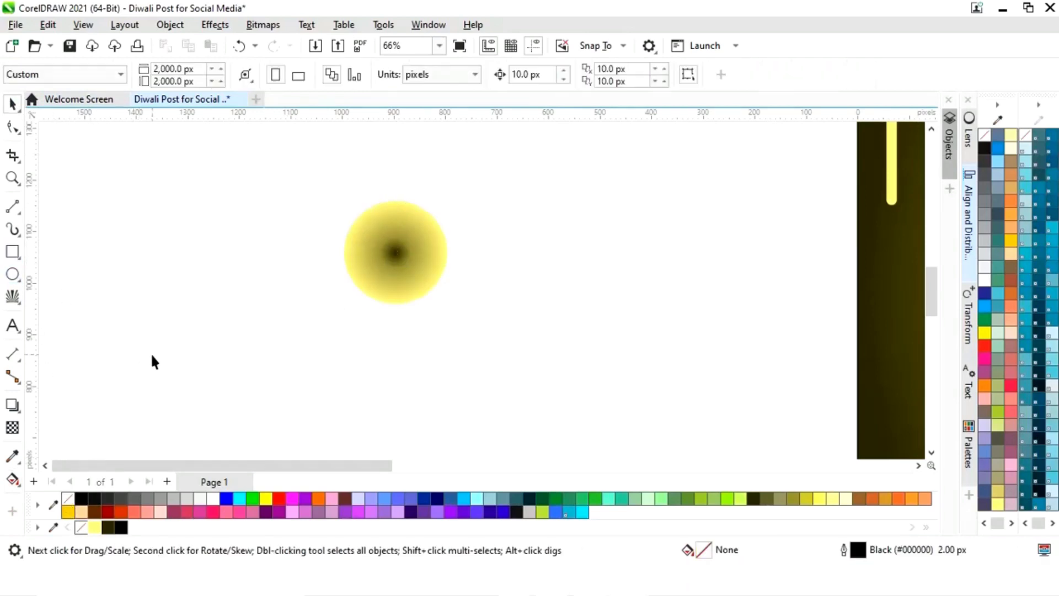
# Step: Move the glow circle onto the left gold line and shrink it to fit
pyautogui.press('F4')
pyautogui.moveTo(268, 282); pyautogui.dragTo(449, 185)
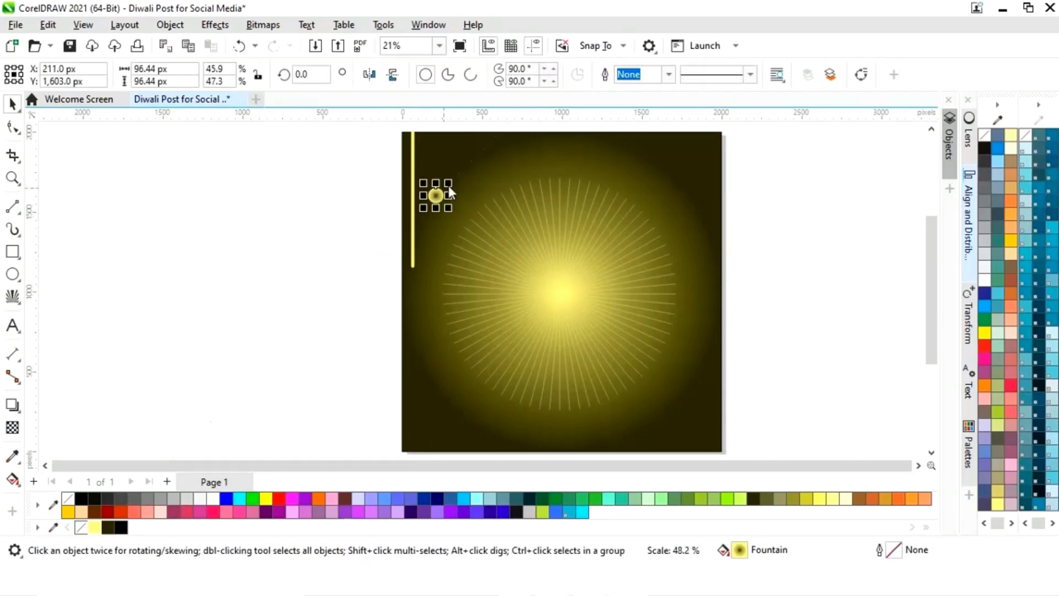
pyautogui.press('z')
pyautogui.moveTo(355, 156); pyautogui.dragTo(453, 287)
pyautogui.moveTo(473, 252); pyautogui.dragTo(466, 291)
# Step: Resize and restack the three decreasing circles, then select them with the gold line
pyautogui.press('z')
pyautogui.moveTo(359, 220); pyautogui.dragTo(586, 360)
pyautogui.moveTo(447, 298); pyautogui.dragTo(419, 388)
pyautogui.click(422, 325)
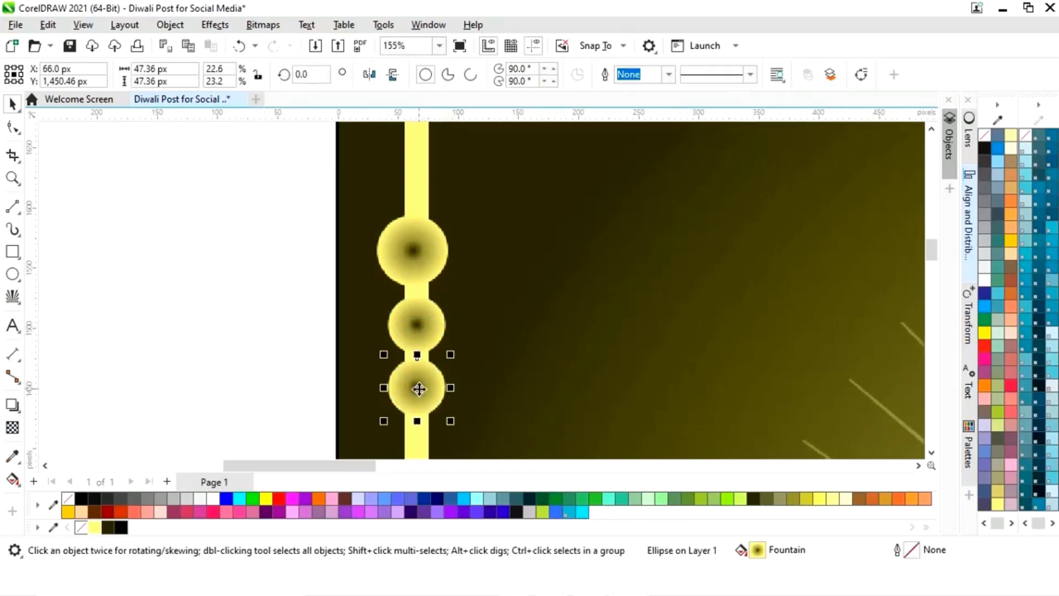
pyautogui.moveTo(451, 355); pyautogui.dragTo(446, 363)
pyautogui.moveTo(422, 324); pyautogui.dragTo(420, 314)
pyautogui.moveTo(419, 399)
pyautogui.mouseDown()
pyautogui.moveTo(417, 370)
pyautogui.moveTo(421, 378)
pyautogui.mouseUp()
pyautogui.moveTo(258, 408); pyautogui.dragTo(527, 197)
pyautogui.keyDown('shift'); pyautogui.click(423, 161); pyautogui.keyUp('shift')
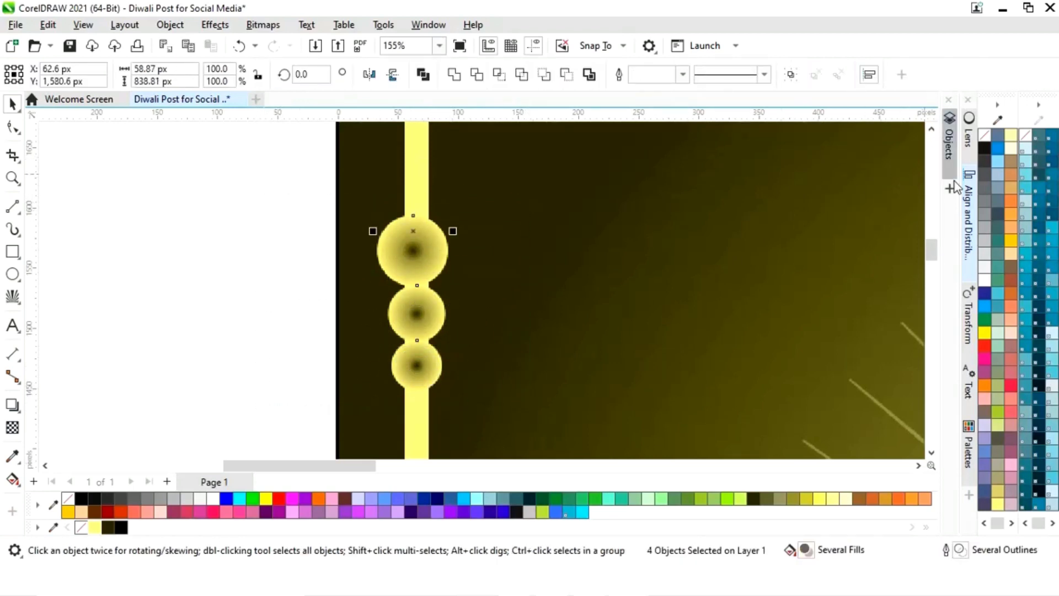
# Step: Align the three circles' centres horizontally on the gold line
pyautogui.click(969, 193)
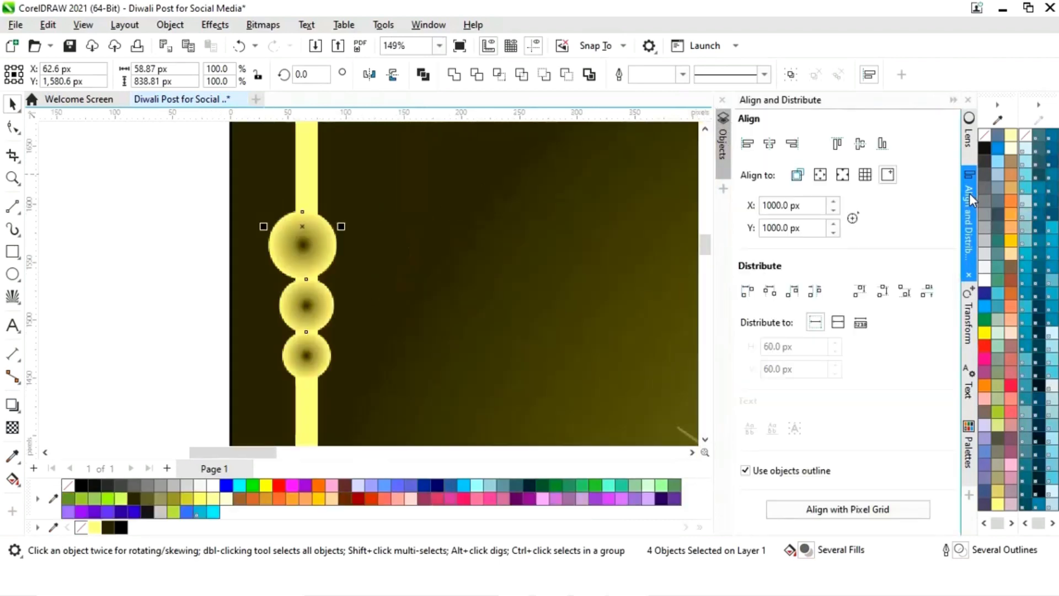
pyautogui.click(801, 184)
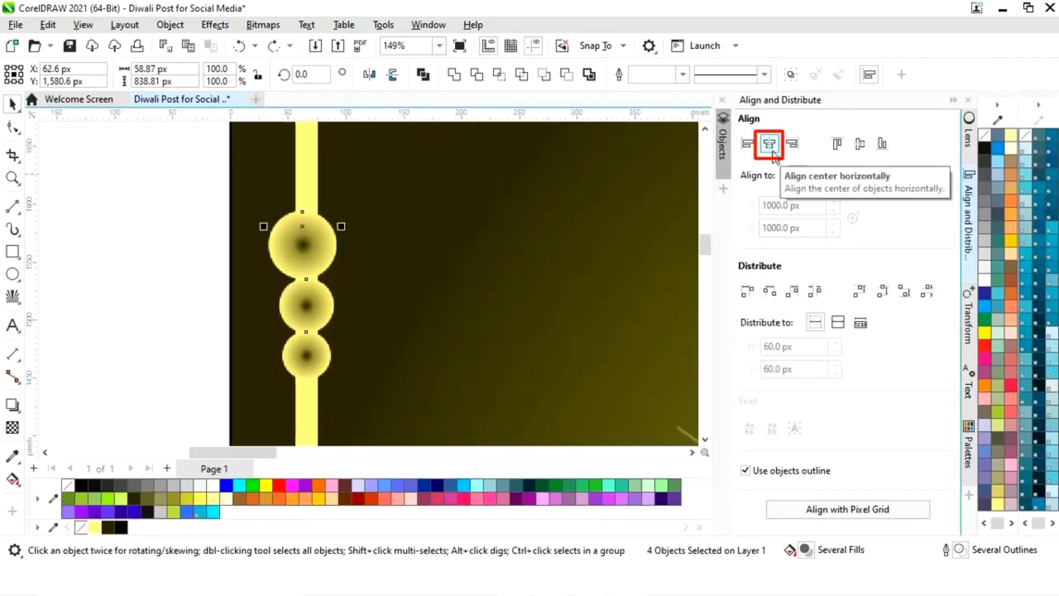
pyautogui.click(773, 152)
pyautogui.click(953, 101)
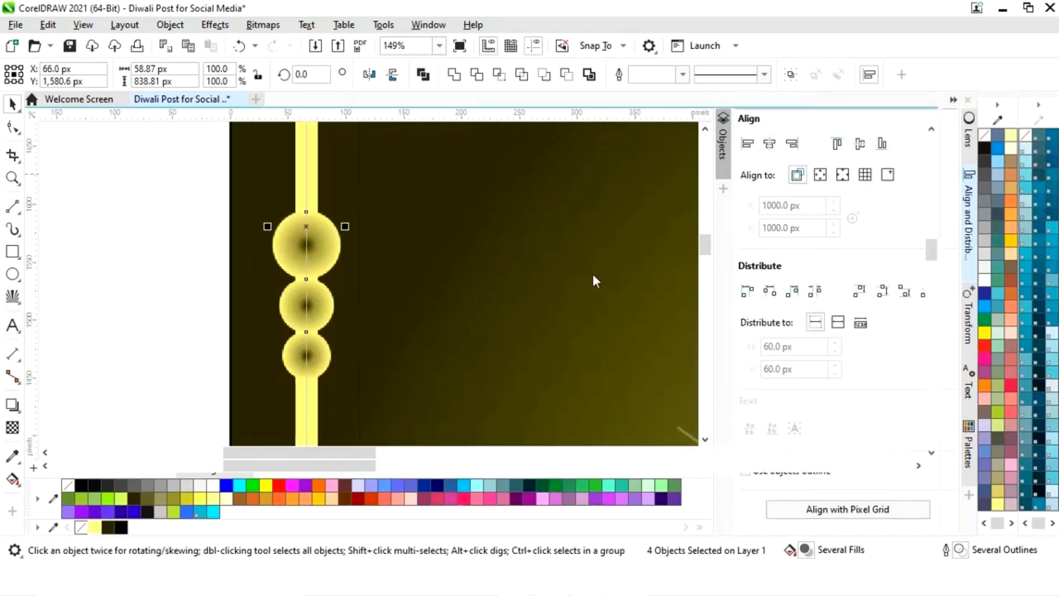
pyautogui.click(290, 284)
pyautogui.hotkey('shift', 'F4')
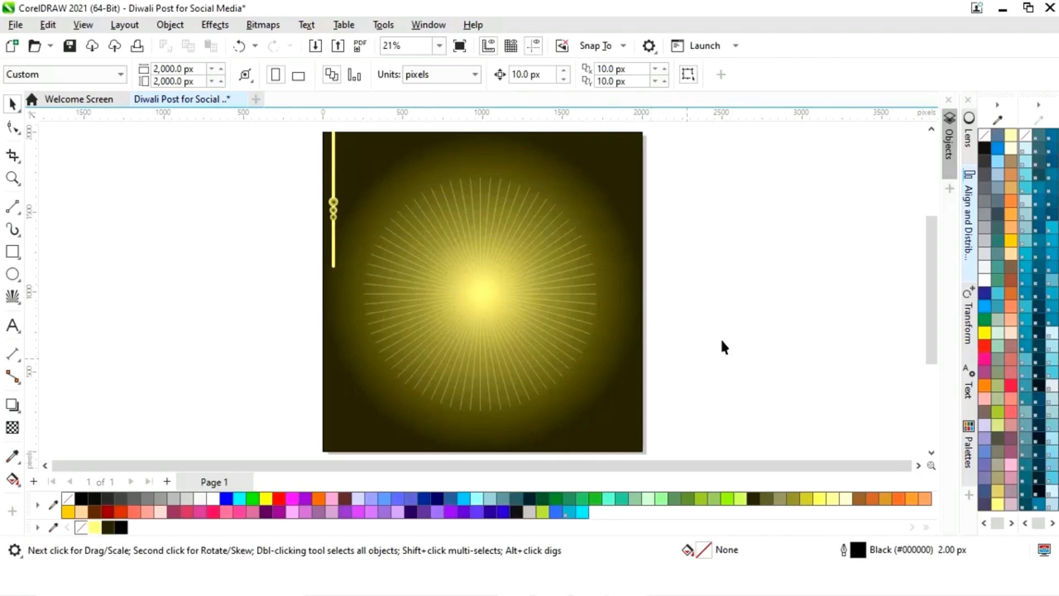
# Step: Import the Pngtree golden diya PNG and scale it down to 1,312 × 1,312 px
pyautogui.hotkey('alt', 'Tab')
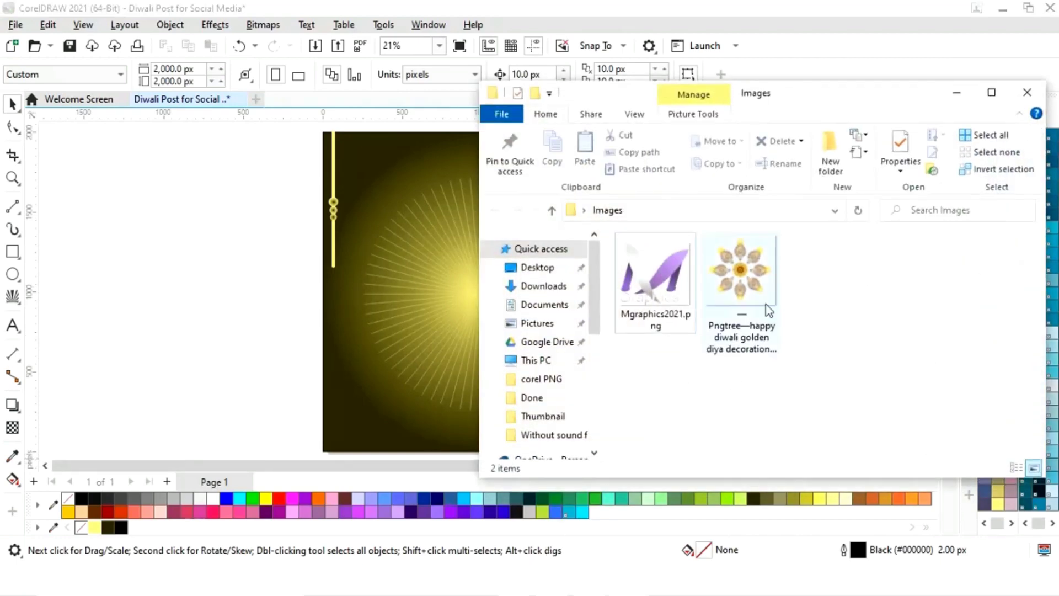
pyautogui.click(754, 293)
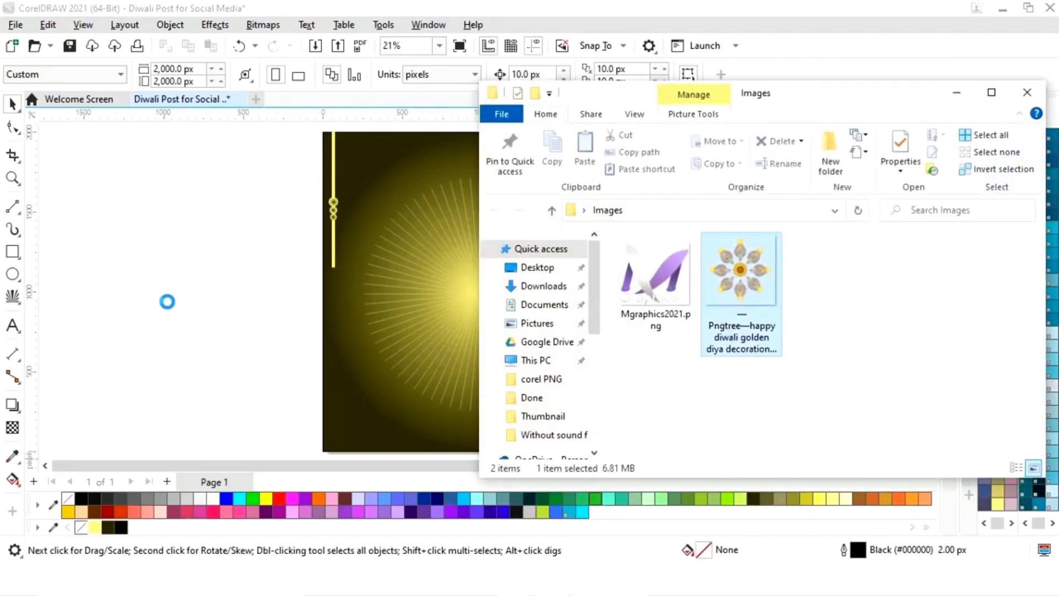
pyautogui.moveTo(167, 301); pyautogui.dragTo(170, 309)
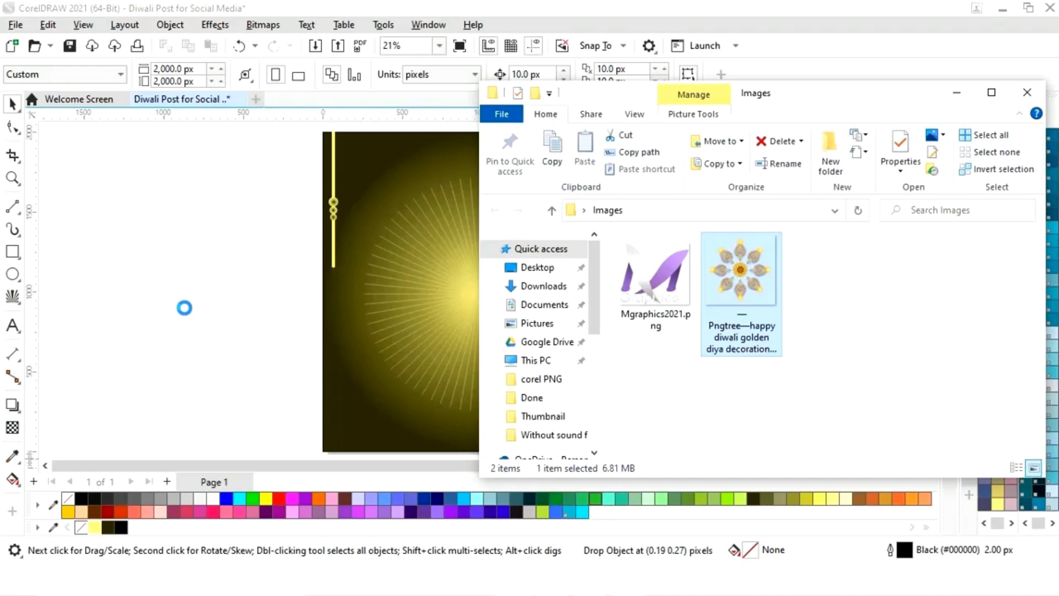
pyautogui.click(958, 94)
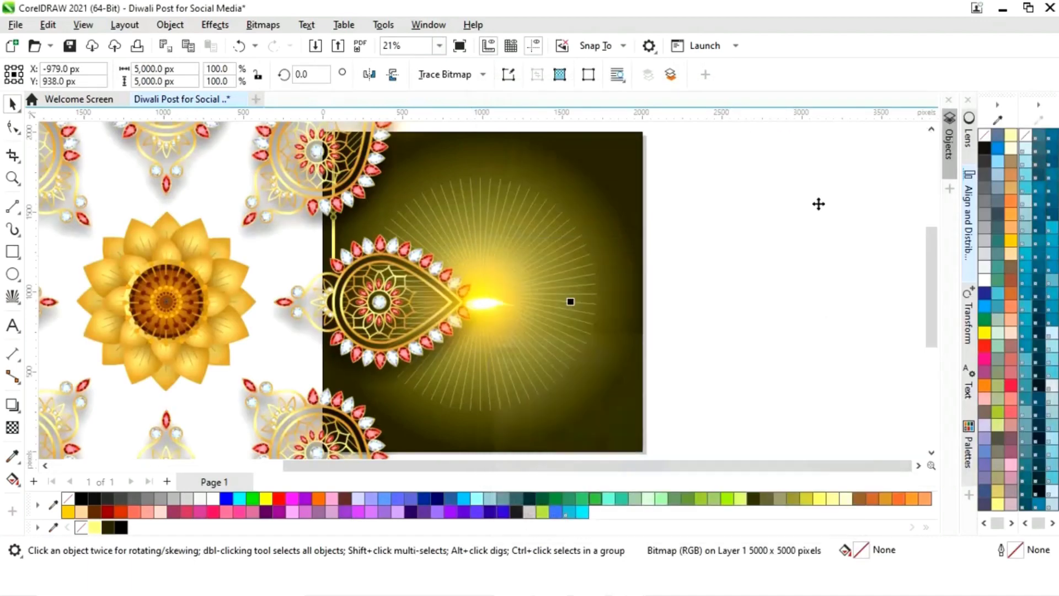
pyautogui.scroll(-4, 629, 260)
pyautogui.moveTo(600, 164); pyautogui.dragTo(531, 217)
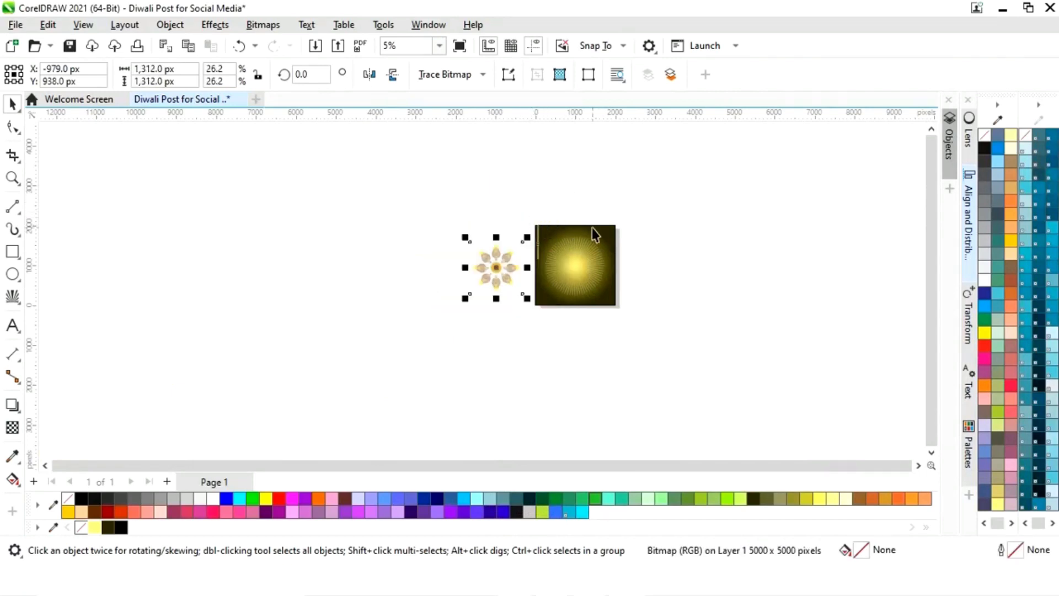
pyautogui.scroll(4, 771, 231)
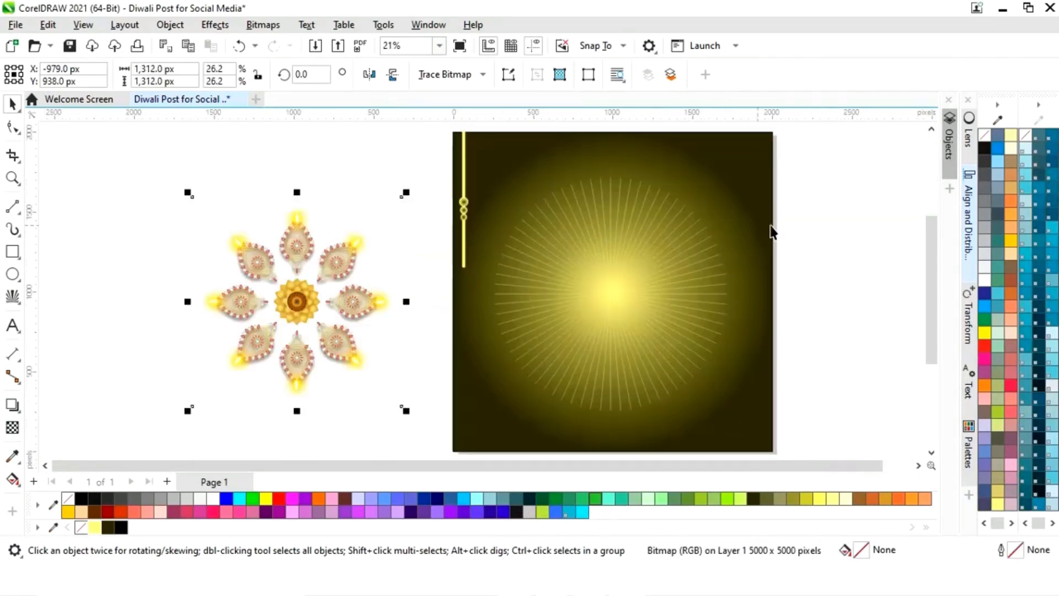
# Step: Centre the diya mandala horizontally and vertically on the page background
pyautogui.click(859, 219)
pyautogui.moveTo(294, 302); pyautogui.dragTo(613, 295)
pyautogui.click(724, 190)
pyautogui.moveTo(855, 145); pyautogui.dragTo(475, 435)
pyautogui.keyDown('shift'); pyautogui.click(765, 446); pyautogui.keyUp('shift')
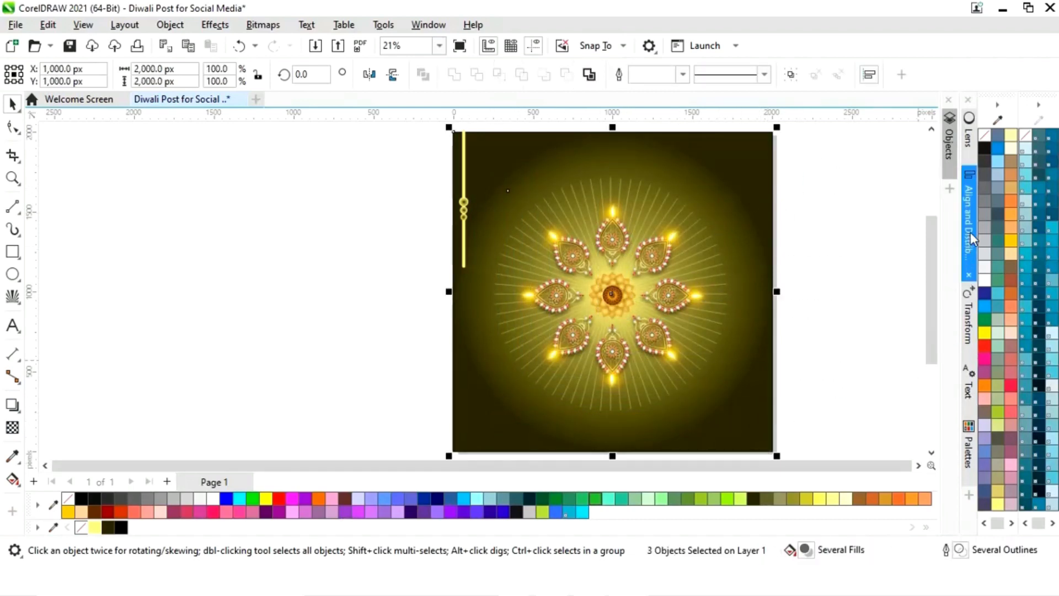
pyautogui.click(969, 237)
pyautogui.click(770, 145)
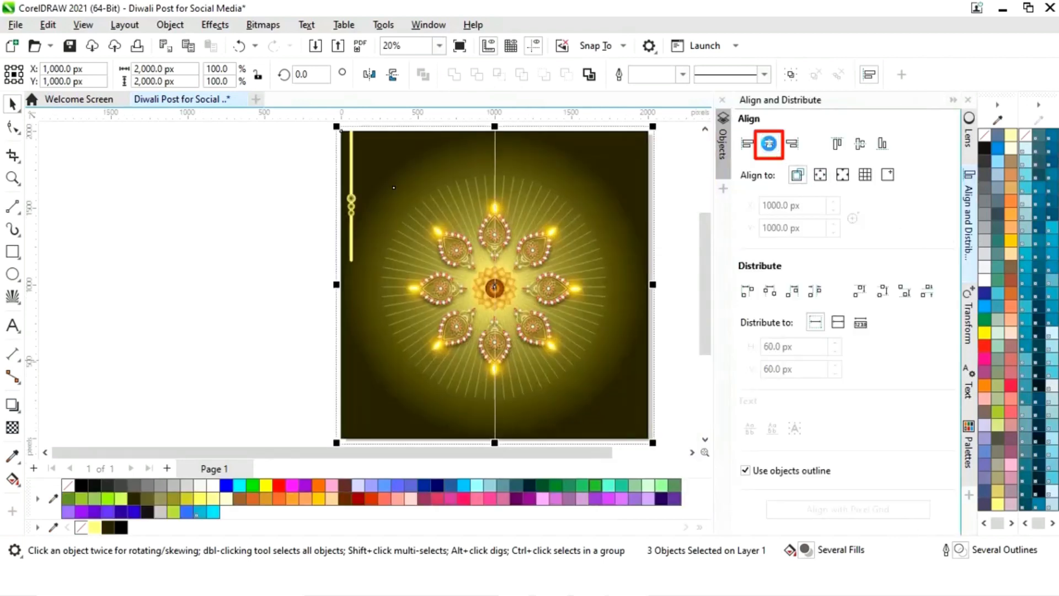
pyautogui.click(860, 145)
pyautogui.click(952, 101)
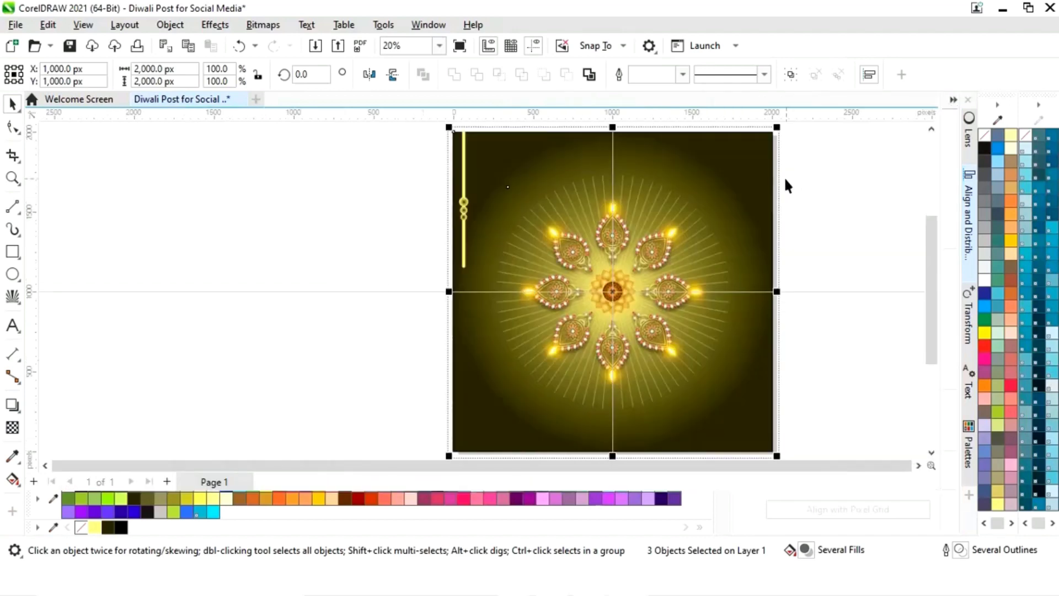
# Step: Nudge the mandala down three steps to sit just below the middle
pyautogui.moveTo(842, 155); pyautogui.dragTo(474, 428)
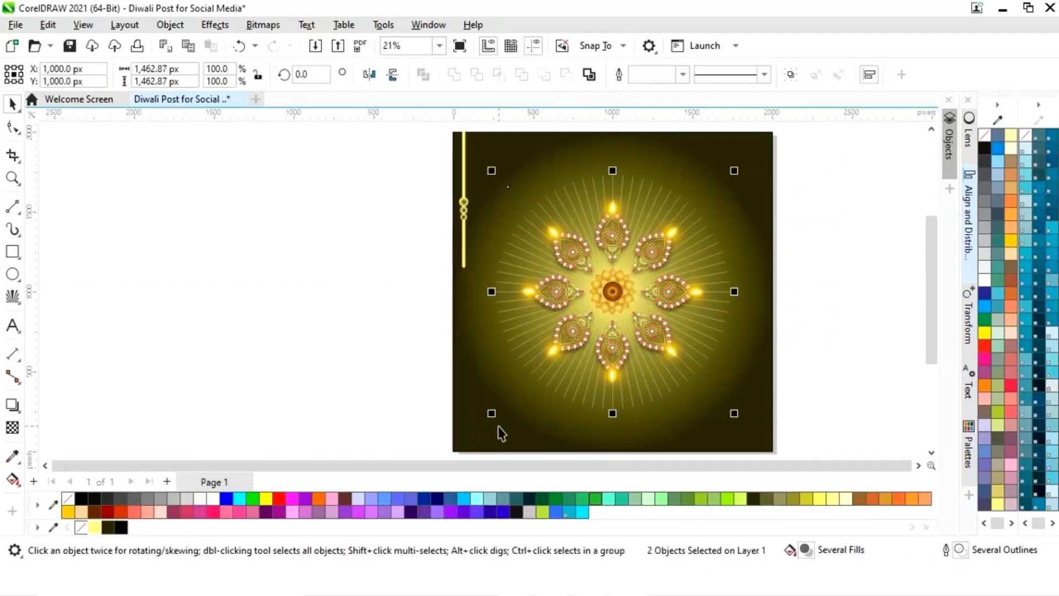
pyautogui.press('Down')
pyautogui.press('Down')
pyautogui.press('Down')
pyautogui.press('Down')
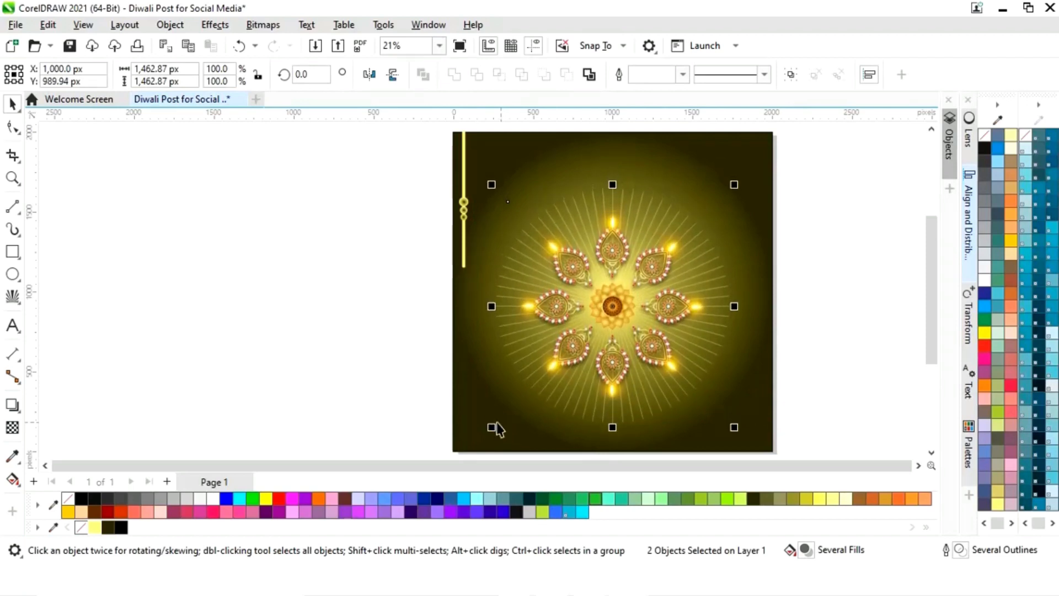
pyautogui.press('Down')
pyautogui.press('Down')
pyautogui.press('Down')
pyautogui.press('Down')
pyautogui.press('Down')
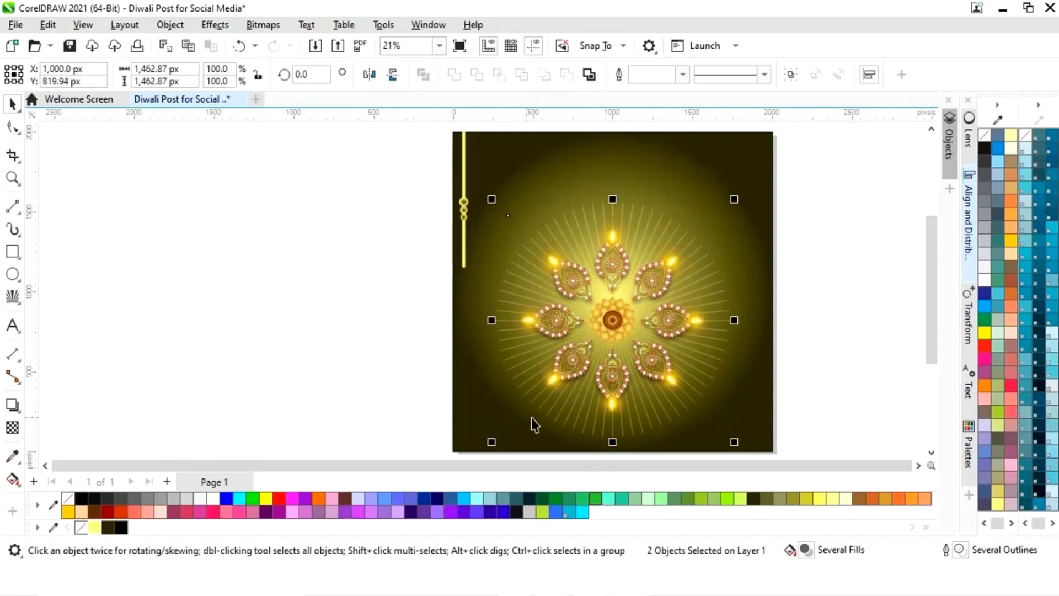
pyautogui.press('Down')
pyautogui.click(789, 368)
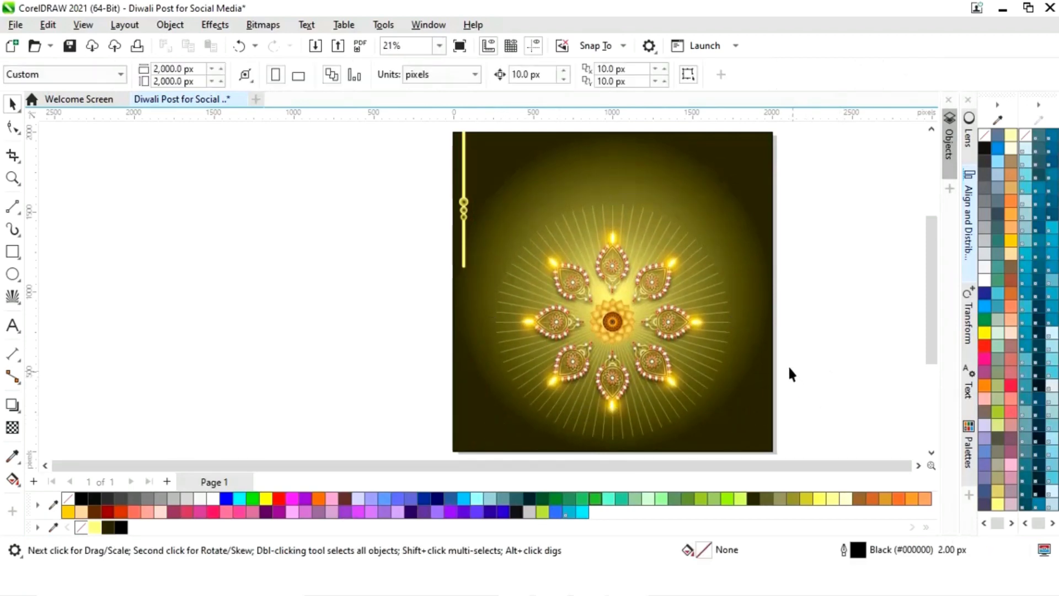
# Step: Level the background's radial glow fill axis horizontally
pyautogui.click(771, 419)
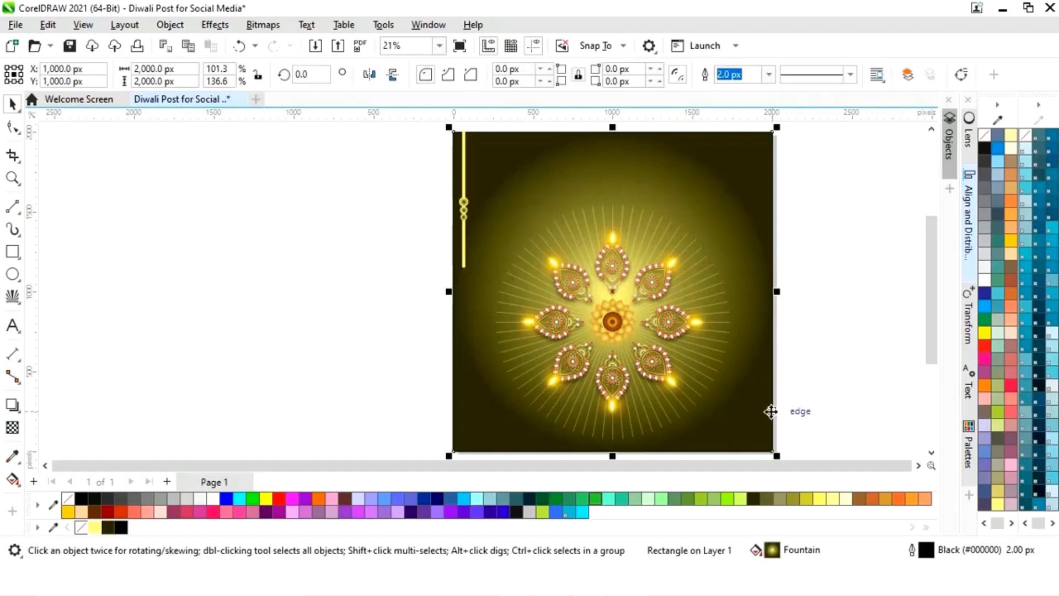
pyautogui.click(11, 480)
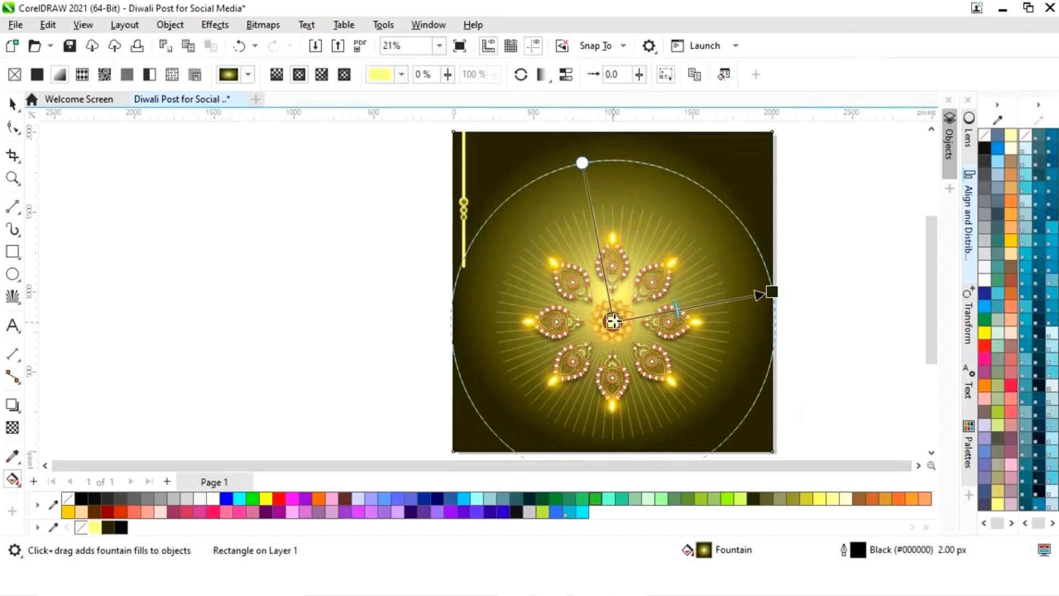
pyautogui.click(614, 322)
pyautogui.moveTo(772, 292); pyautogui.dragTo(772, 319)
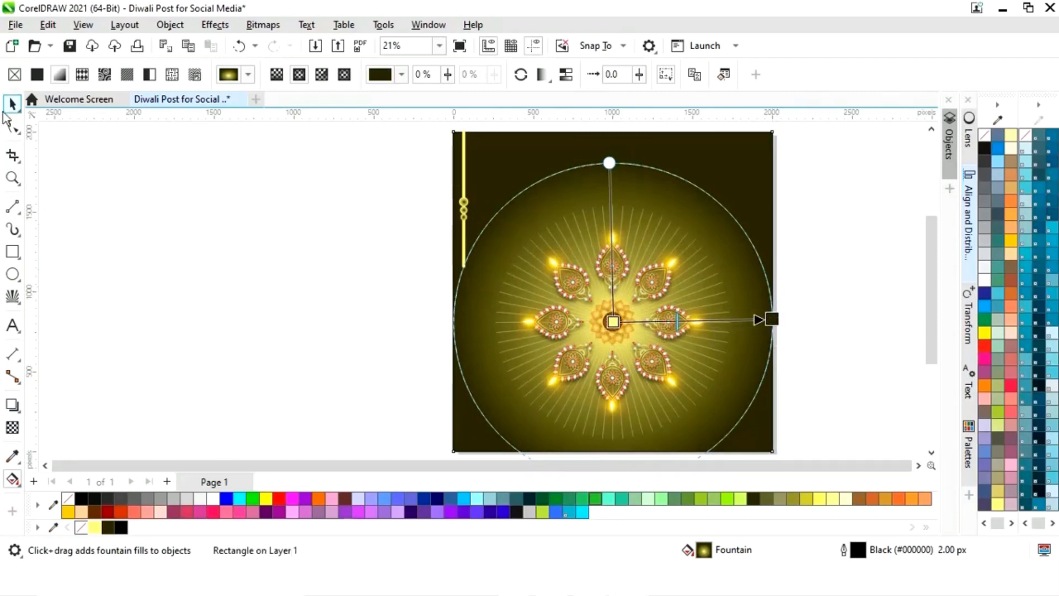
pyautogui.press('Escape')
pyautogui.press('space')
pyautogui.hotkey('shift', 'F4')
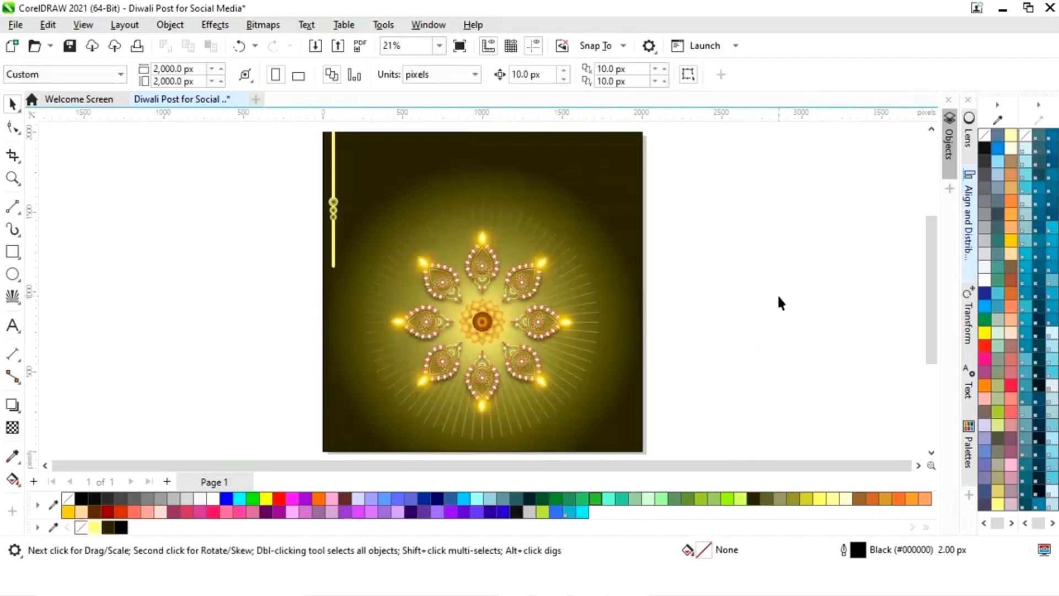
# Step: Enlarge the central mandala slightly and place a 1,457 px copy left of the page
pyautogui.click(525, 301)
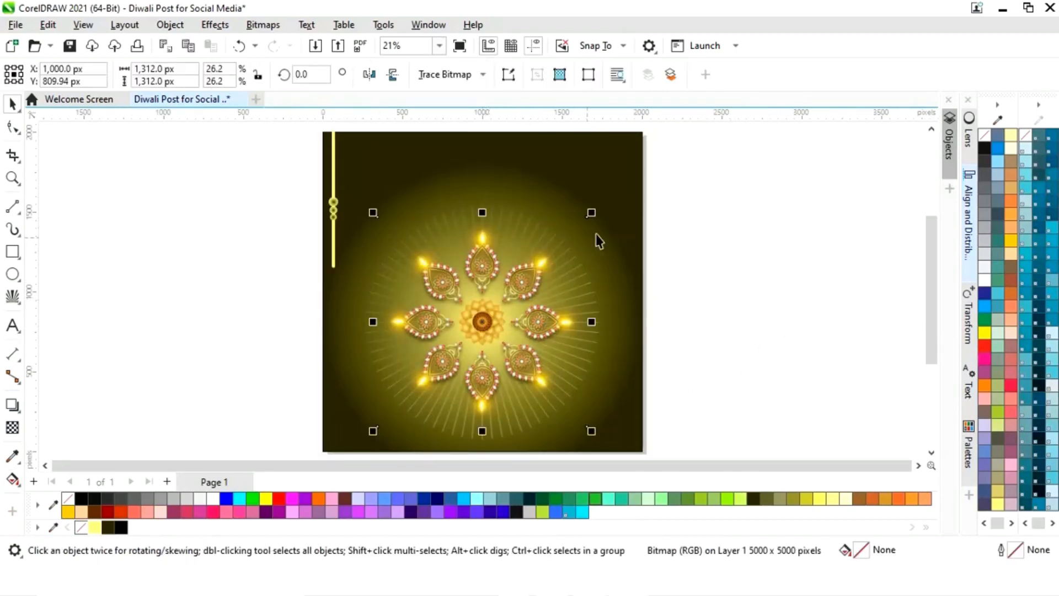
pyautogui.moveTo(594, 213); pyautogui.dragTo(619, 217)
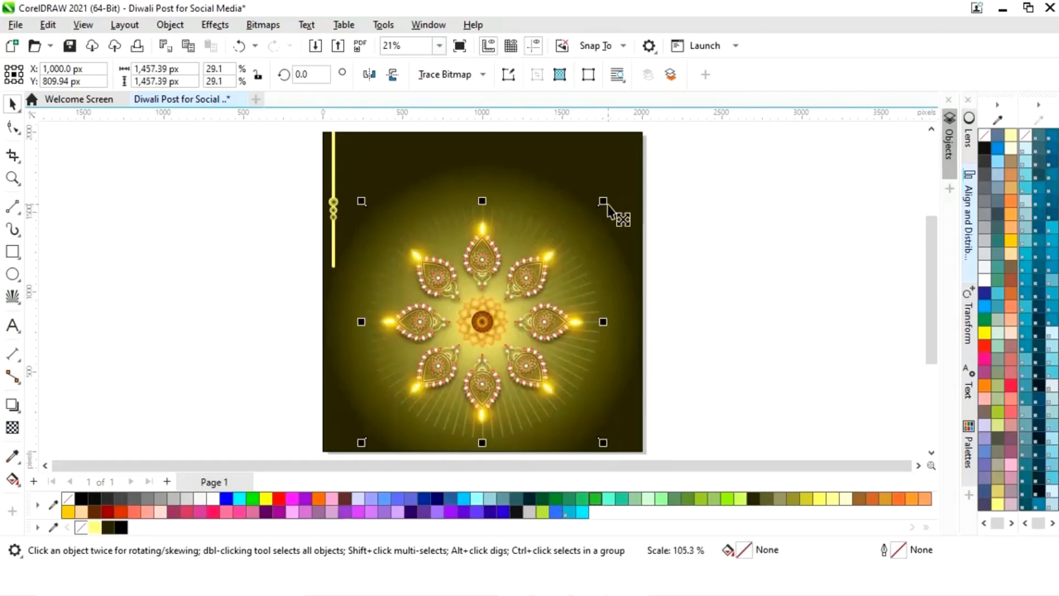
pyautogui.click(763, 239)
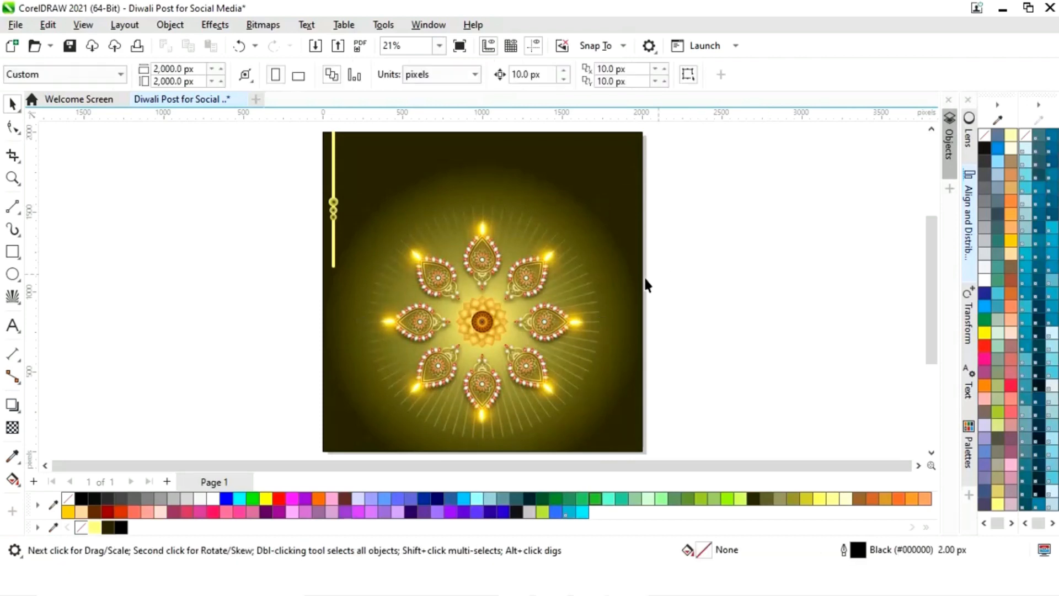
pyautogui.click(487, 331)
pyautogui.moveTo(484, 324); pyautogui.dragTo(177, 313)
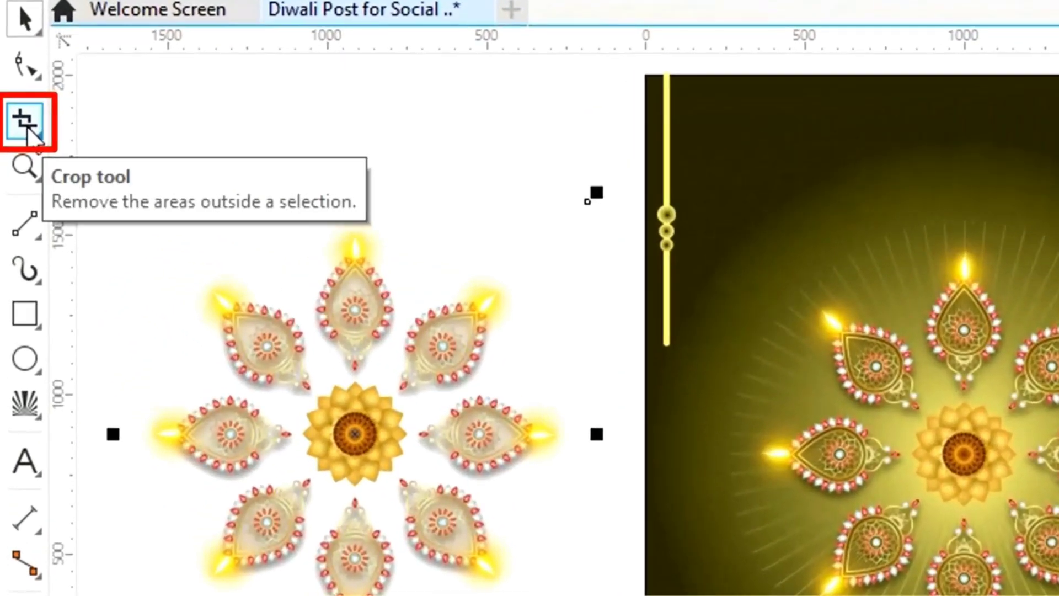
# Step: Crop the off-page mandala copy to its top diya lamp, 272 × 516 px
pyautogui.click(13, 156)
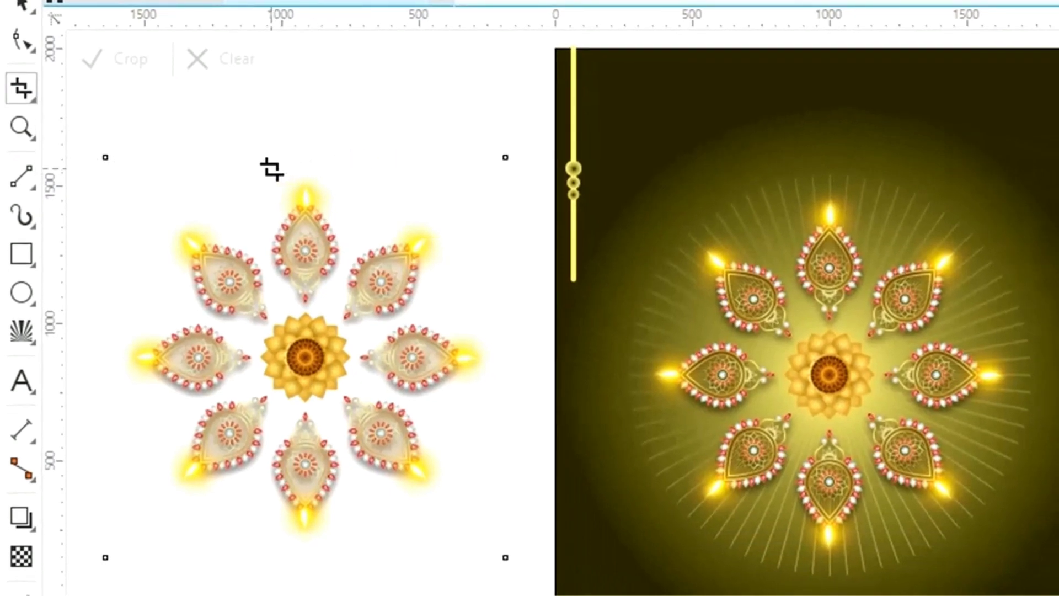
pyautogui.moveTo(263, 158); pyautogui.dragTo(344, 311)
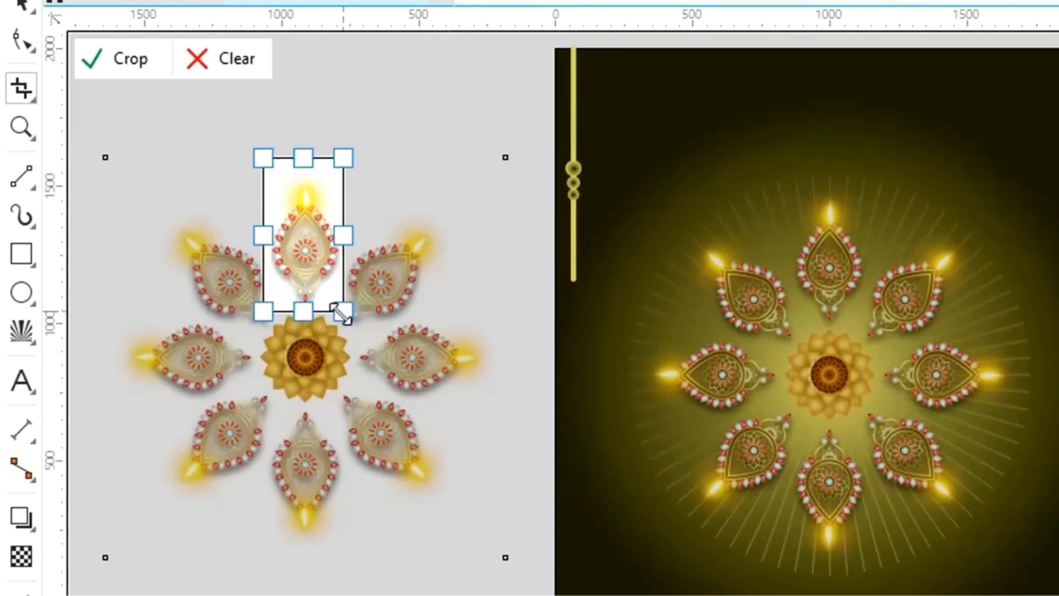
pyautogui.moveTo(267, 237); pyautogui.dragTo(269, 237)
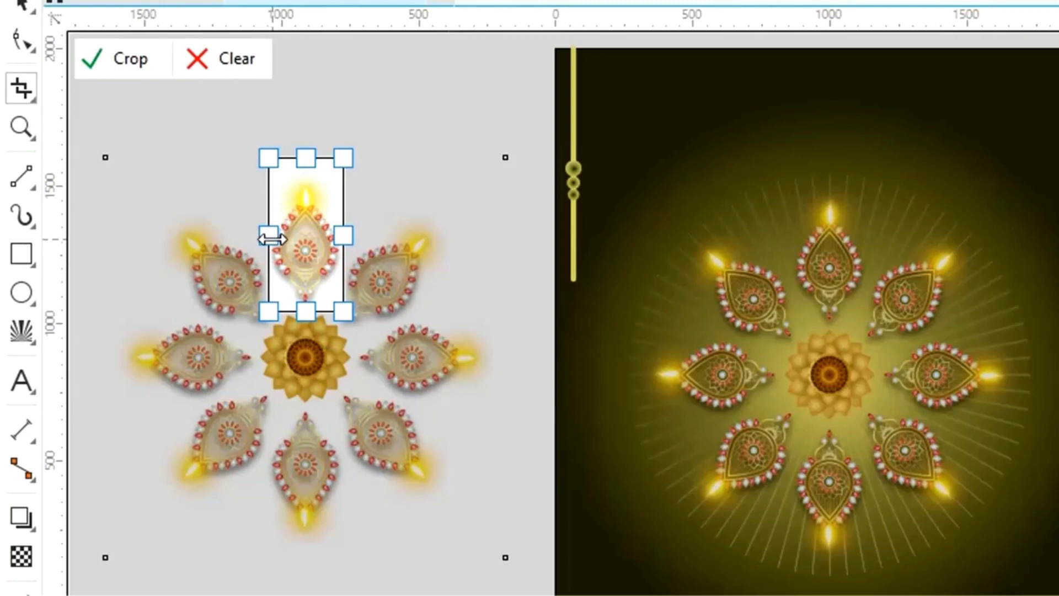
pyautogui.press('z')
pyautogui.moveTo(231, 119); pyautogui.dragTo(459, 391)
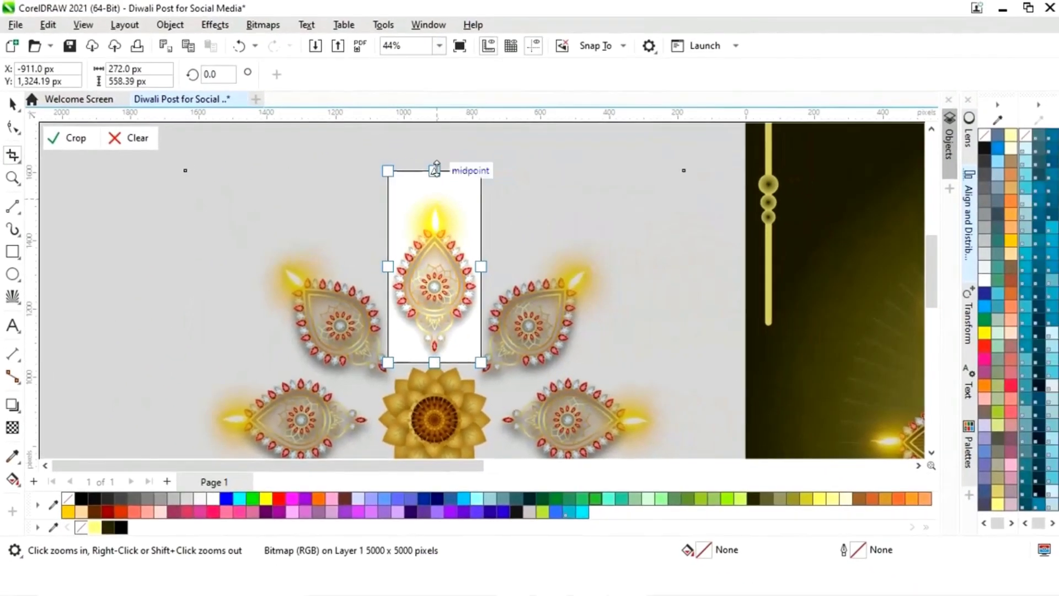
pyautogui.moveTo(436, 170); pyautogui.dragTo(436, 186)
pyautogui.rightClick(437, 192)
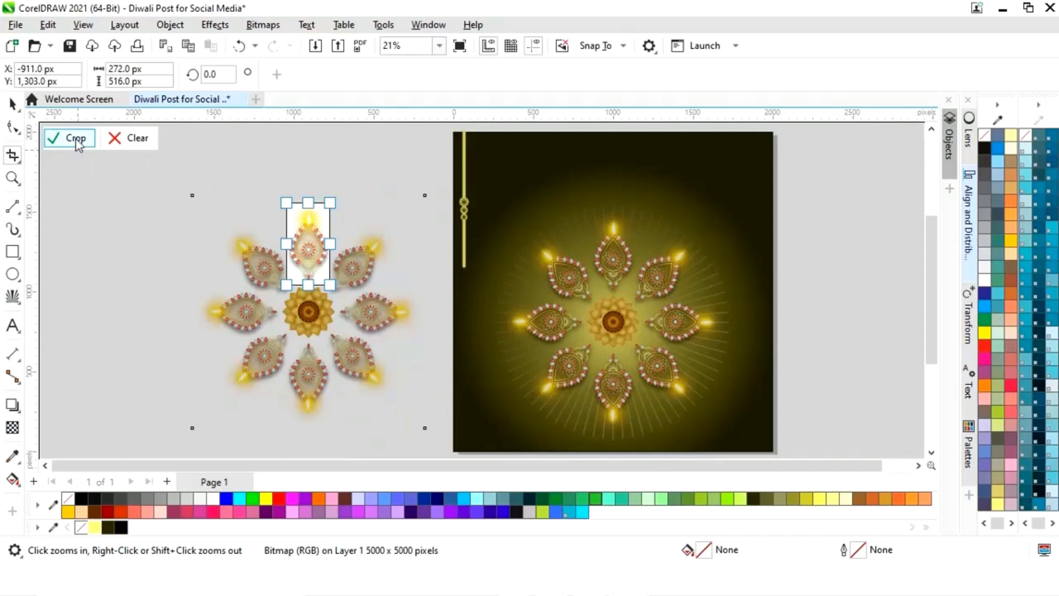
pyautogui.click(76, 138)
pyautogui.click(13, 104)
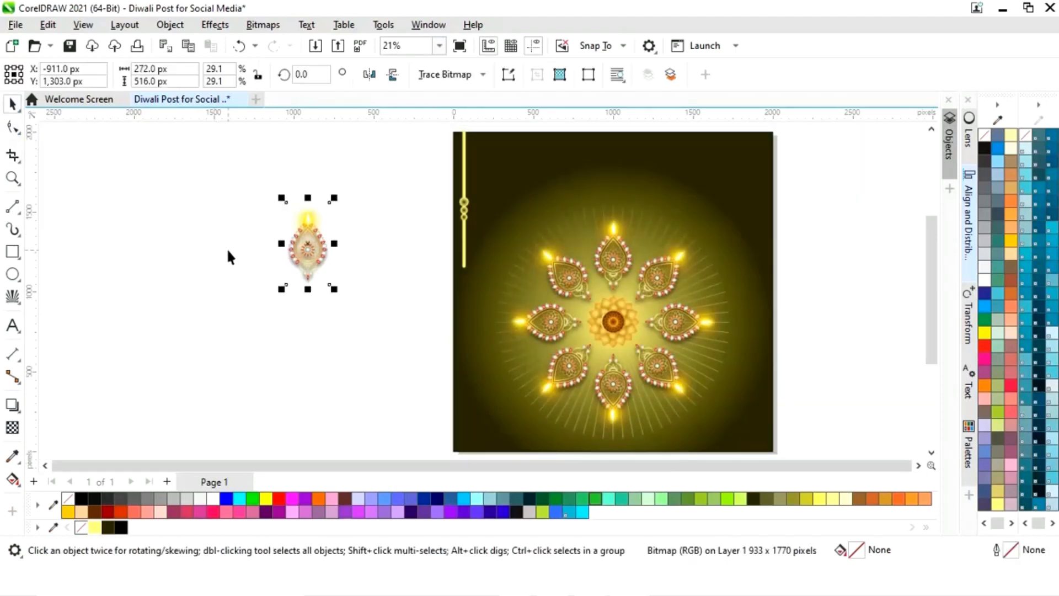
# Step: Flip the cropped diya upside down, shrink it to about two-fifths, and move it under the left gold line
pyautogui.moveTo(315, 253); pyautogui.dragTo(411, 263)
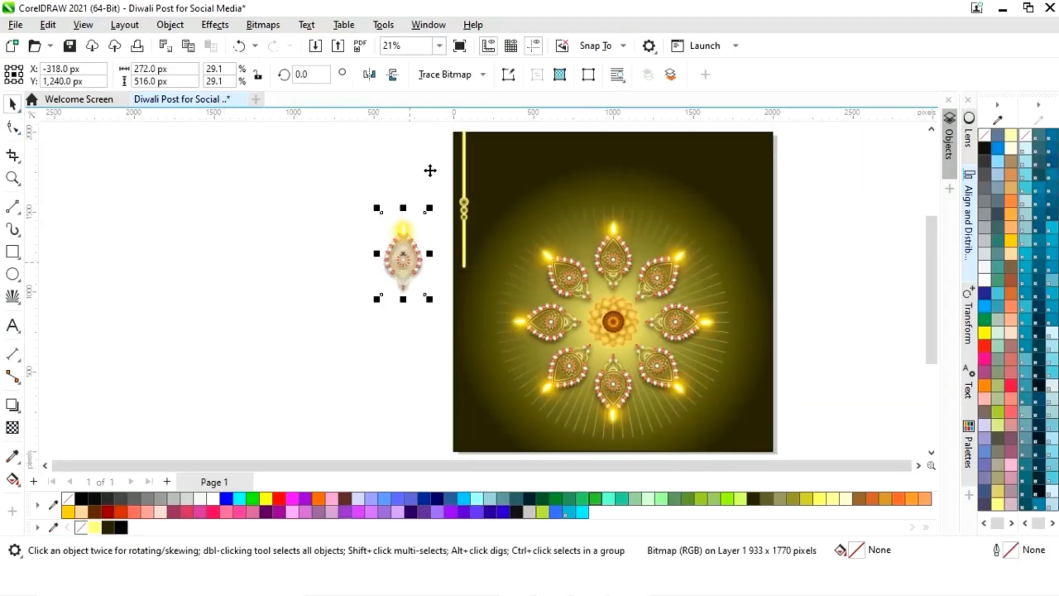
pyautogui.click(393, 75)
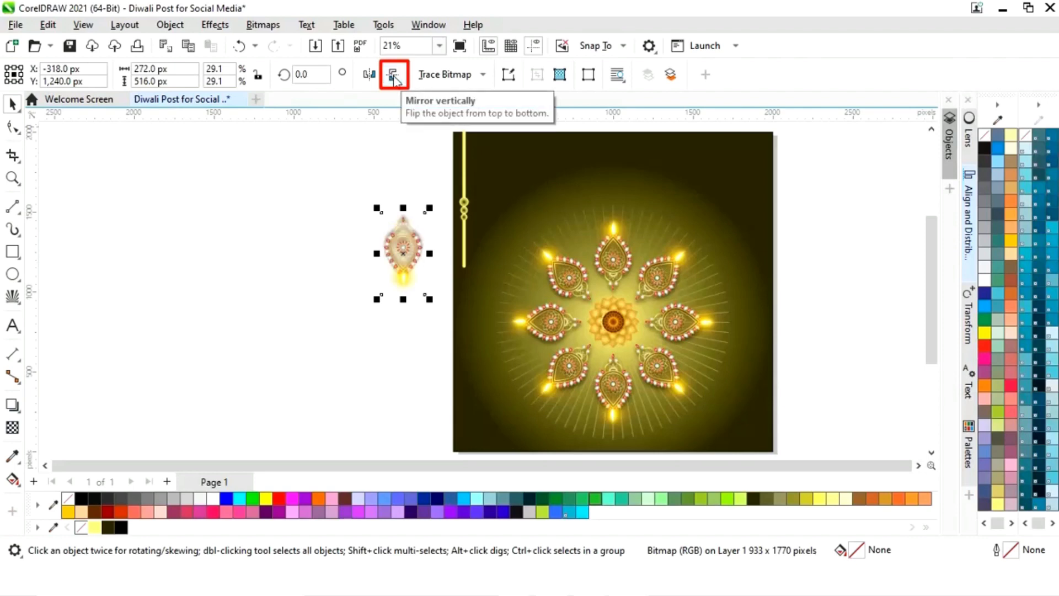
pyautogui.moveTo(429, 208); pyautogui.dragTo(420, 233)
pyautogui.press('z')
pyautogui.moveTo(346, 177); pyautogui.dragTo(542, 333)
pyautogui.moveTo(390, 280); pyautogui.dragTo(531, 333)
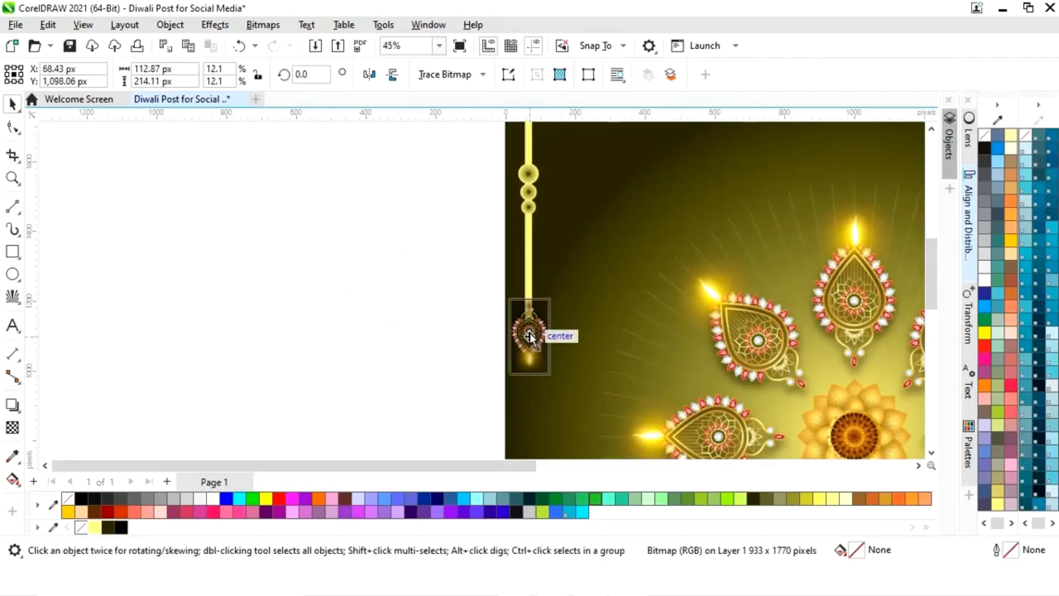
# Step: Centre the hanging diya horizontally on the gold line
pyautogui.keyDown('shift'); pyautogui.click(528, 255); pyautogui.keyUp('shift')
pyautogui.click(965, 246)
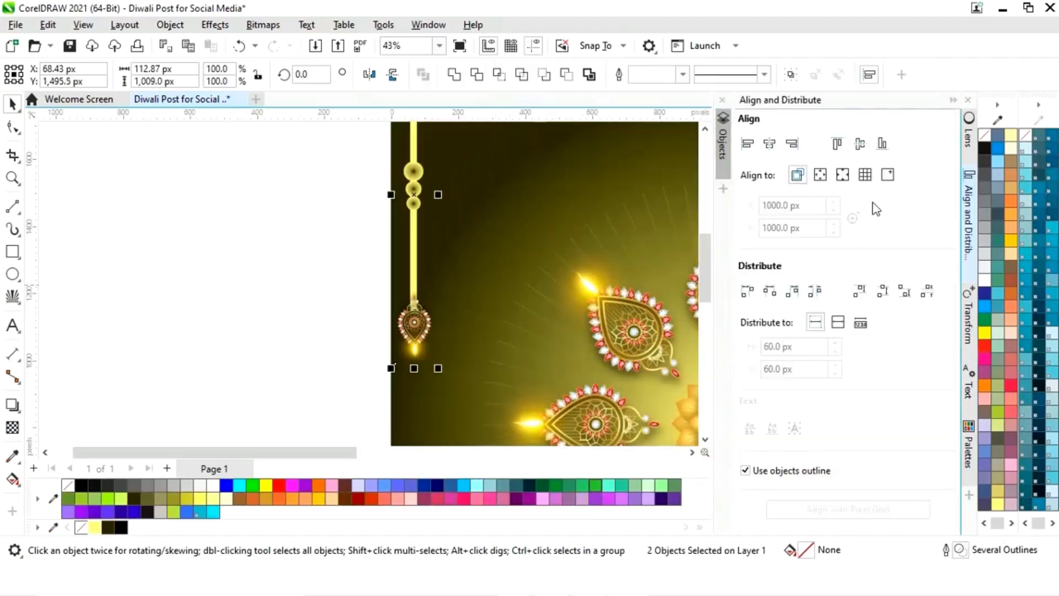
pyautogui.click(773, 151)
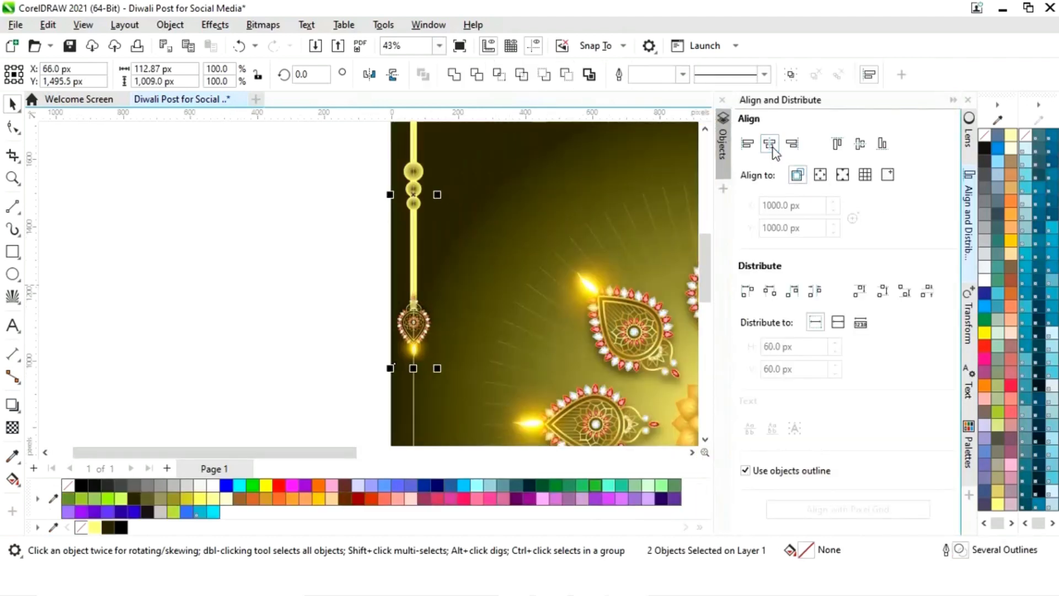
pyautogui.click(953, 101)
pyautogui.click(448, 301)
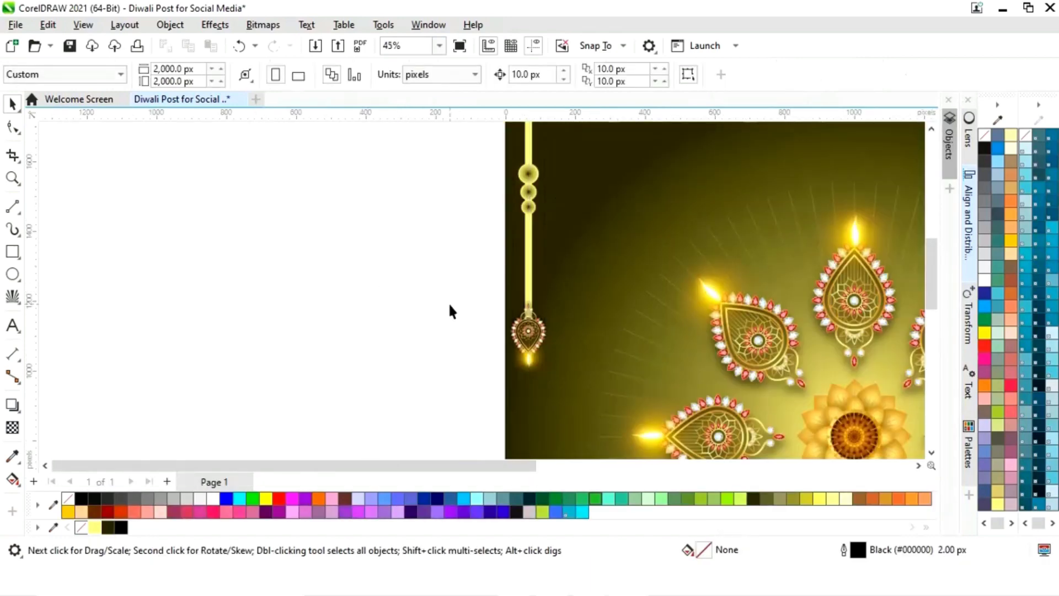
pyautogui.hotkey('shift', 'F4')
# Step: Group the five parts of the hanging lamp
pyautogui.moveTo(291, 315); pyautogui.dragTo(366, 160)
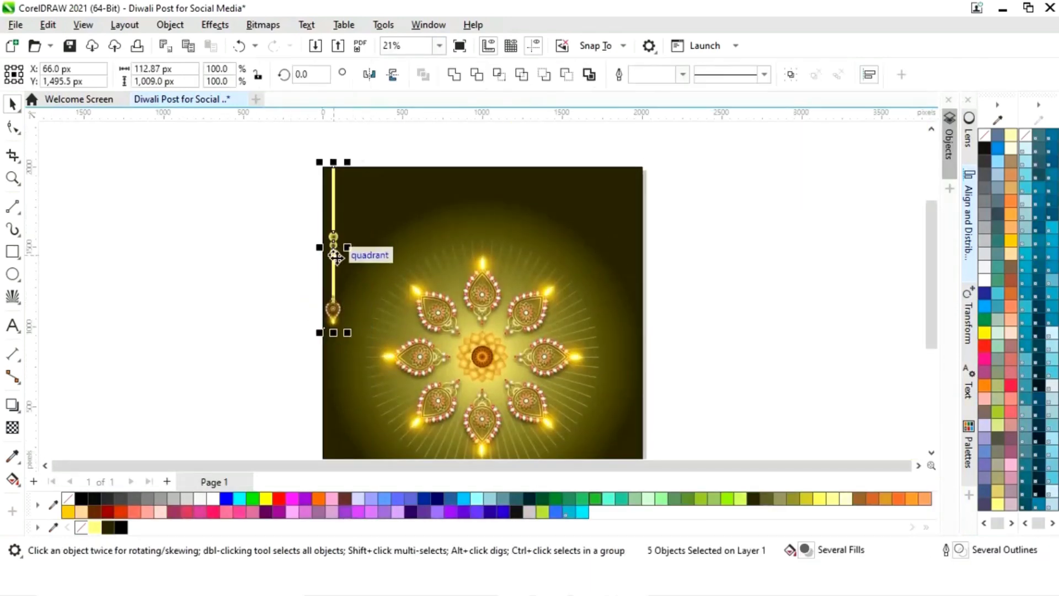
pyautogui.rightClick(333, 250)
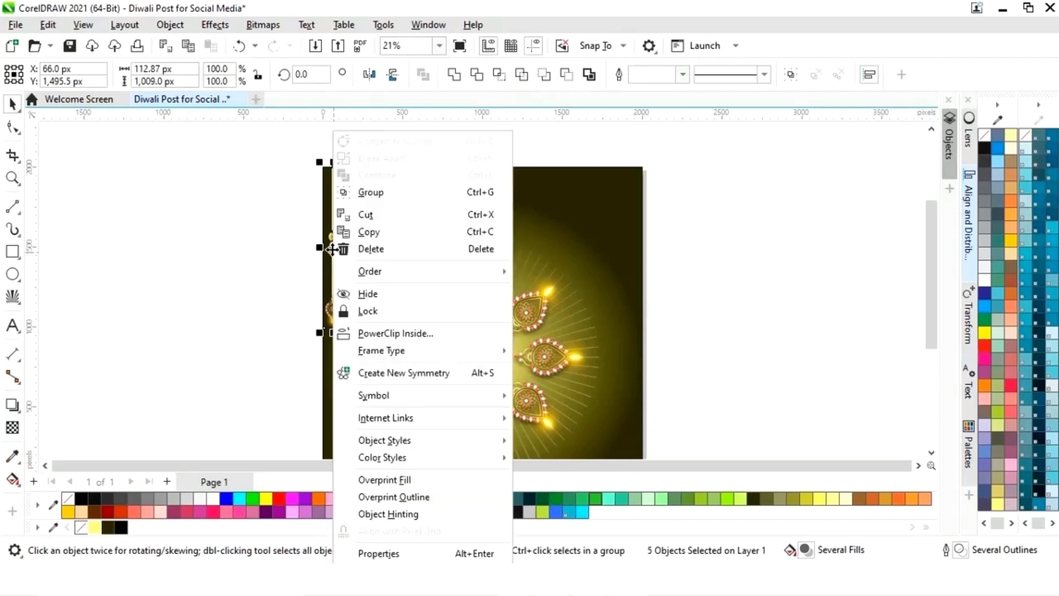
pyautogui.click(371, 193)
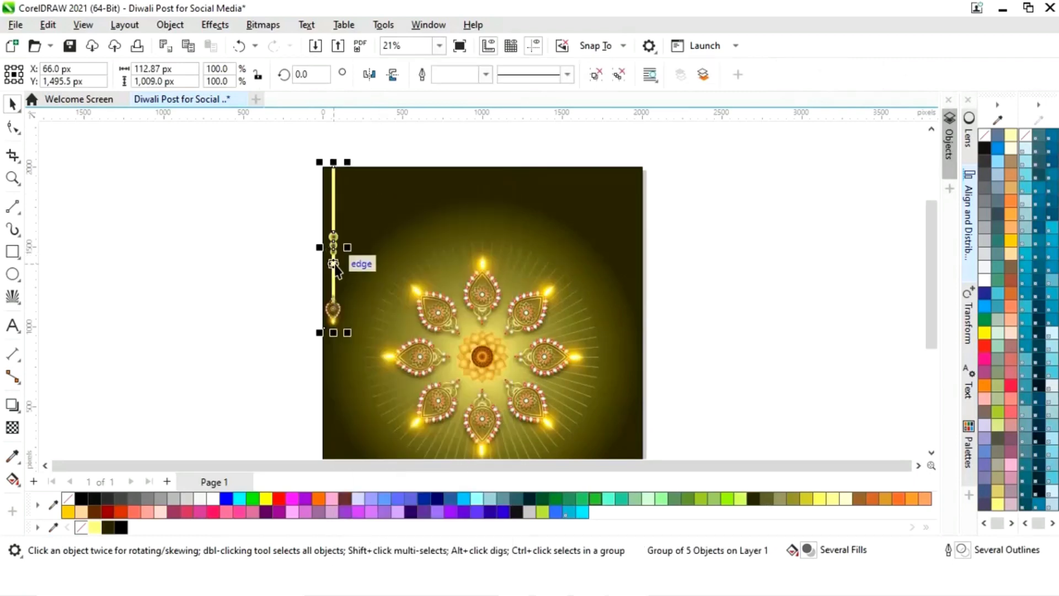
# Step: Add two copies of the hanging lamp to its right, each progressively shorter
pyautogui.moveTo(333, 251); pyautogui.dragTo(352, 249)
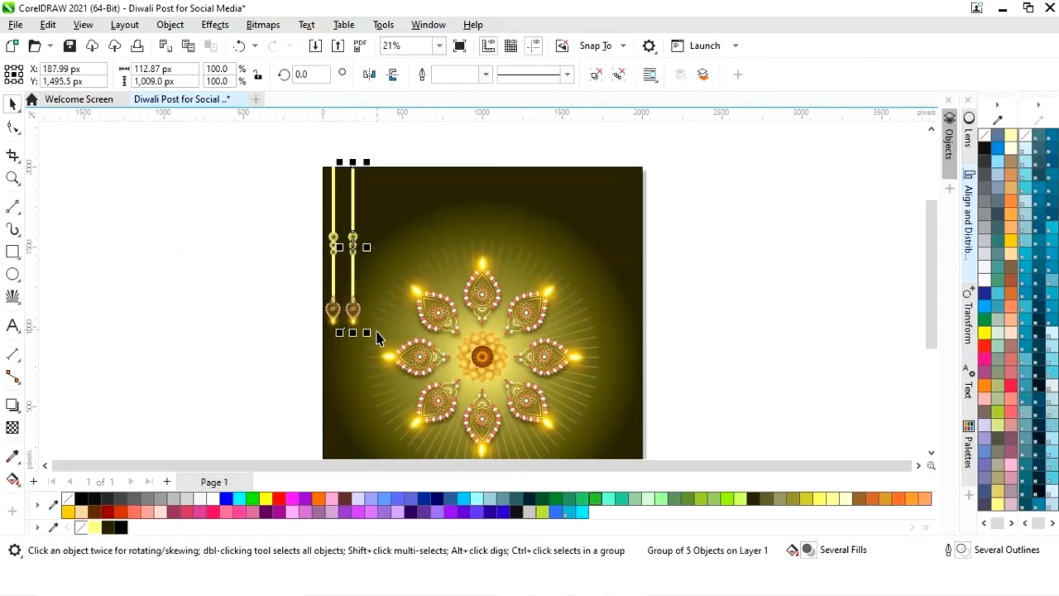
pyautogui.hotkey('ctrl', 'z')
pyautogui.moveTo(369, 336); pyautogui.dragTo(365, 313)
pyautogui.moveTo(366, 300); pyautogui.dragTo(364, 286)
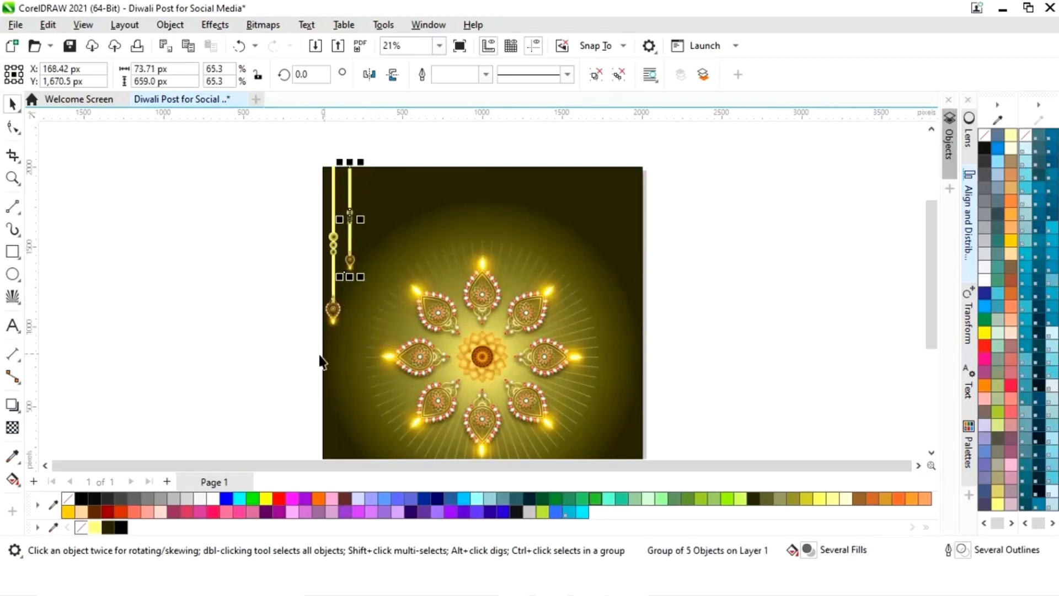
pyautogui.click(223, 335)
pyautogui.moveTo(353, 234)
pyautogui.mouseDown()
pyautogui.moveTo(349, 219)
pyautogui.moveTo(370, 227)
pyautogui.mouseUp()
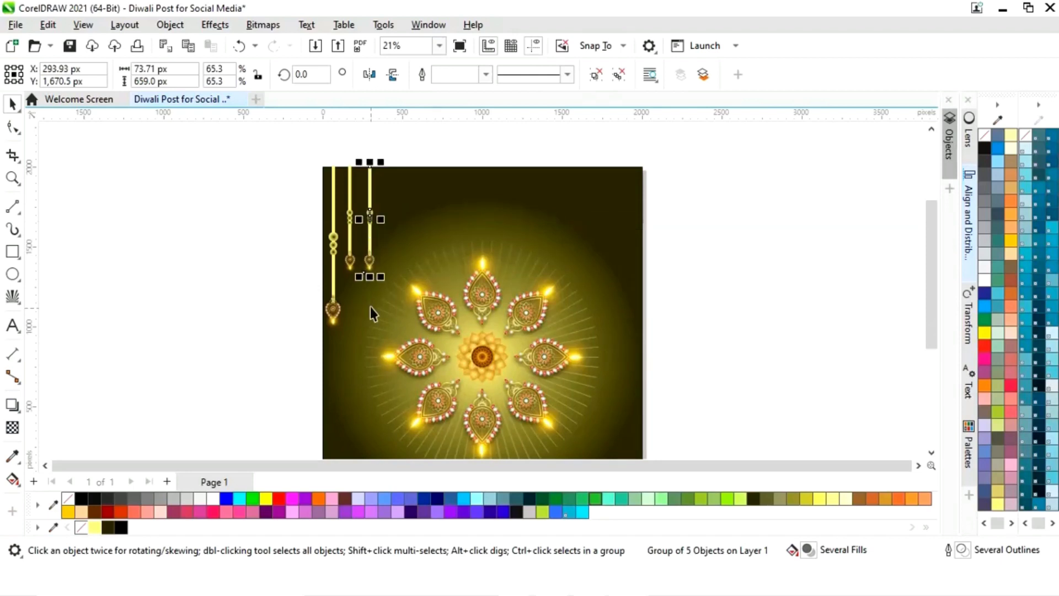
pyautogui.moveTo(378, 280); pyautogui.dragTo(382, 246)
pyautogui.click(239, 309)
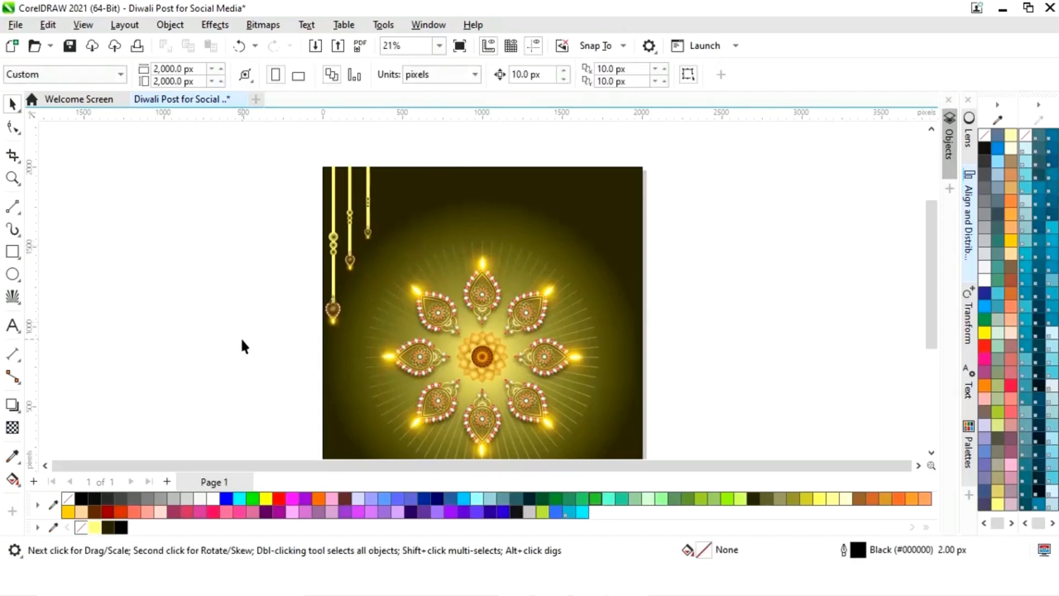
# Step: Copy the three hanging lamps to the page's top-right edge and mirror them horizontally
pyautogui.scroll(-1, 353, 329)
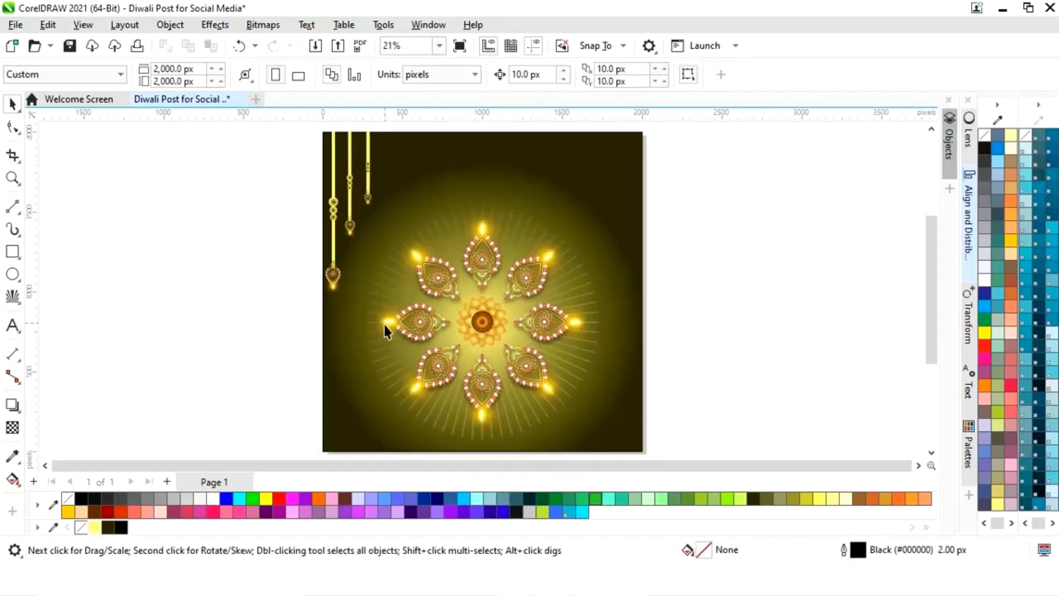
pyautogui.moveTo(283, 338); pyautogui.dragTo(393, 166)
pyautogui.scroll(1, 393, 138)
pyautogui.moveTo(350, 256); pyautogui.dragTo(611, 256)
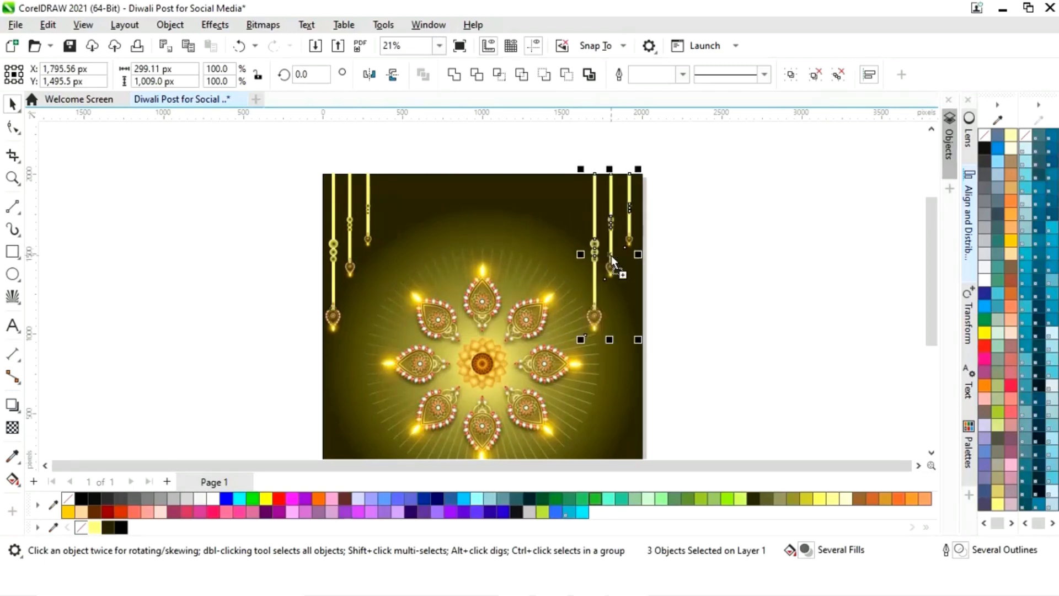
pyautogui.click(370, 80)
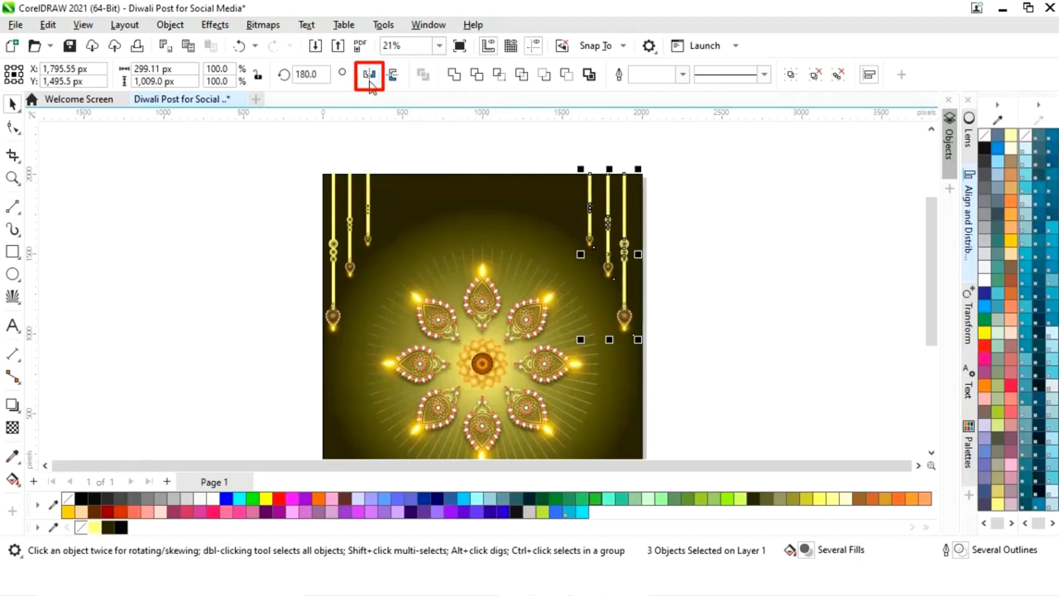
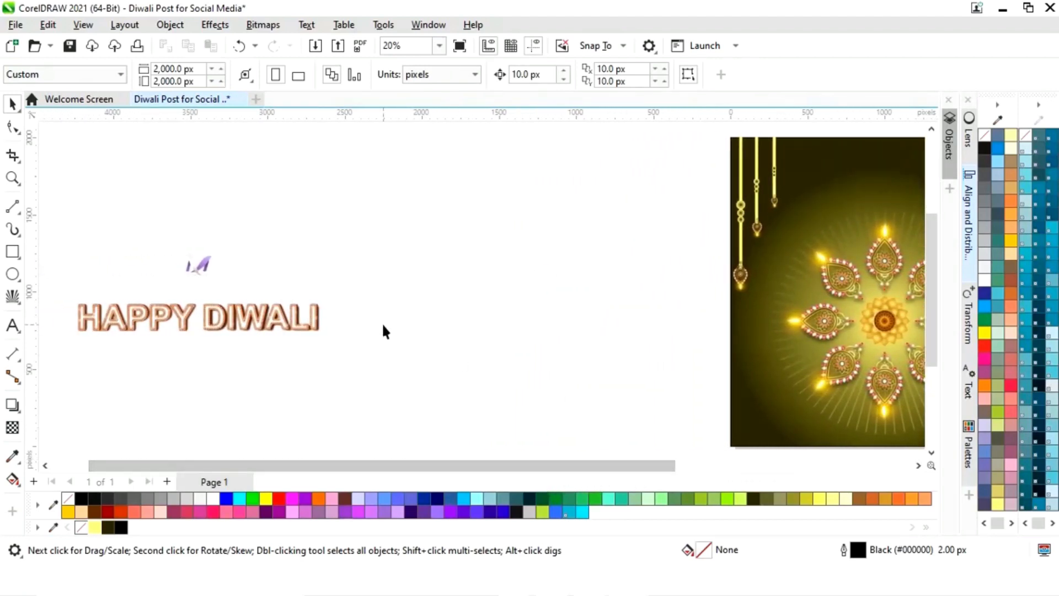
# Step: Move the logo onto the poster and bring the HAPPY DIWALI lettering closer to it
pyautogui.moveTo(199, 274); pyautogui.dragTo(859, 180)
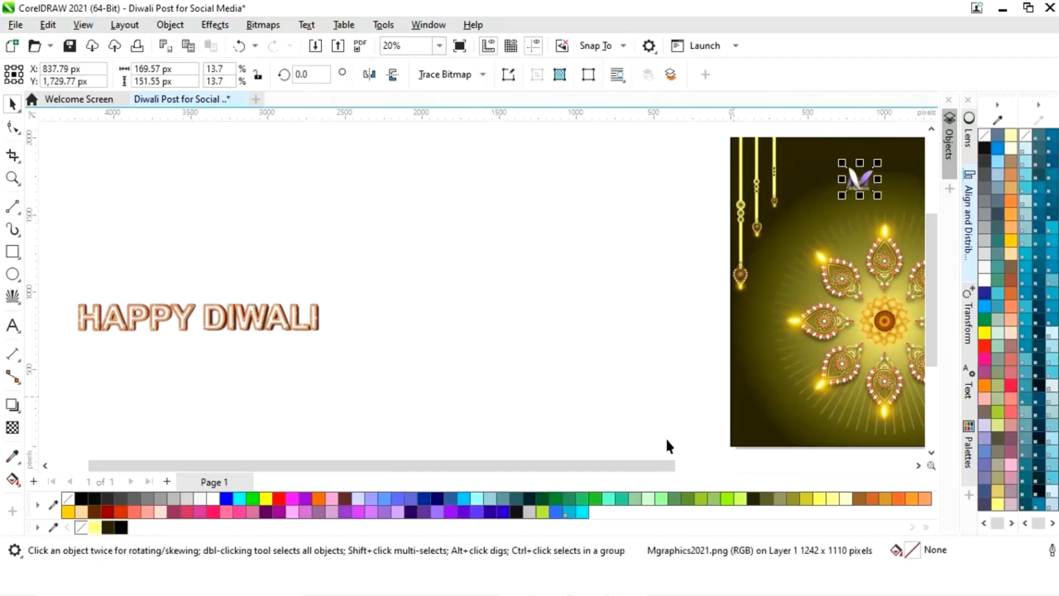
pyautogui.click(282, 319)
pyautogui.moveTo(281, 319); pyautogui.dragTo(679, 319)
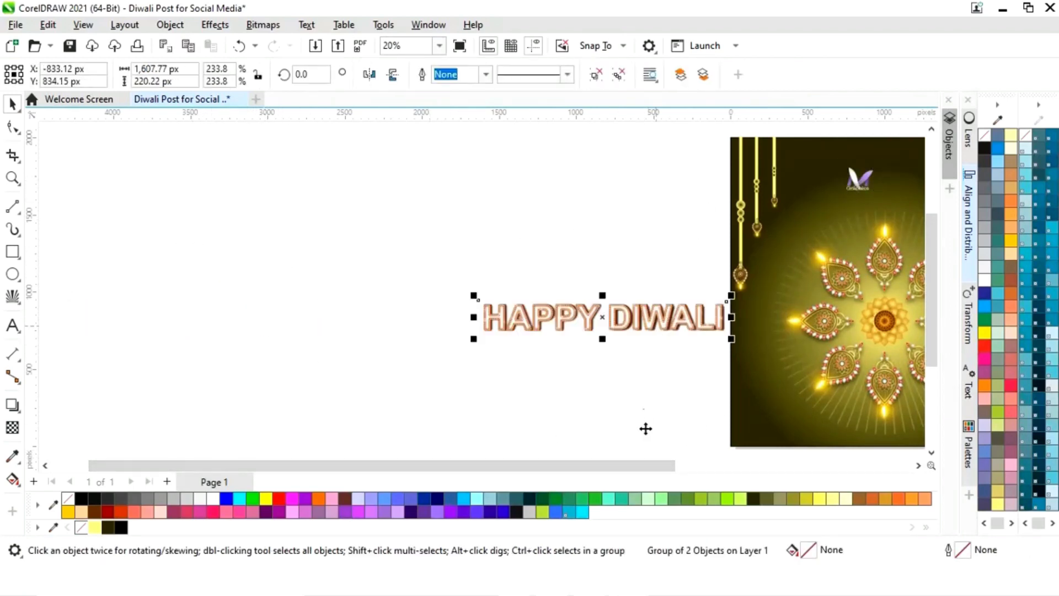
pyautogui.moveTo(646, 469); pyautogui.dragTo(693, 473)
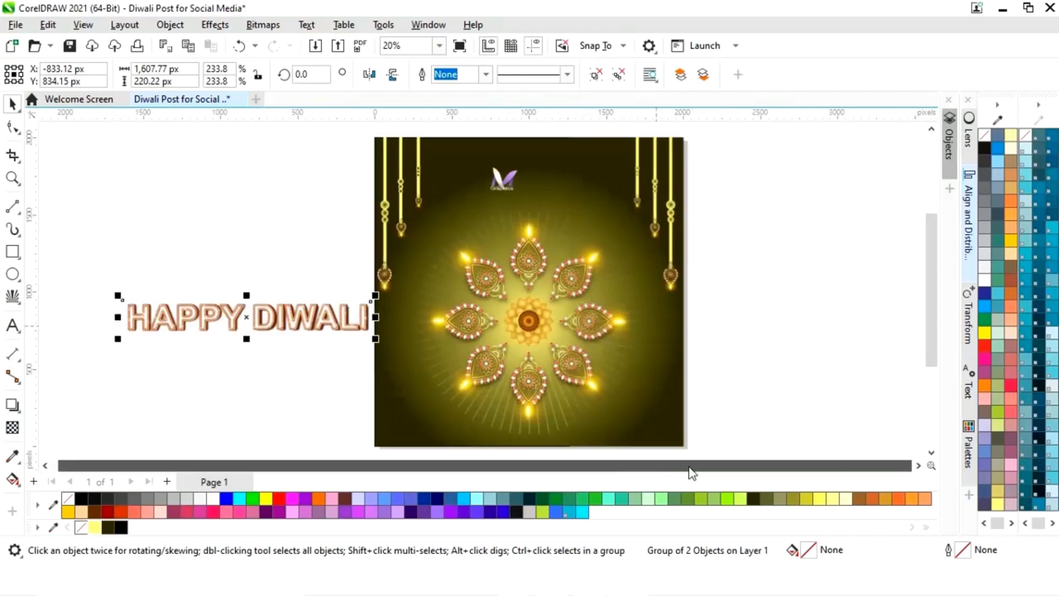
# Step: Position the logo at the poster's top centre, nudging it slightly up and right
pyautogui.click(501, 181)
pyautogui.moveTo(507, 188); pyautogui.dragTo(529, 160)
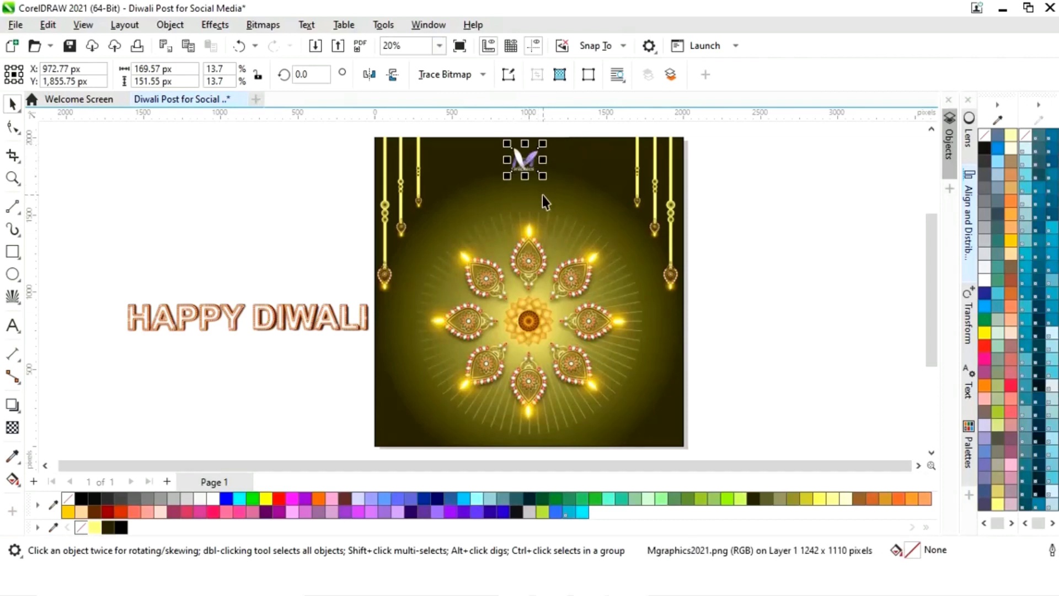
pyautogui.press('Up')
pyautogui.press('Up')
pyautogui.press('Right')
pyautogui.click(814, 192)
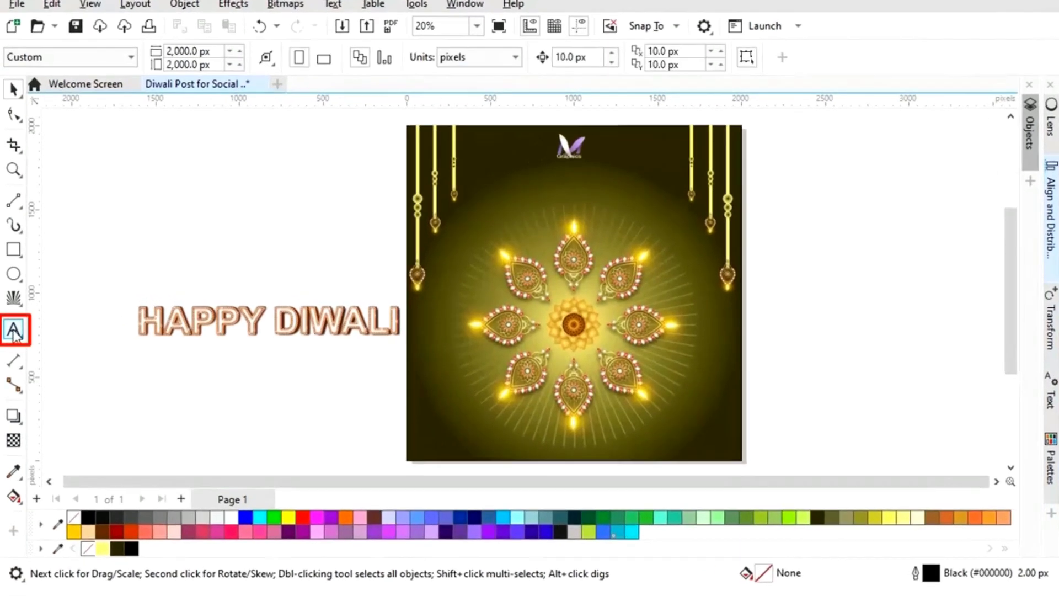
# Step: Add a WISHES YOU ALL text line and set it in Arno Pro
pyautogui.click(12, 326)
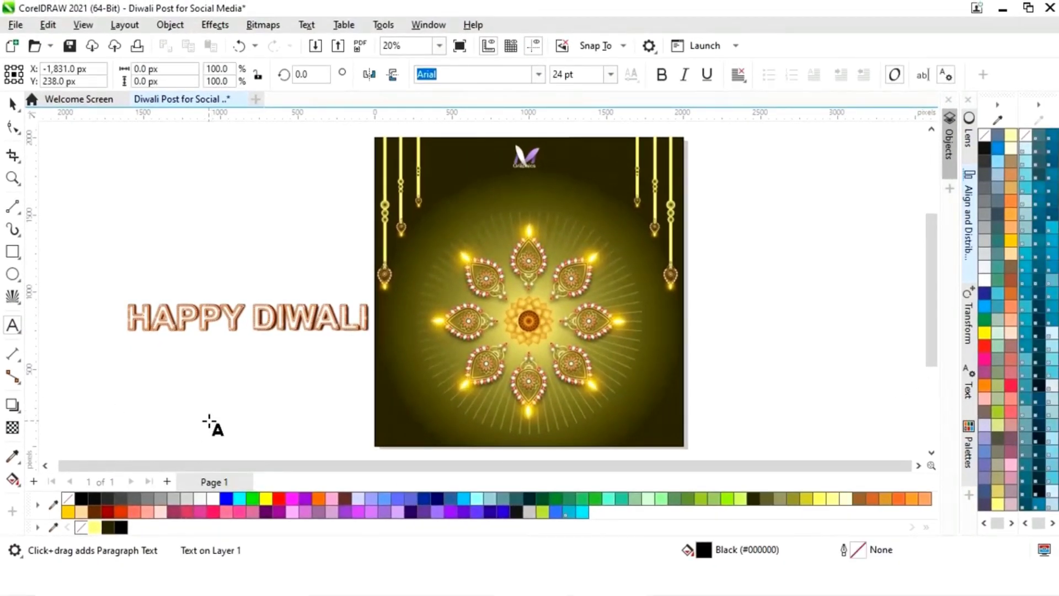
pyautogui.write('W')
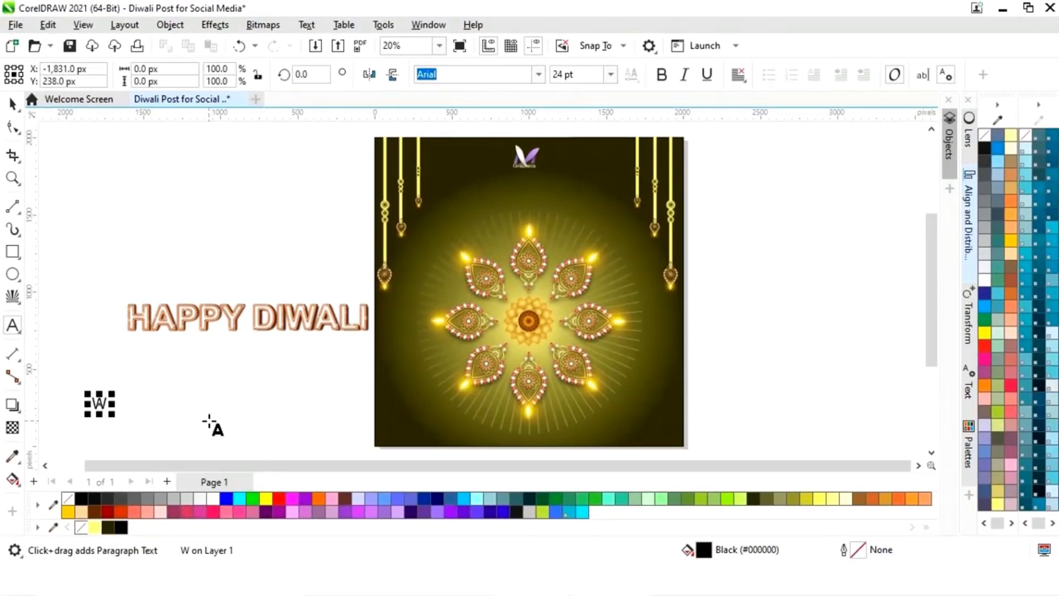
pyautogui.write('ISHES YOU ALL')
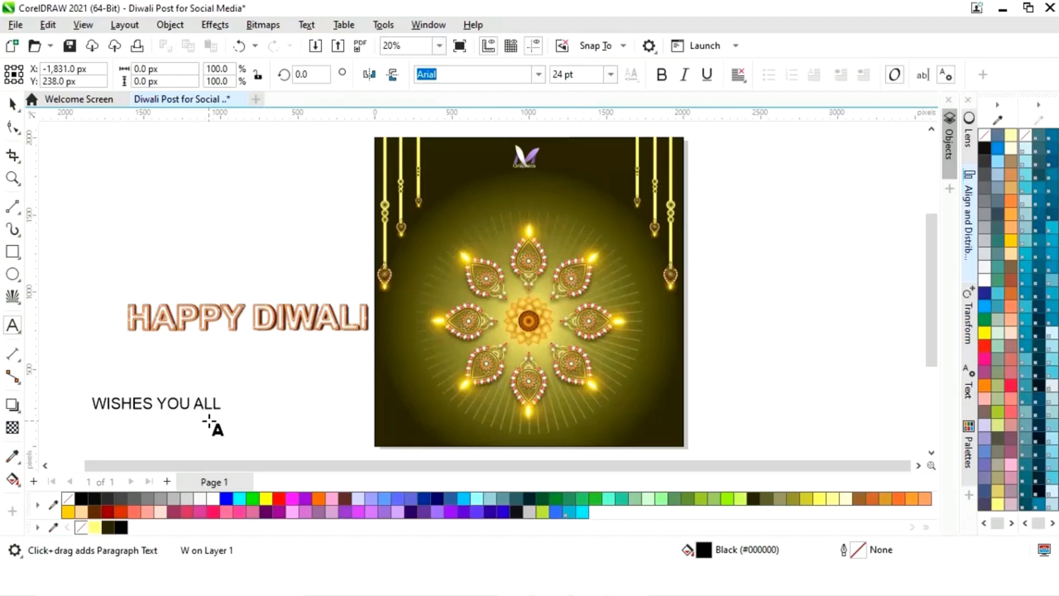
pyautogui.click(12, 103)
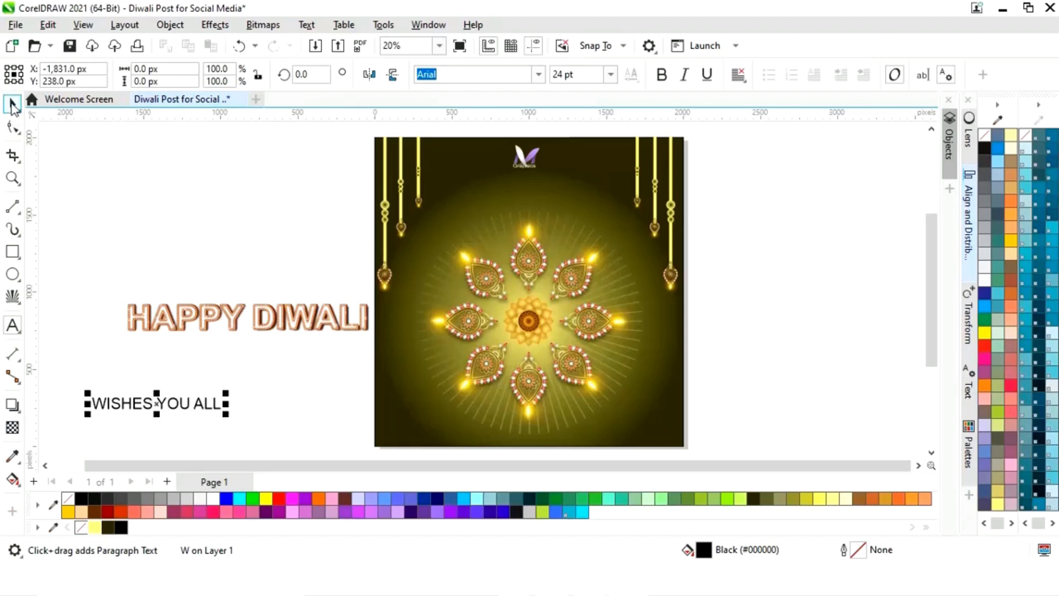
pyautogui.click(540, 77)
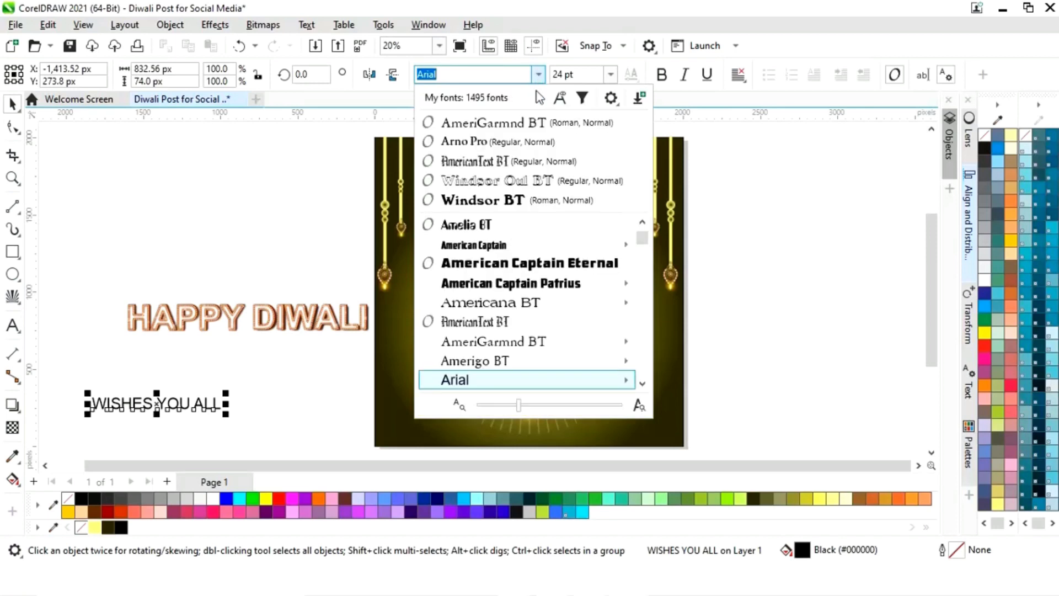
pyautogui.click(527, 145)
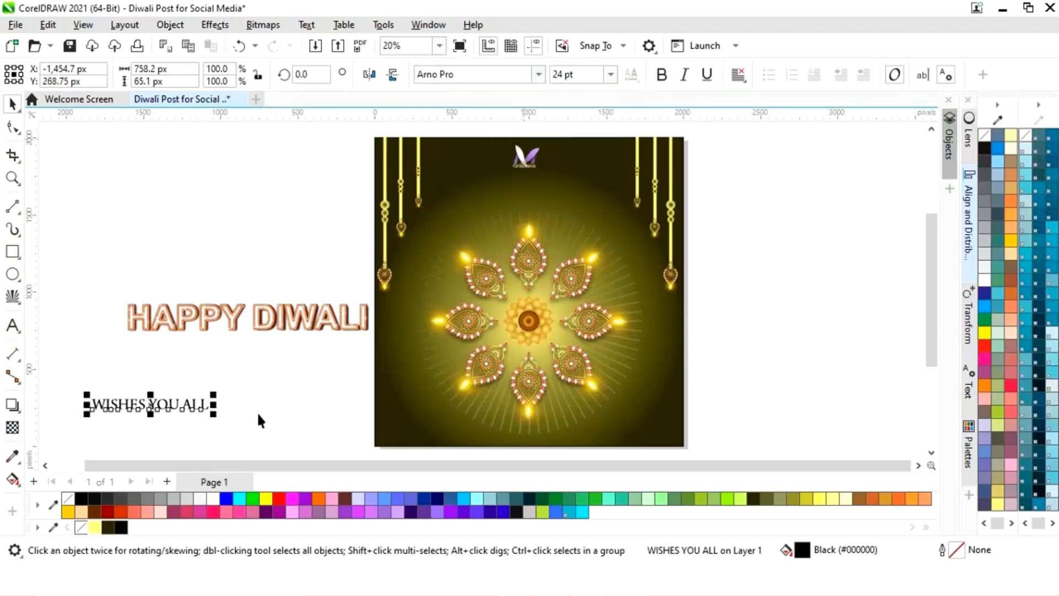
# Step: Enlarge WISHES YOU ALL, colour it light yellow, and place it just below the logo
pyautogui.moveTo(217, 402); pyautogui.dragTo(545, 204)
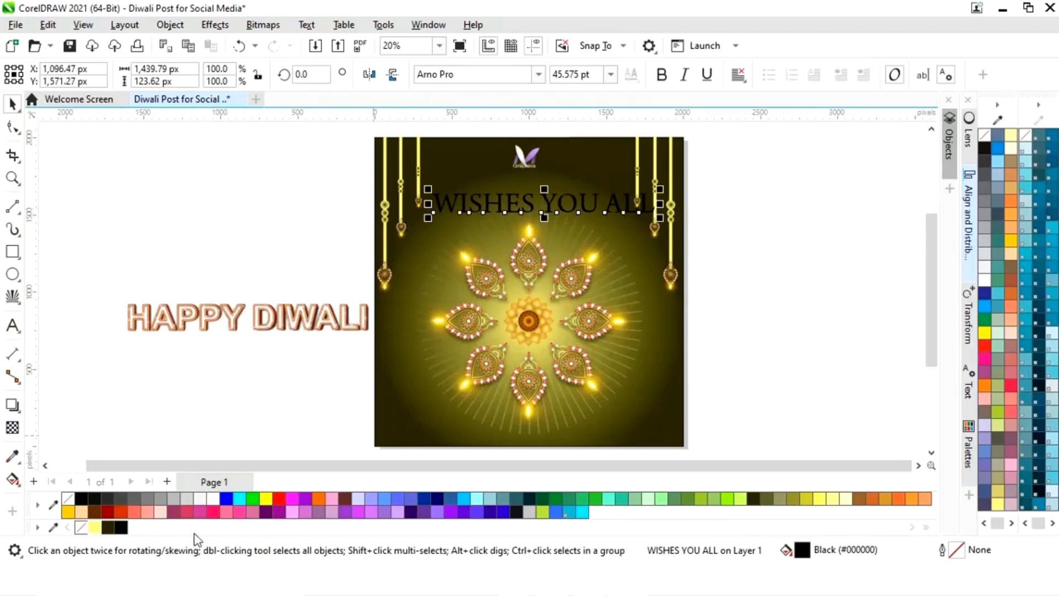
pyautogui.click(94, 527)
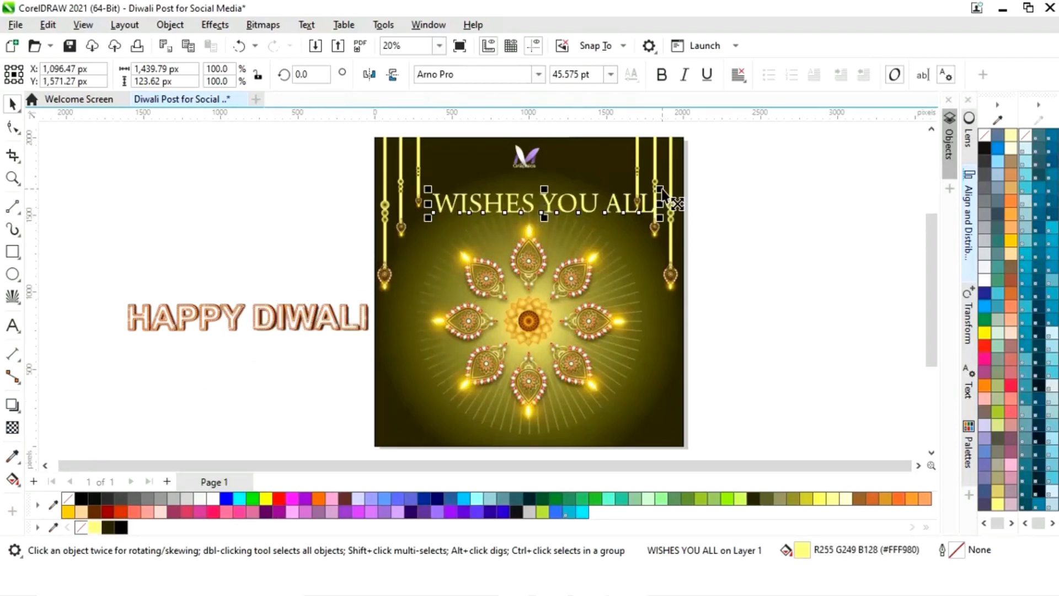
pyautogui.moveTo(660, 189)
pyautogui.mouseDown()
pyautogui.moveTo(643, 200)
pyautogui.moveTo(669, 205)
pyautogui.moveTo(664, 196)
pyautogui.mouseUp()
pyautogui.moveTo(518, 210); pyautogui.dragTo(512, 179)
pyautogui.press('z')
pyautogui.moveTo(441, 142); pyautogui.dragTo(580, 264)
pyautogui.hotkey('ctrl', 'z')
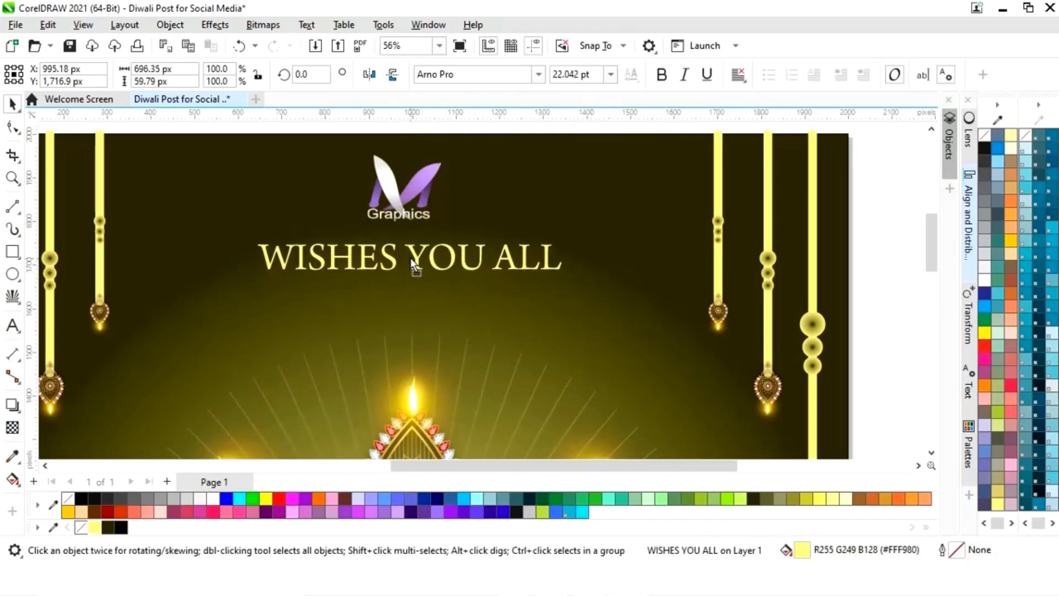
pyautogui.moveTo(404, 261); pyautogui.dragTo(405, 265)
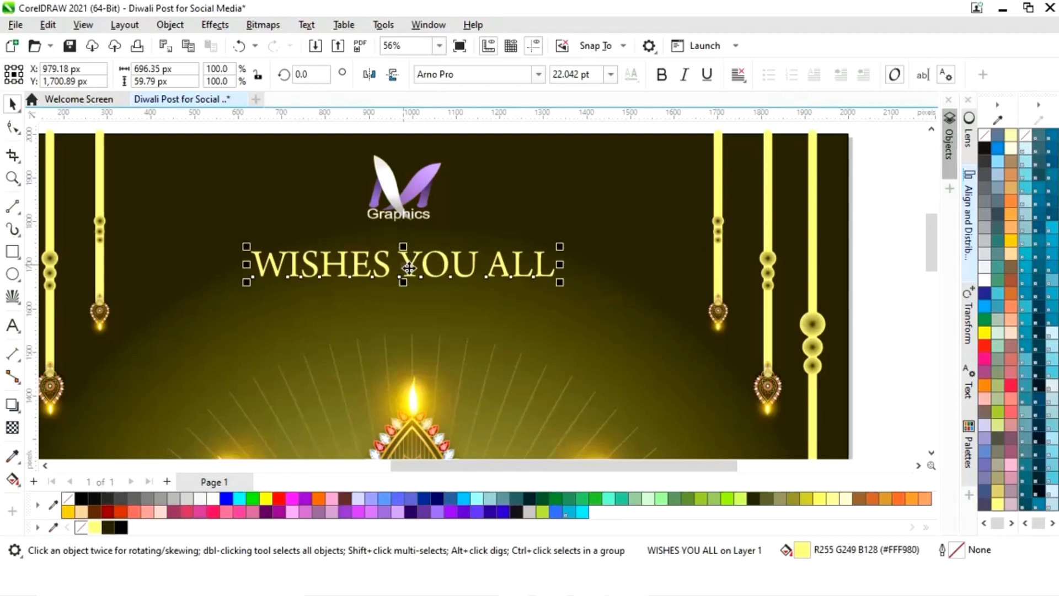
pyautogui.press('F4')
# Step: Move the HAPPY DIWALI lettering onto the poster and shrink it to fit
pyautogui.click(364, 317)
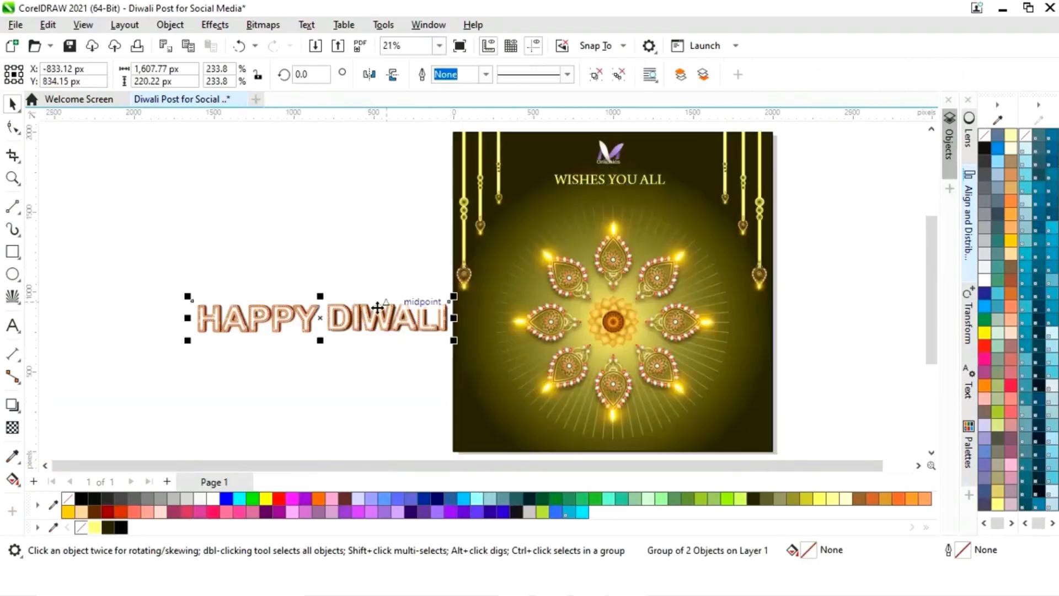
pyautogui.moveTo(369, 322); pyautogui.dragTo(643, 215)
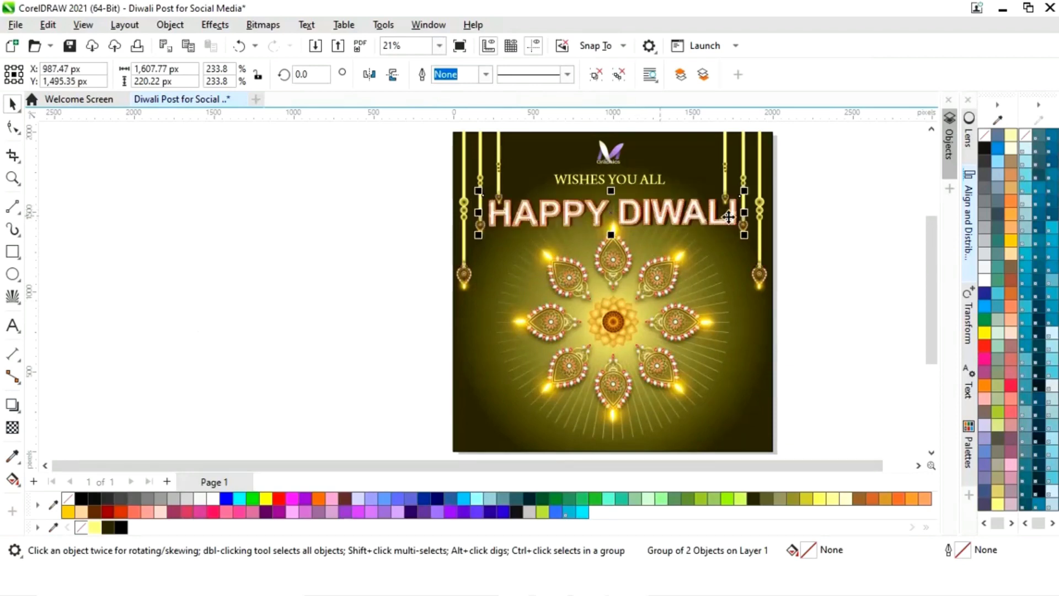
pyautogui.moveTo(753, 194); pyautogui.dragTo(727, 194)
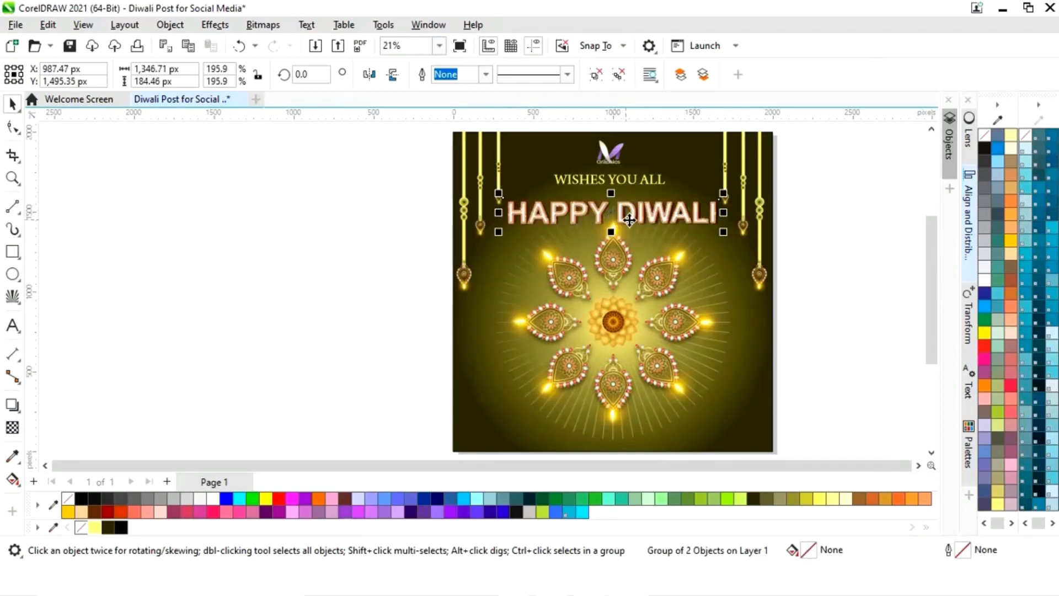
pyautogui.hotkey('shift', 'F4')
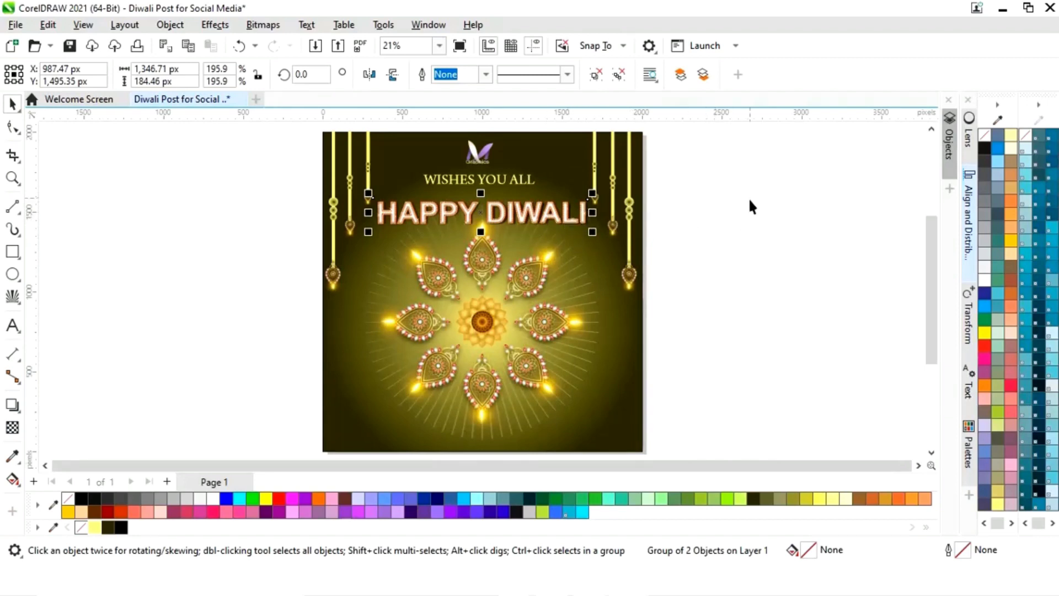
pyautogui.click(770, 183)
# Step: Centre HAPPY DIWALI horizontally and raise it slightly beneath WISHES YOU ALL
pyautogui.click(529, 217)
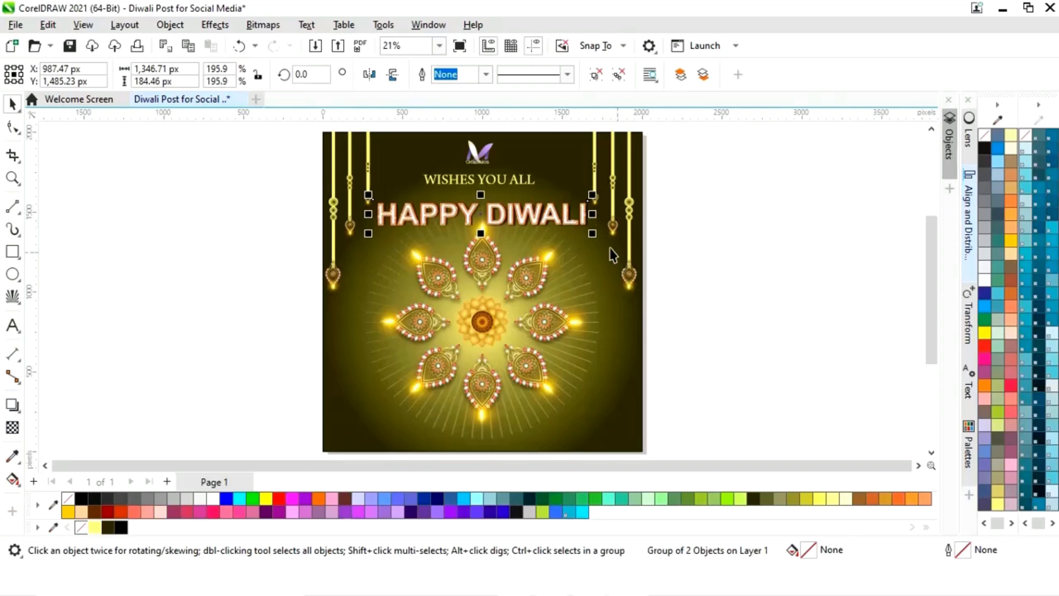
pyautogui.moveTo(497, 217); pyautogui.dragTo(497, 215)
pyautogui.press('z')
pyautogui.moveTo(650, 308); pyautogui.dragTo(353, 163)
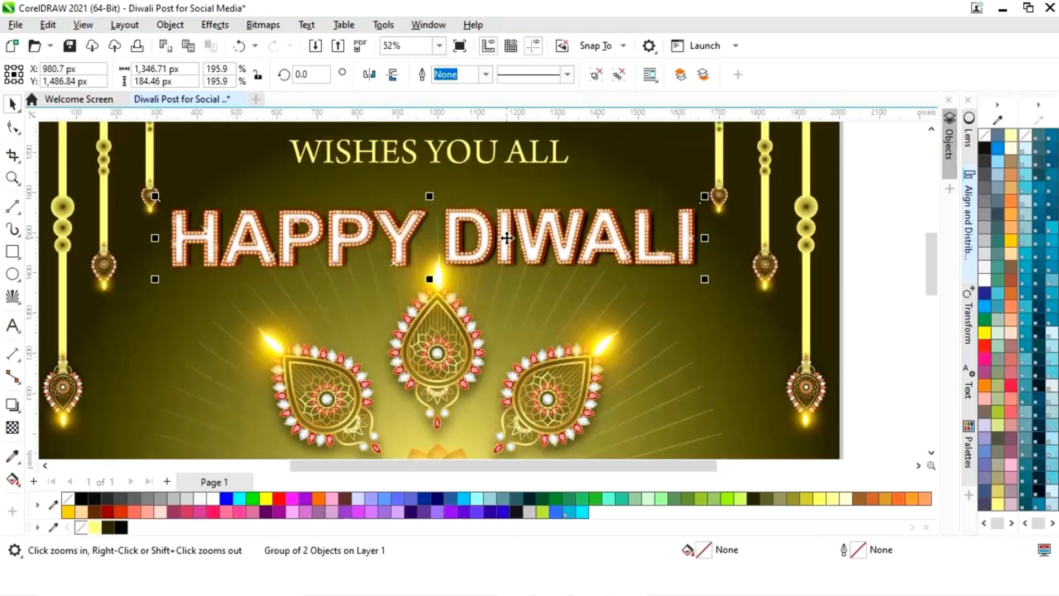
pyautogui.press('space')
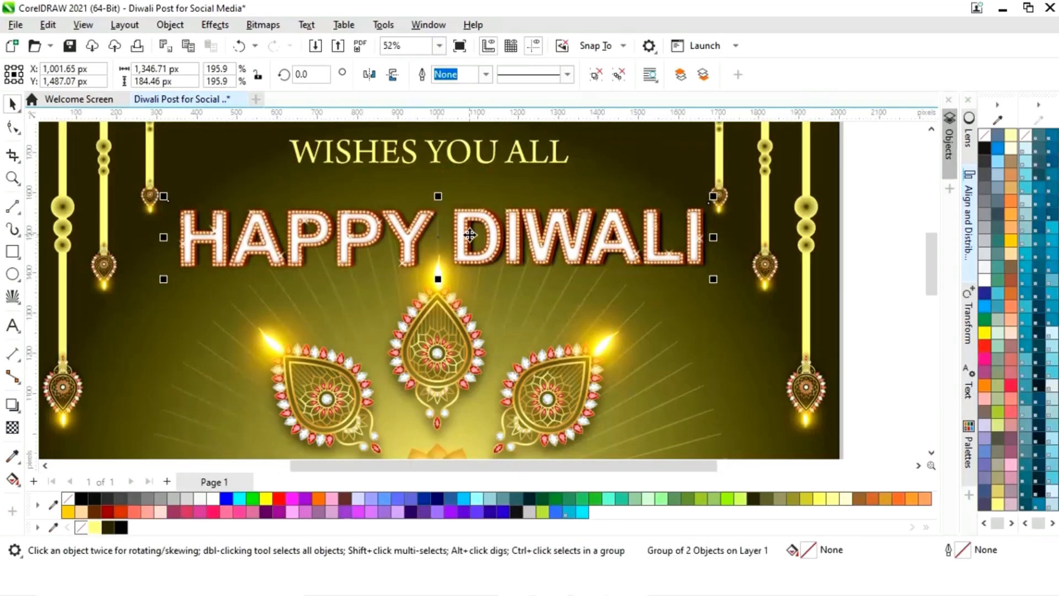
pyautogui.moveTo(470, 235); pyautogui.dragTo(460, 216)
pyautogui.hotkey('shift', 'F4')
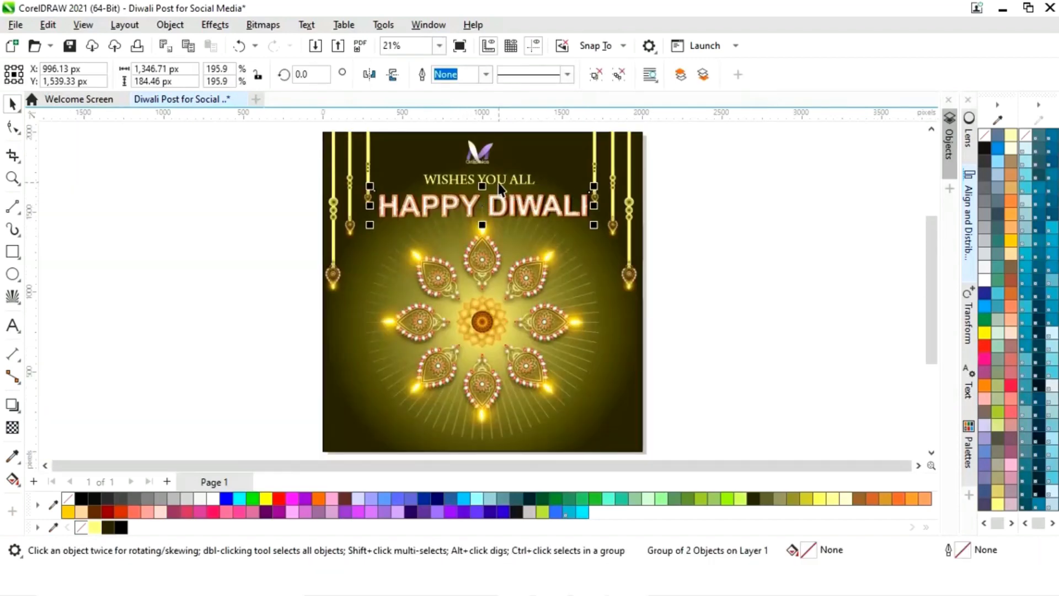
# Step: Select HAPPY DIWALI, WISHES YOU ALL and the logo, then align their centres with C
pyautogui.click(484, 156)
pyautogui.keyDown('shift'); pyautogui.click(567, 155); pyautogui.keyUp('shift')
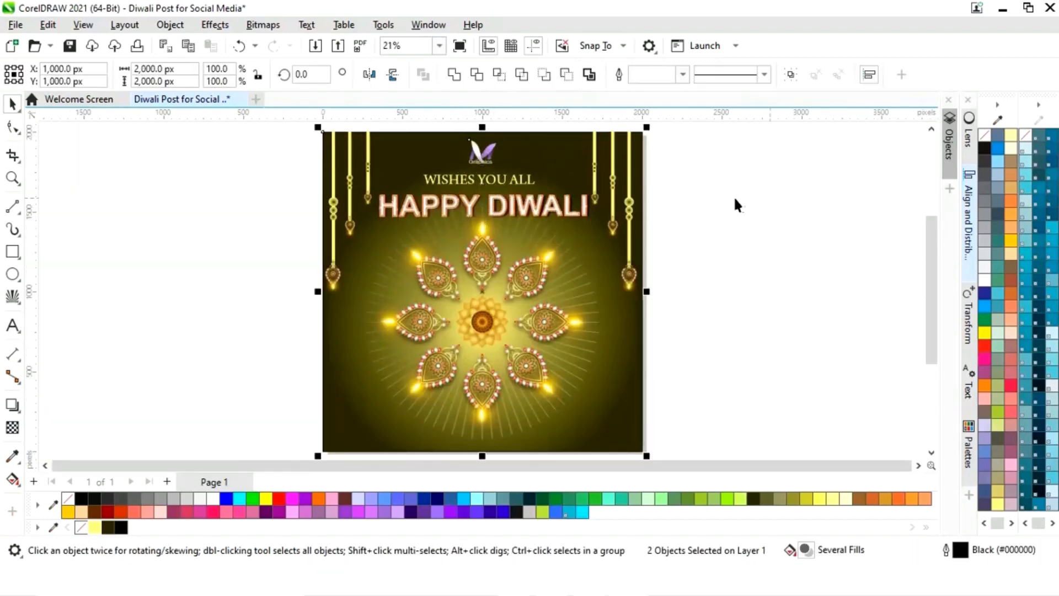
pyautogui.click(709, 204)
pyautogui.click(516, 207)
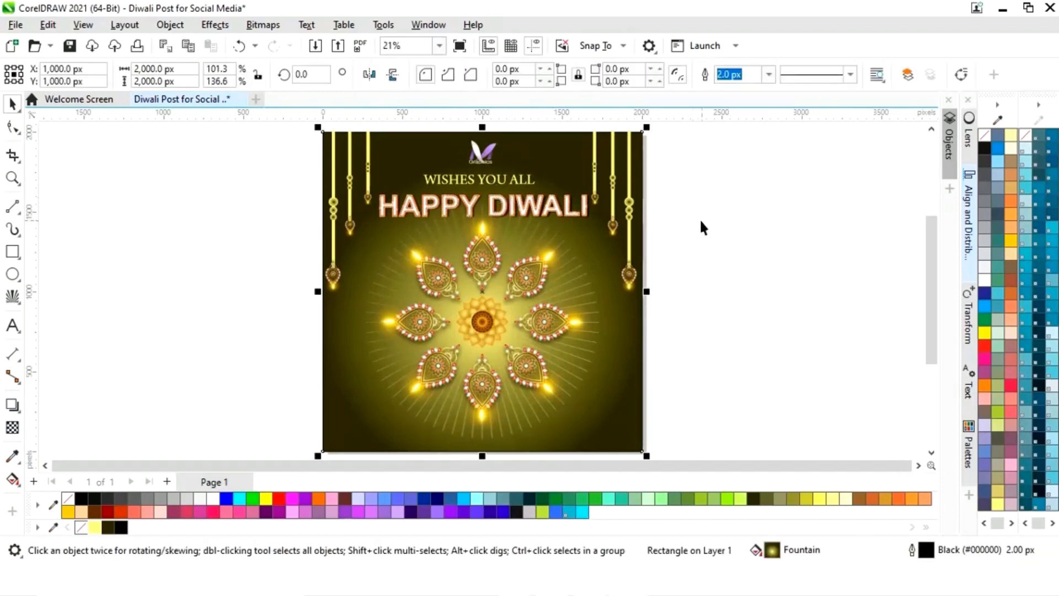
pyautogui.click(704, 226)
pyautogui.click(523, 222)
pyautogui.keyDown('shift'); pyautogui.click(524, 183); pyautogui.keyUp('shift')
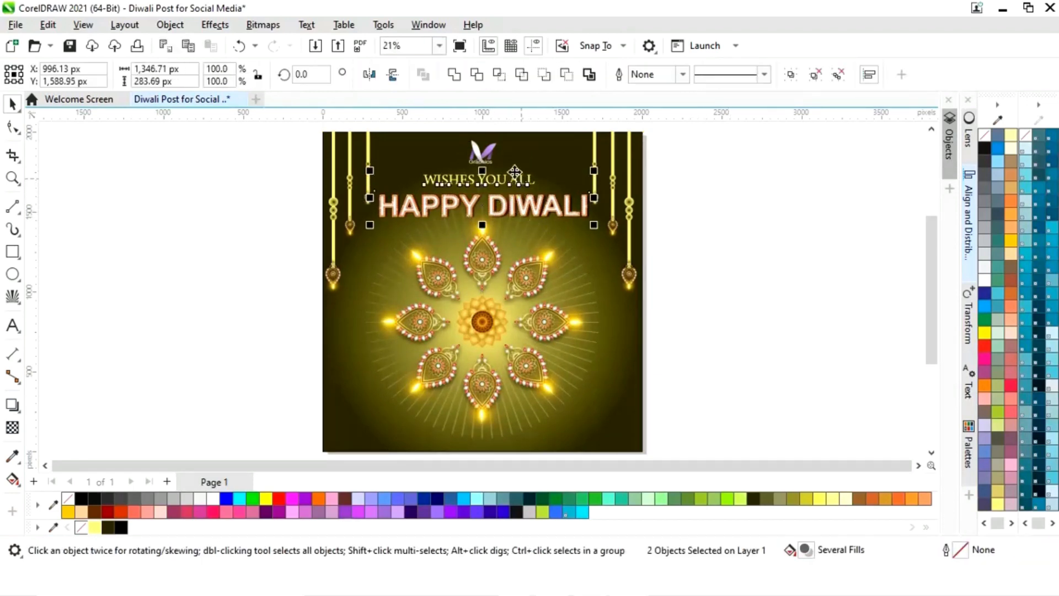
pyautogui.keyDown('shift'); pyautogui.click(489, 158); pyautogui.keyUp('shift')
pyautogui.press('c')
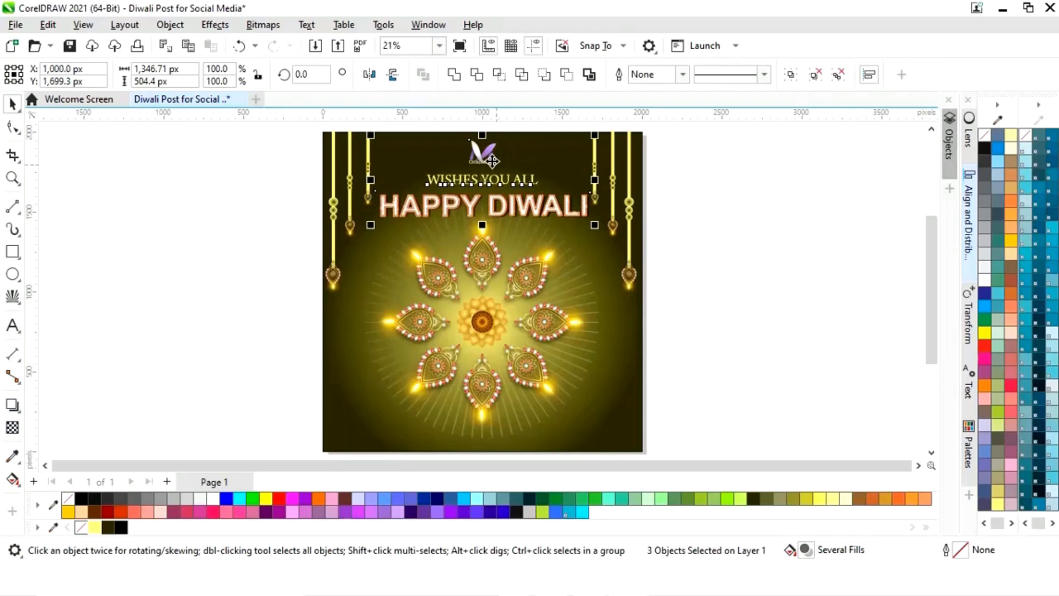
pyautogui.click(784, 248)
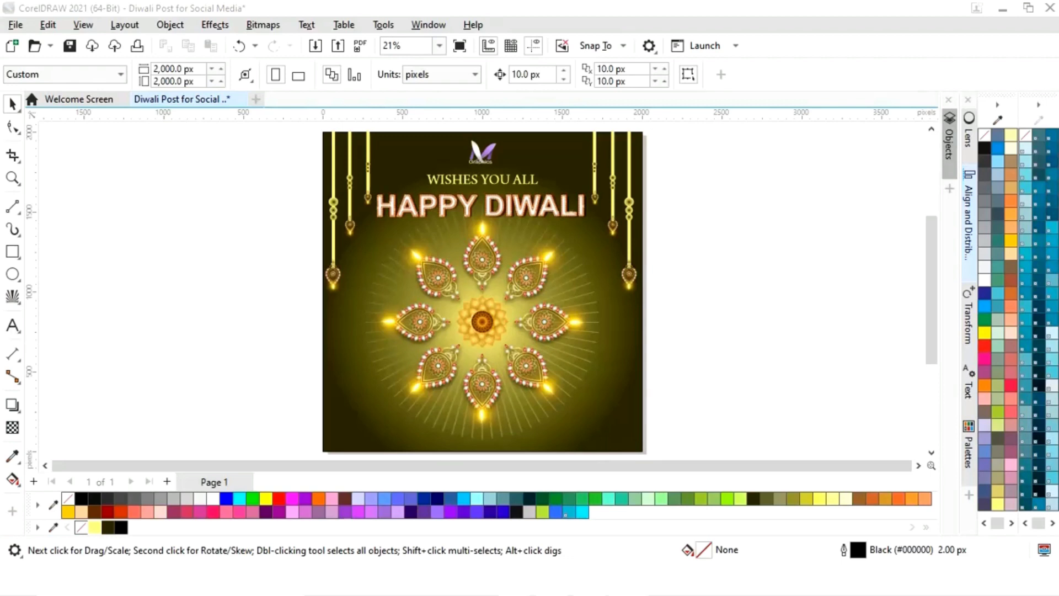
# Step: Create a text object on the pasteboard containing the contact phone number
pyautogui.click(12, 325)
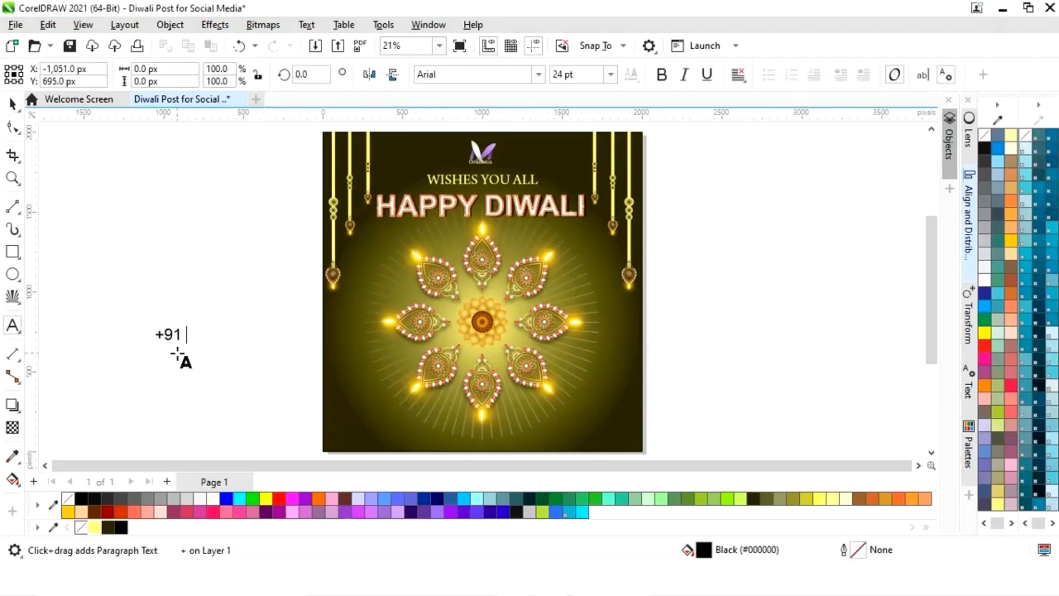
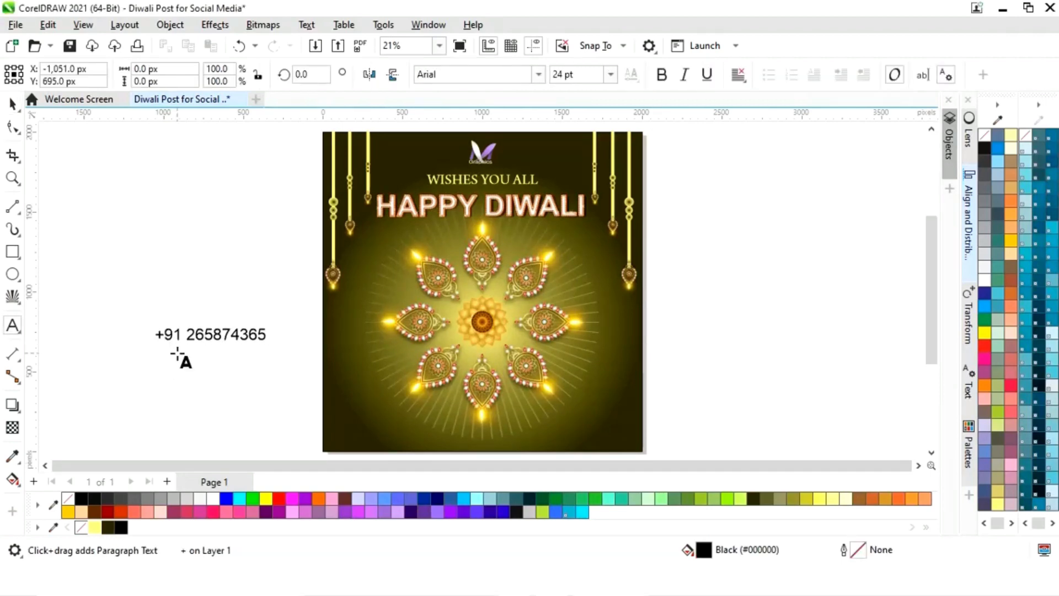
pyautogui.write('*')
pyautogui.press('Escape')
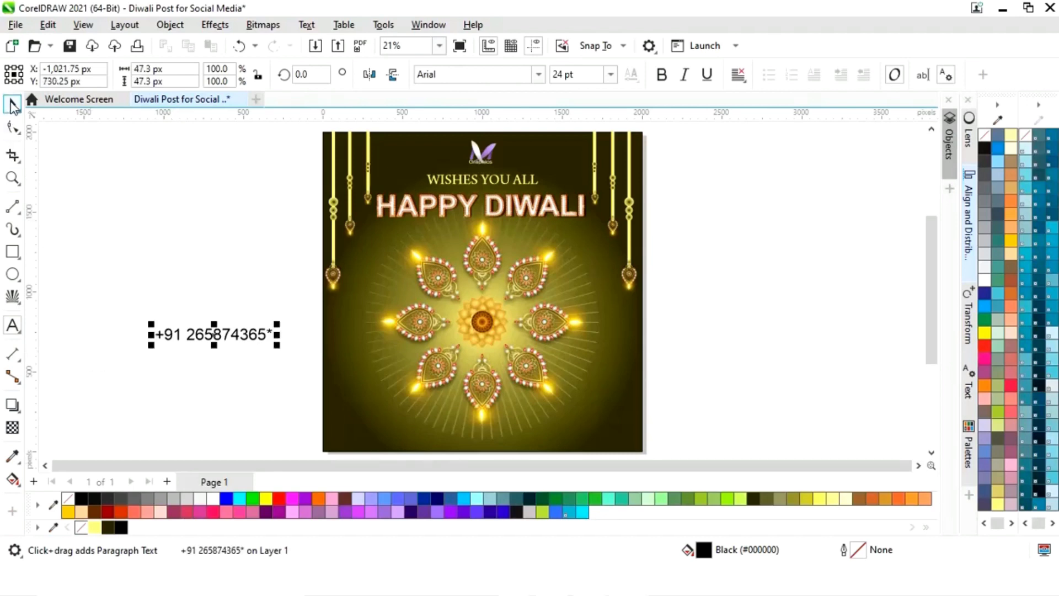
pyautogui.click(13, 104)
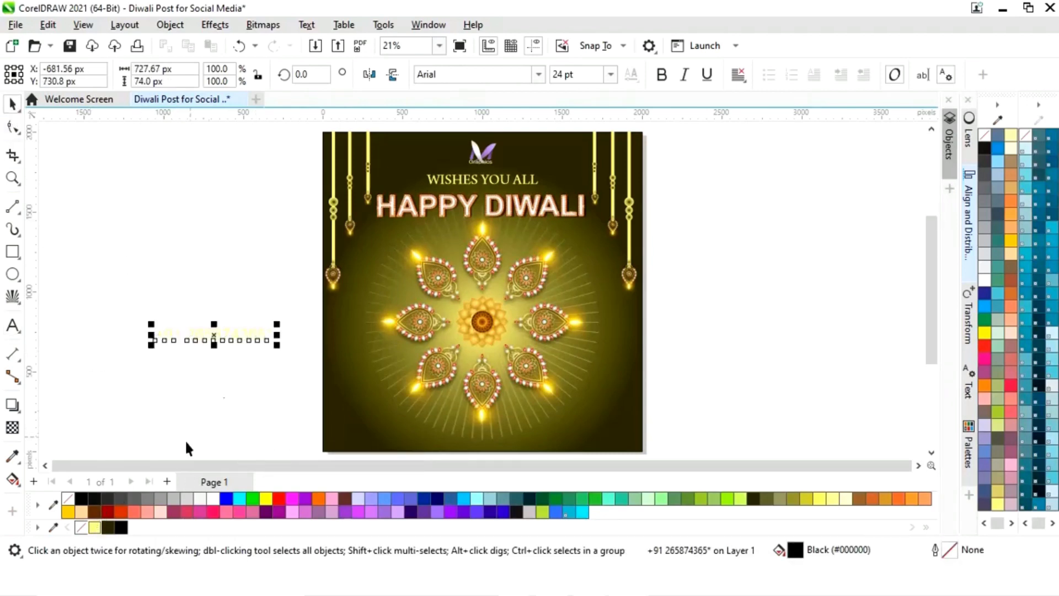
# Step: Place the phone number in the poster's bottom-left corner at 14 pt
pyautogui.moveTo(211, 335); pyautogui.dragTo(391, 438)
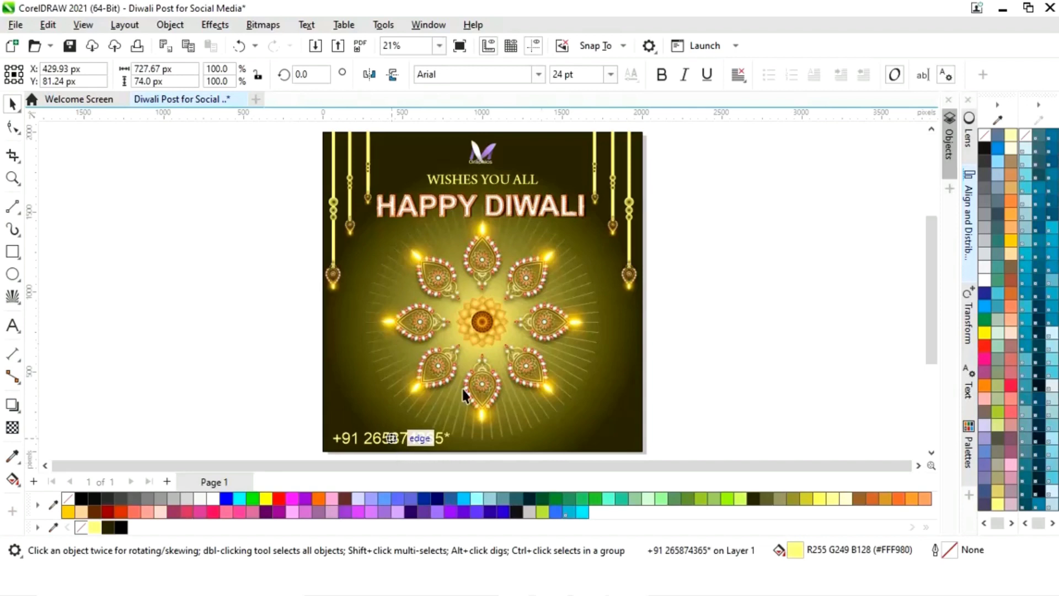
pyautogui.click(610, 74)
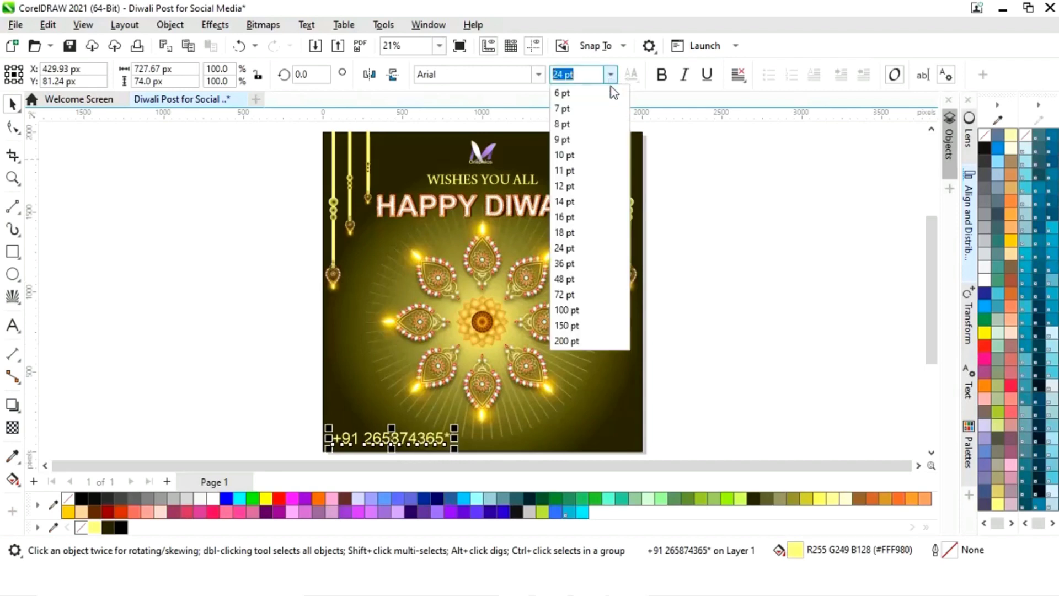
pyautogui.click(583, 205)
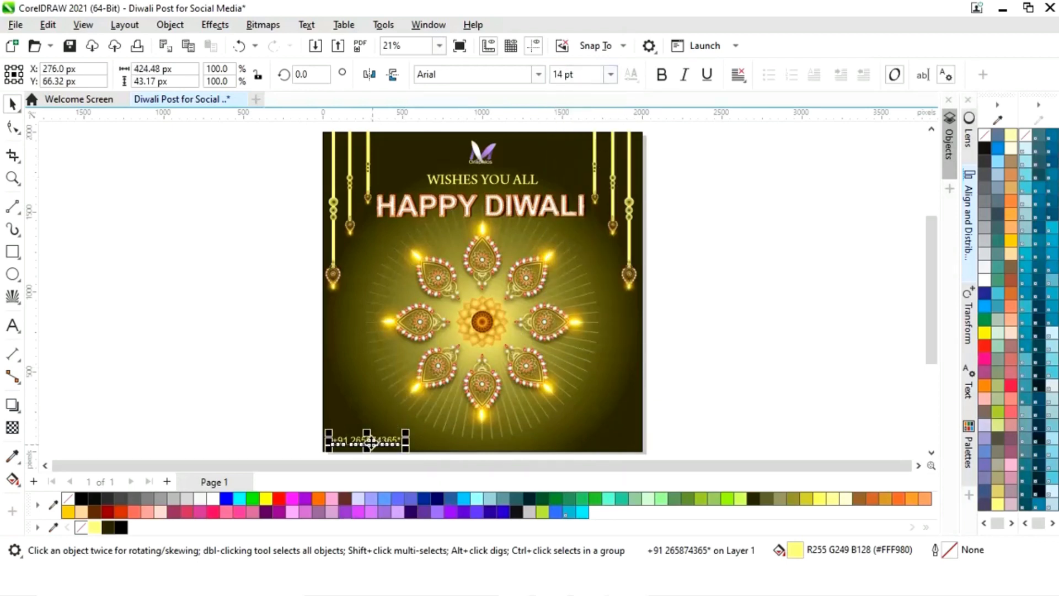
pyautogui.moveTo(368, 441); pyautogui.dragTo(365, 447)
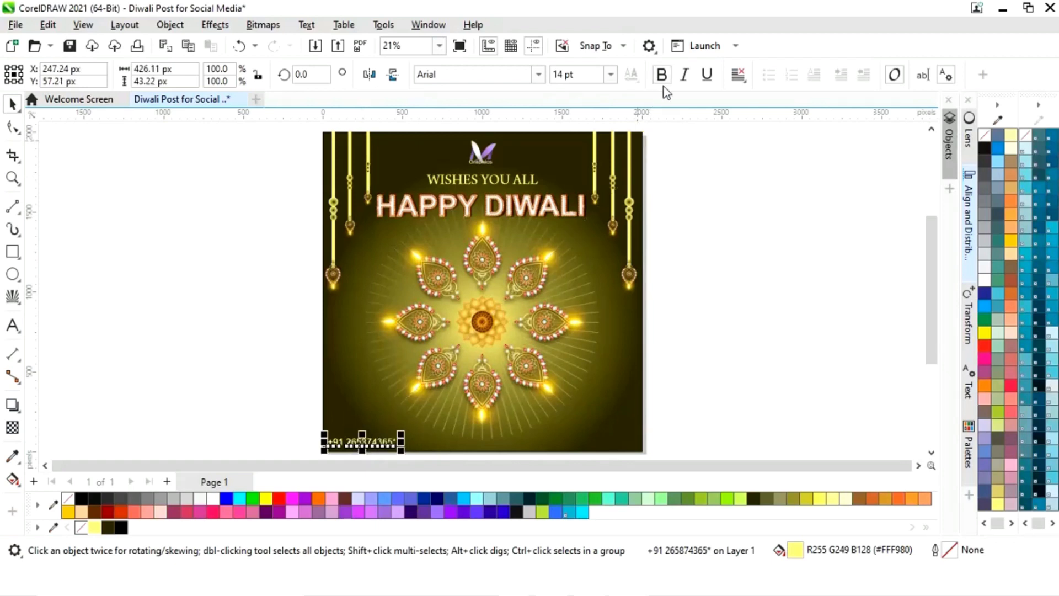
pyautogui.click(717, 203)
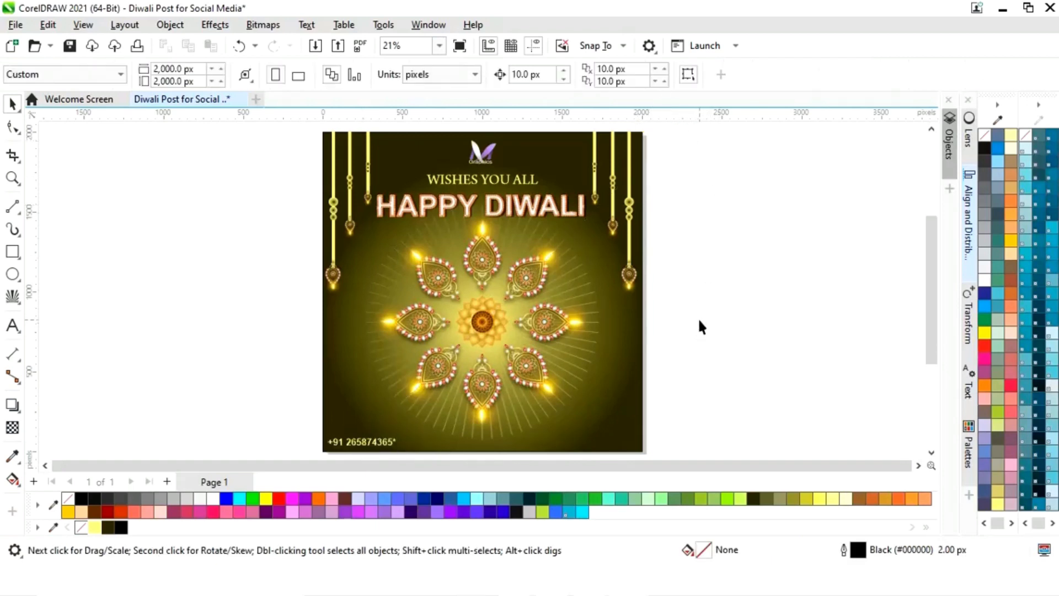
pyautogui.click(12, 325)
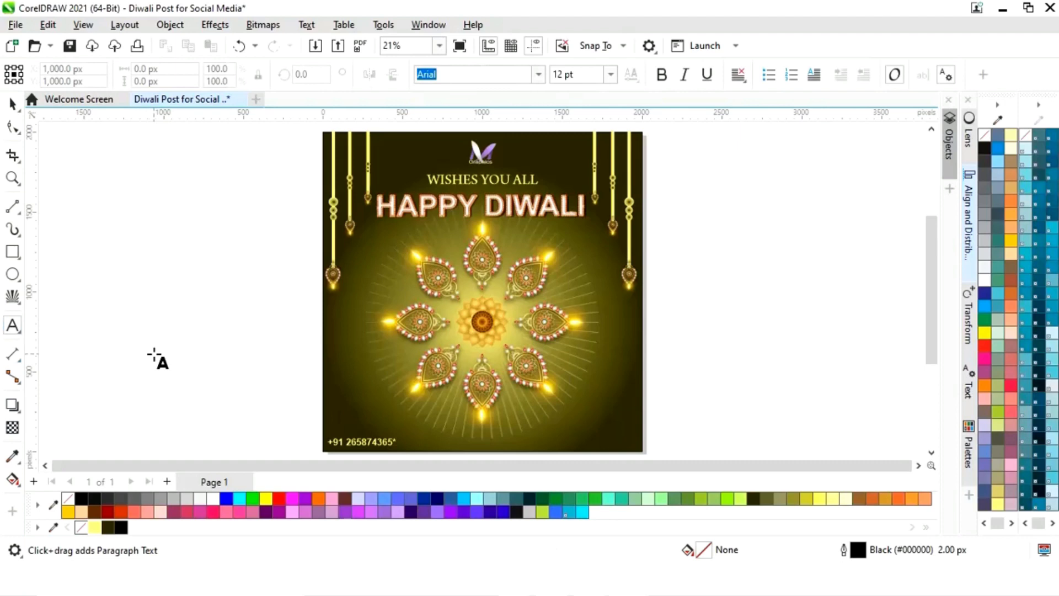
pyautogui.click(111, 331)
pyautogui.write('www.')
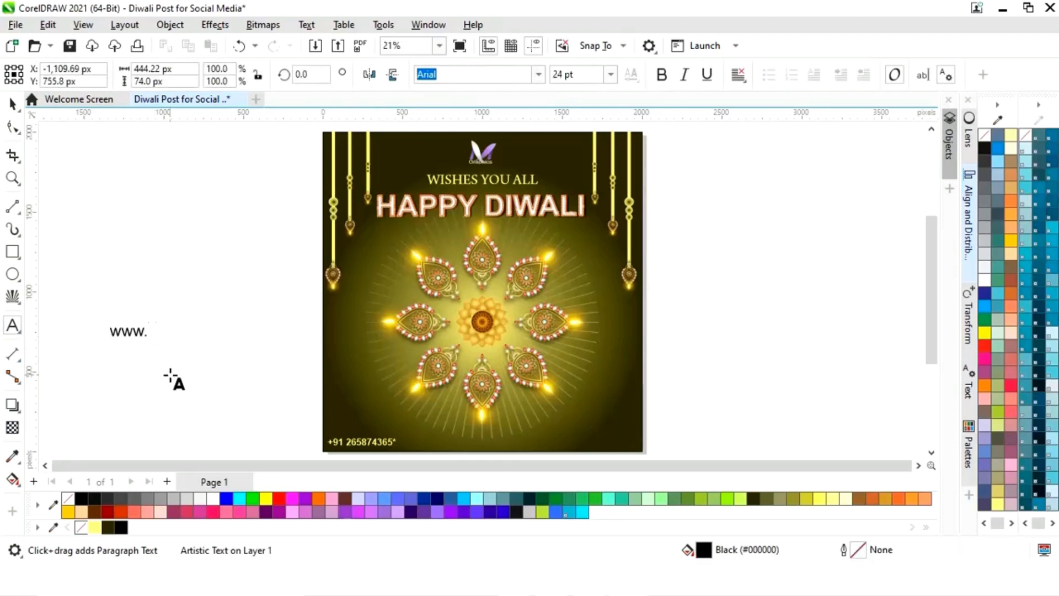
pyautogui.write('yourwebsite.com')
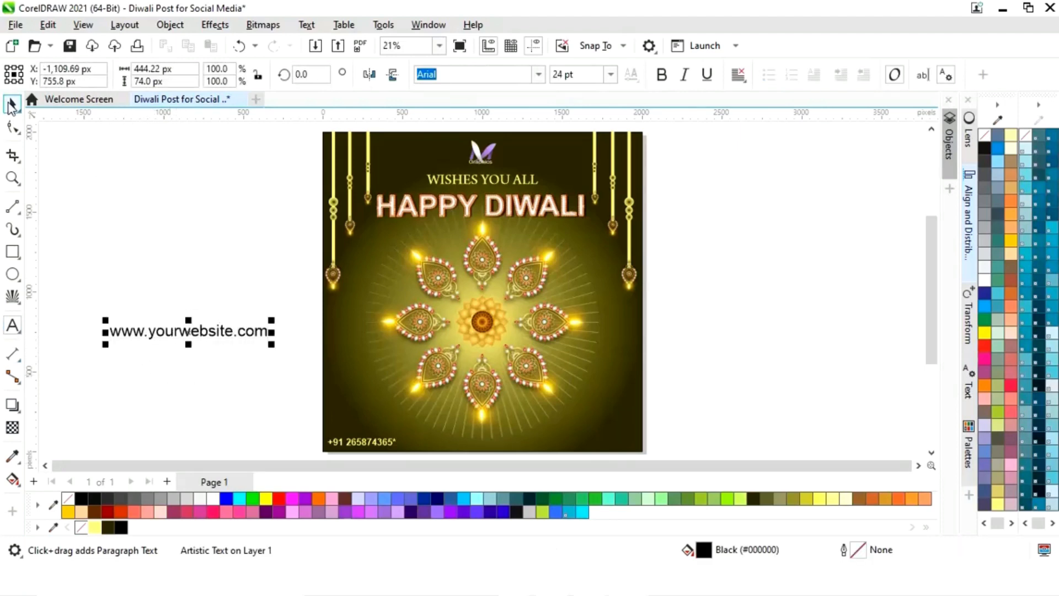
pyautogui.click(12, 104)
# Step: Make the website text light yellow, 14 pt and bold in the bottom-right corner
pyautogui.moveTo(188, 331); pyautogui.dragTo(553, 437)
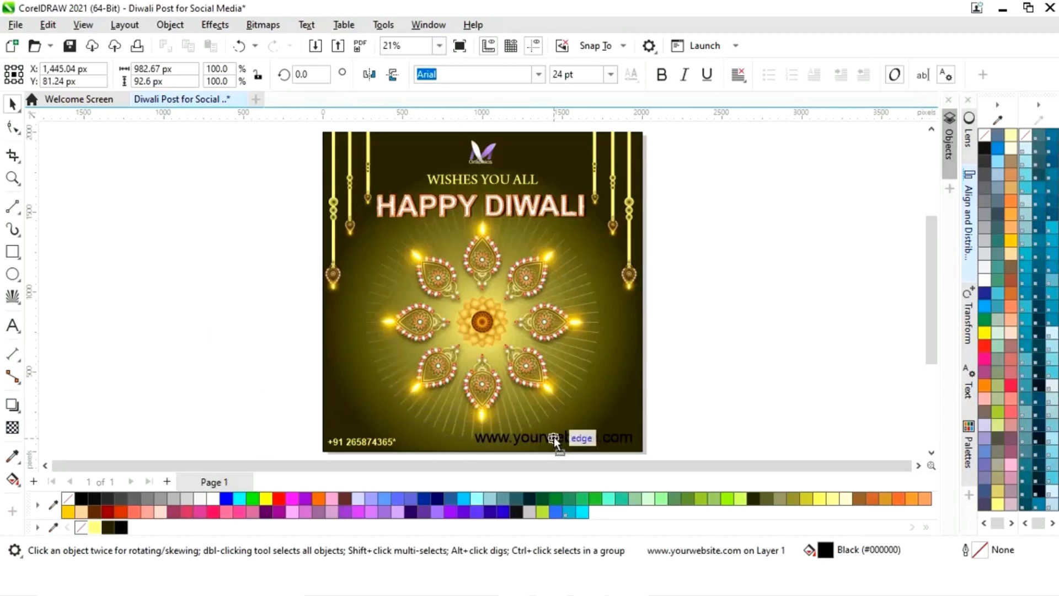
pyautogui.click(94, 528)
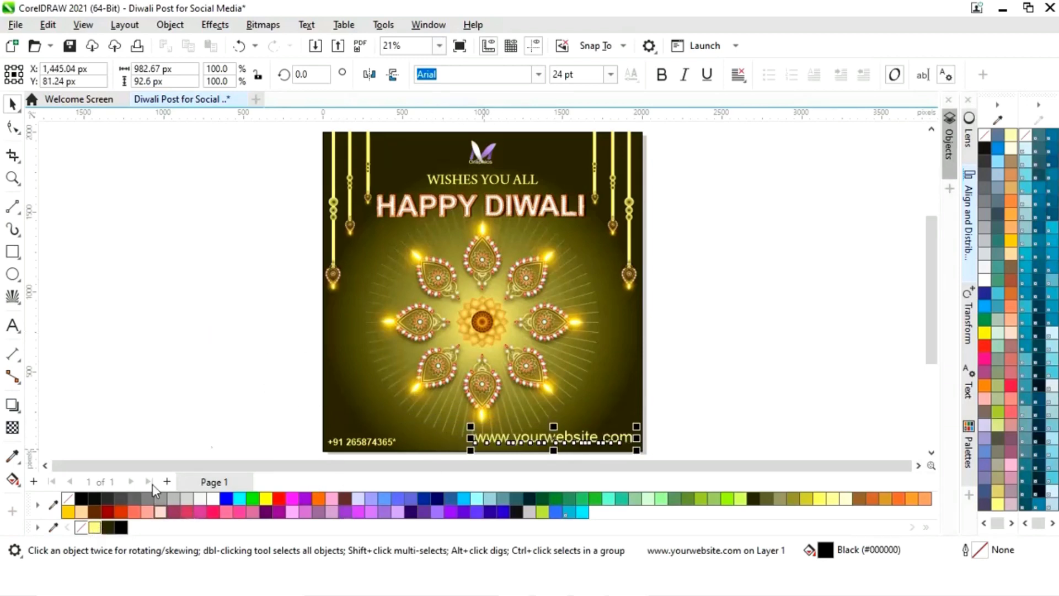
pyautogui.click(610, 75)
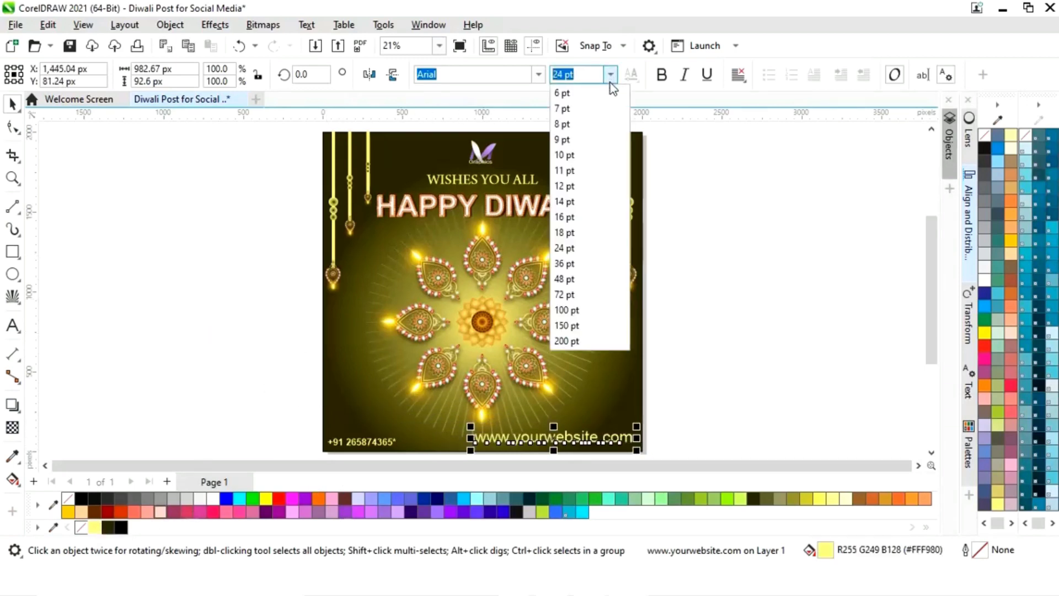
pyautogui.click(574, 204)
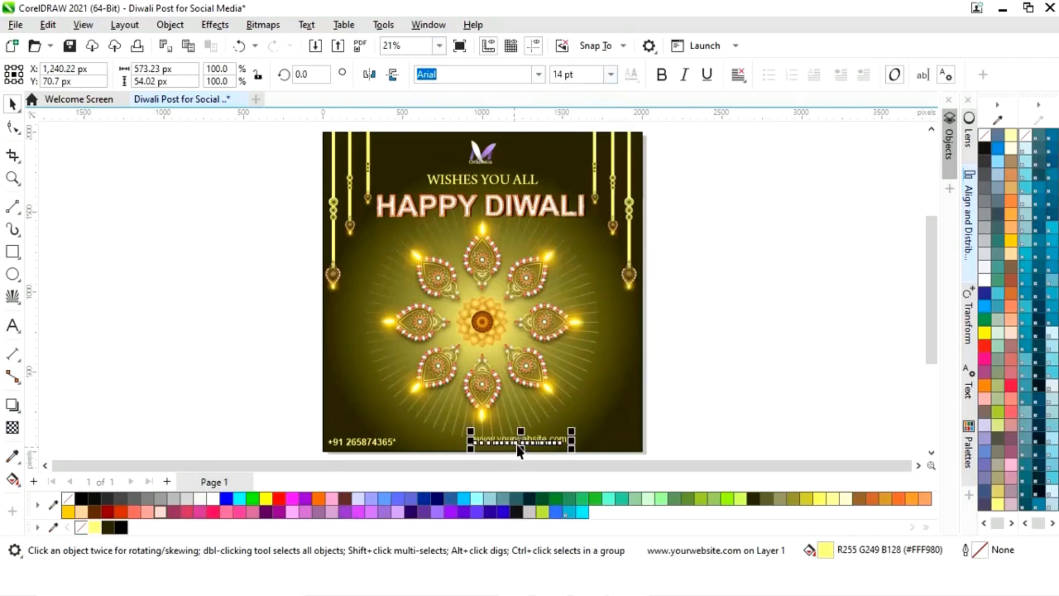
pyautogui.moveTo(521, 442); pyautogui.dragTo(580, 441)
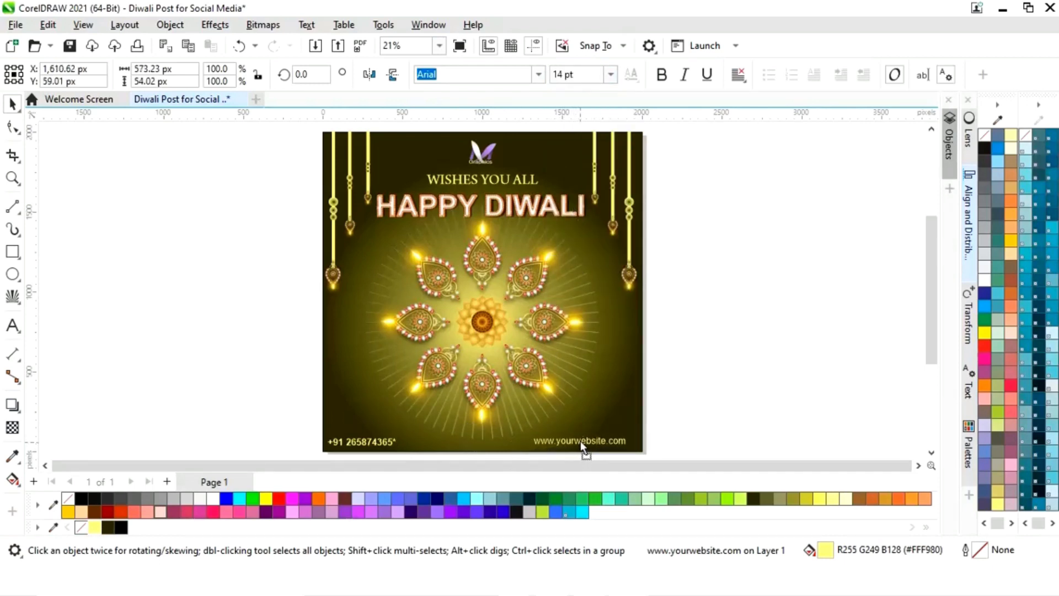
pyautogui.click(663, 79)
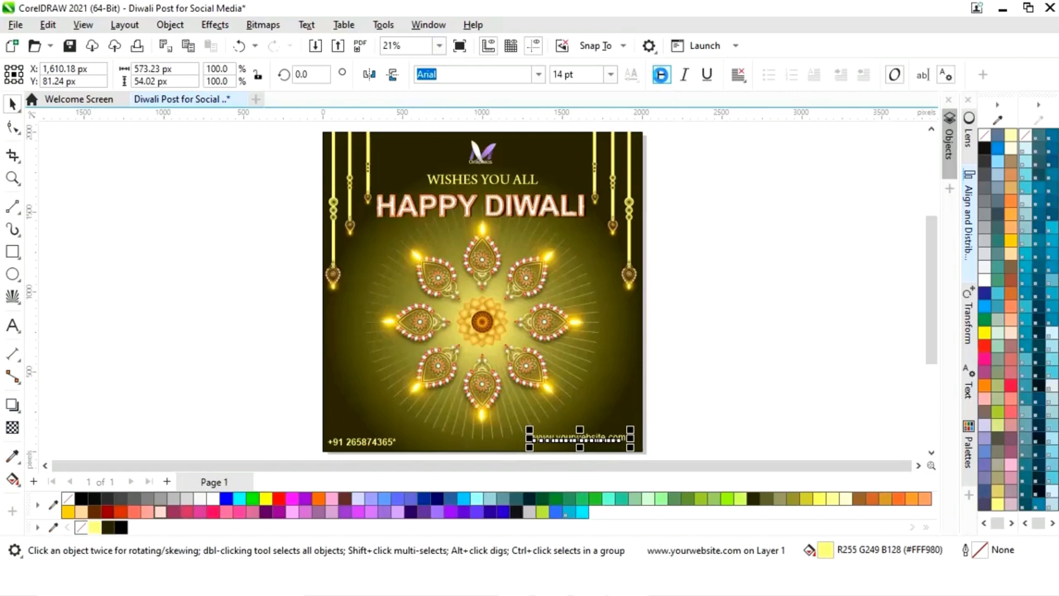
pyautogui.click(717, 338)
# Step: Align the phone number and website text on their vertical centres via Align and Distribute
pyautogui.click(588, 443)
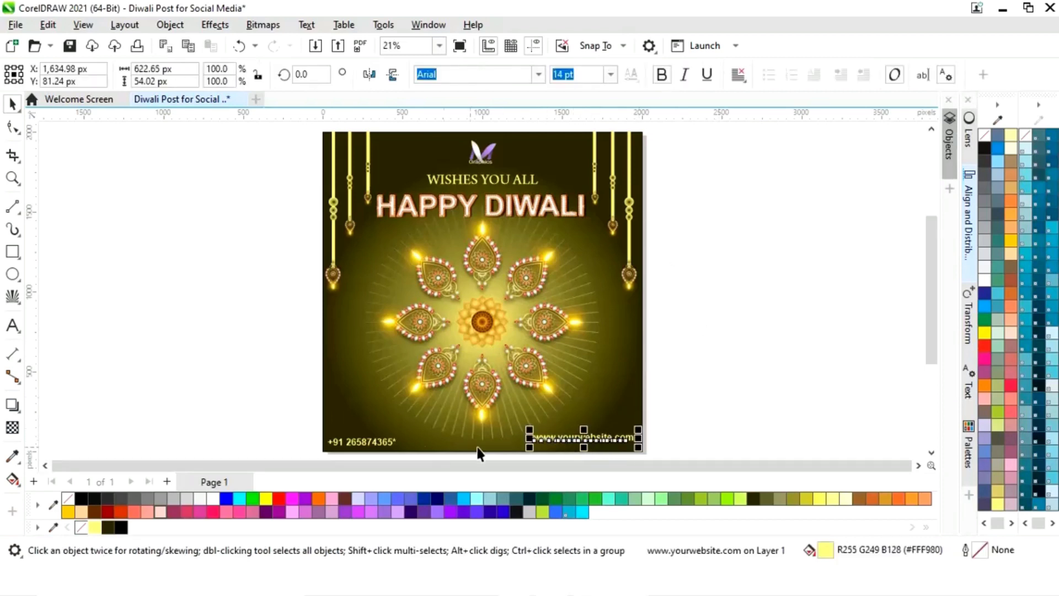
pyautogui.keyDown('shift'); pyautogui.click(382, 445); pyautogui.keyUp('shift')
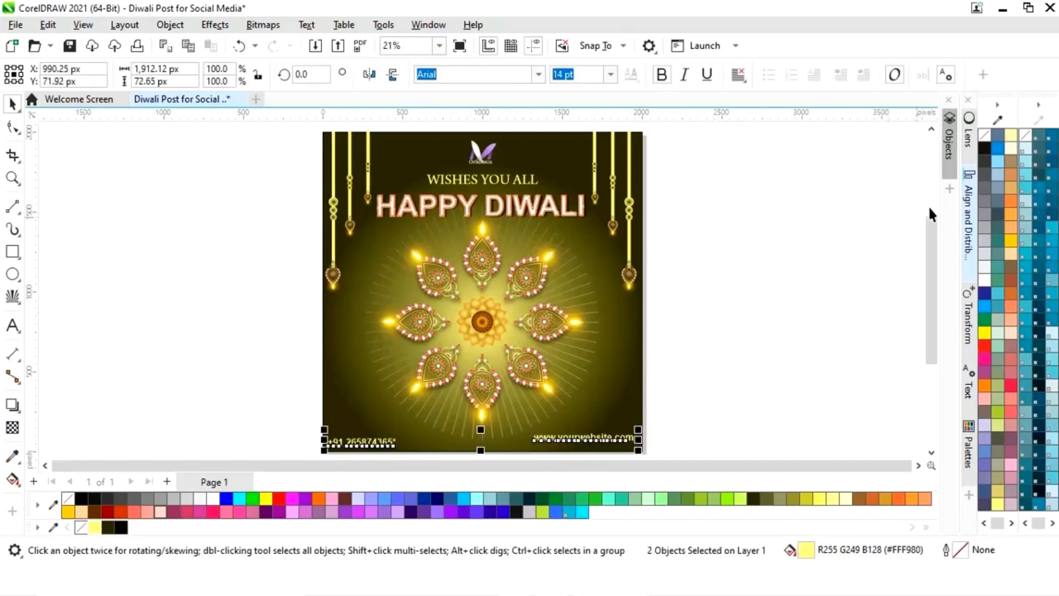
pyautogui.click(969, 209)
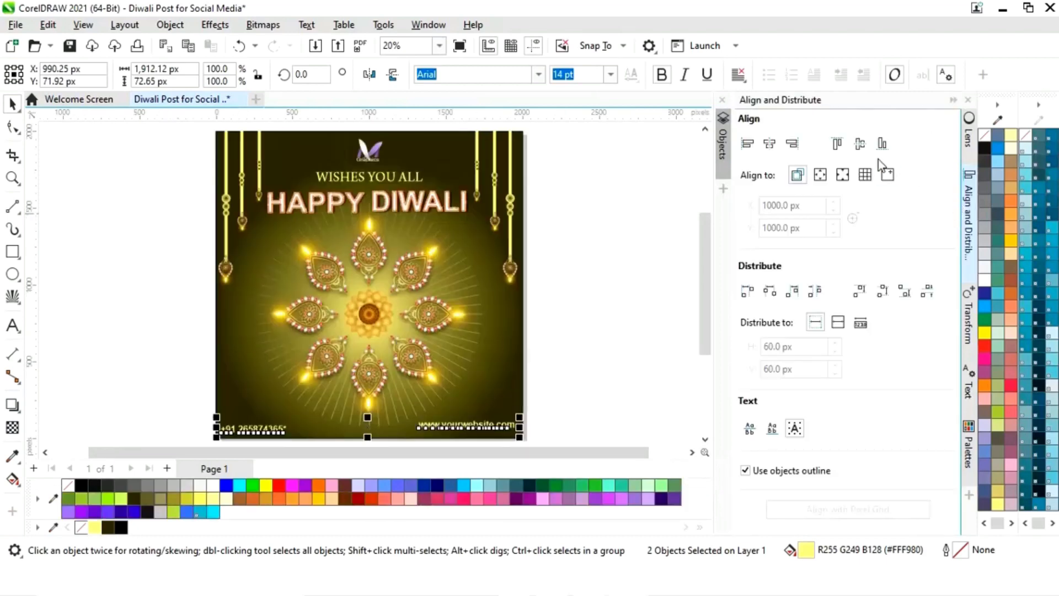
pyautogui.click(862, 147)
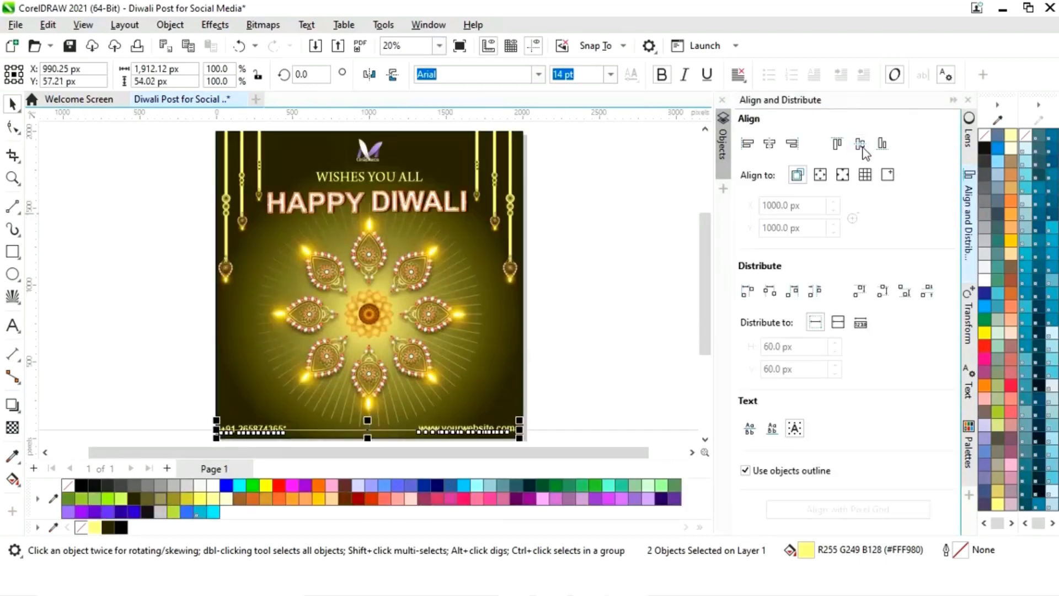
pyautogui.click(953, 101)
pyautogui.click(704, 279)
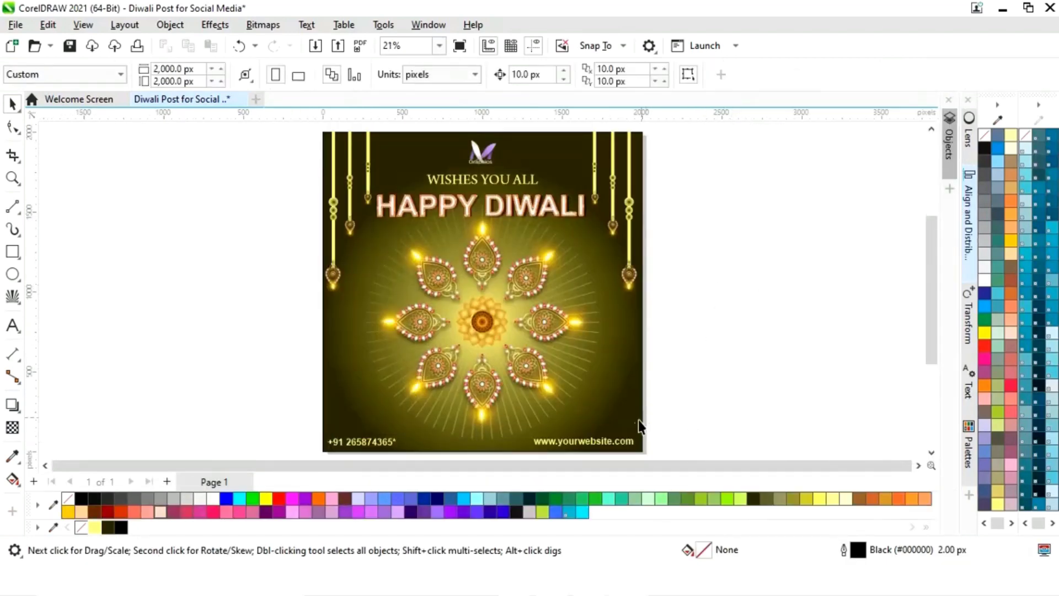
# Step: Preview the finished Diwali poster full screen with F9
pyautogui.click(628, 441)
pyautogui.click(736, 402)
pyautogui.press('F9')
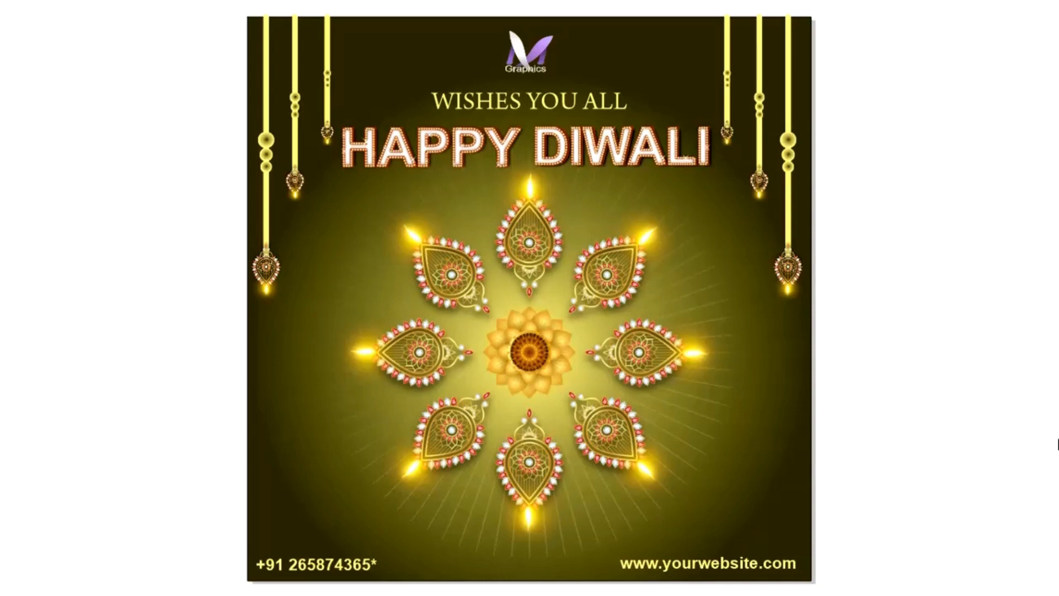